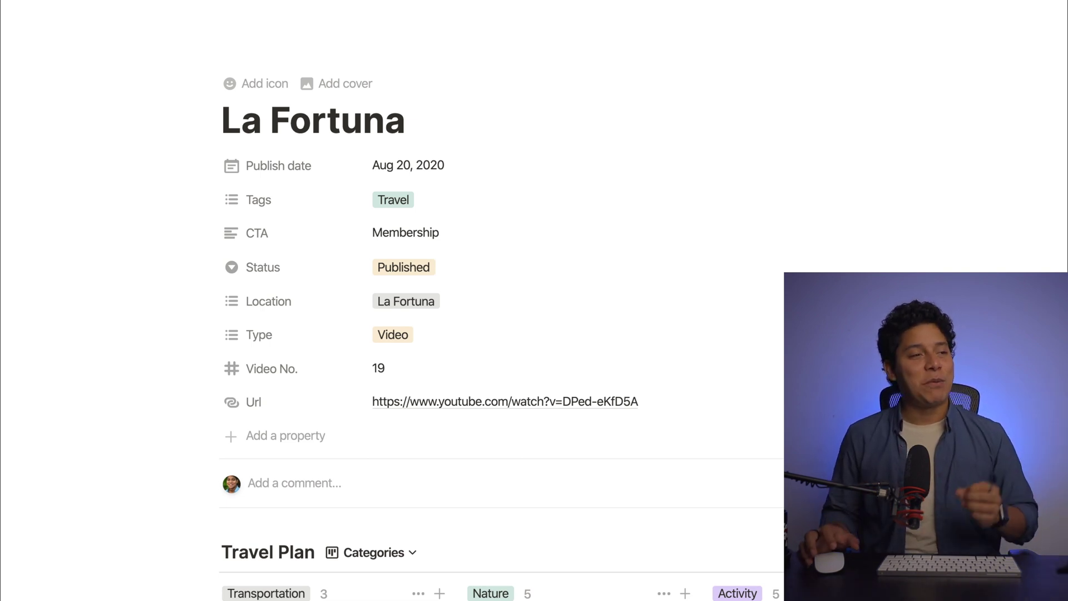
# Examine the La Fortuna page's properties and the category columns of its Travel Plan board.
pyautogui.scroll(-1, 618, 299)
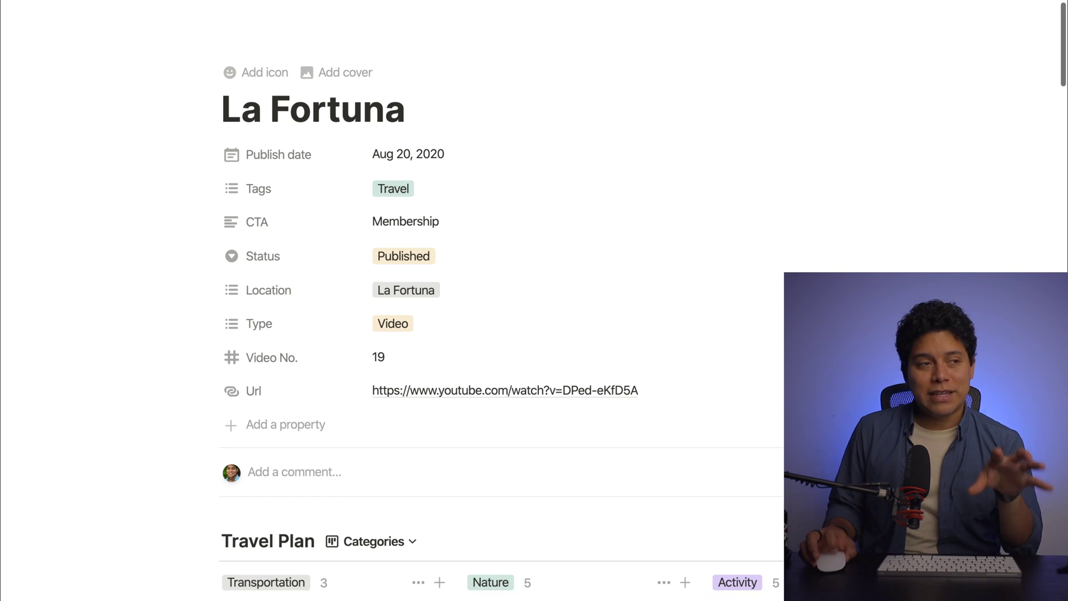
pyautogui.scroll(-5, 751, 324)
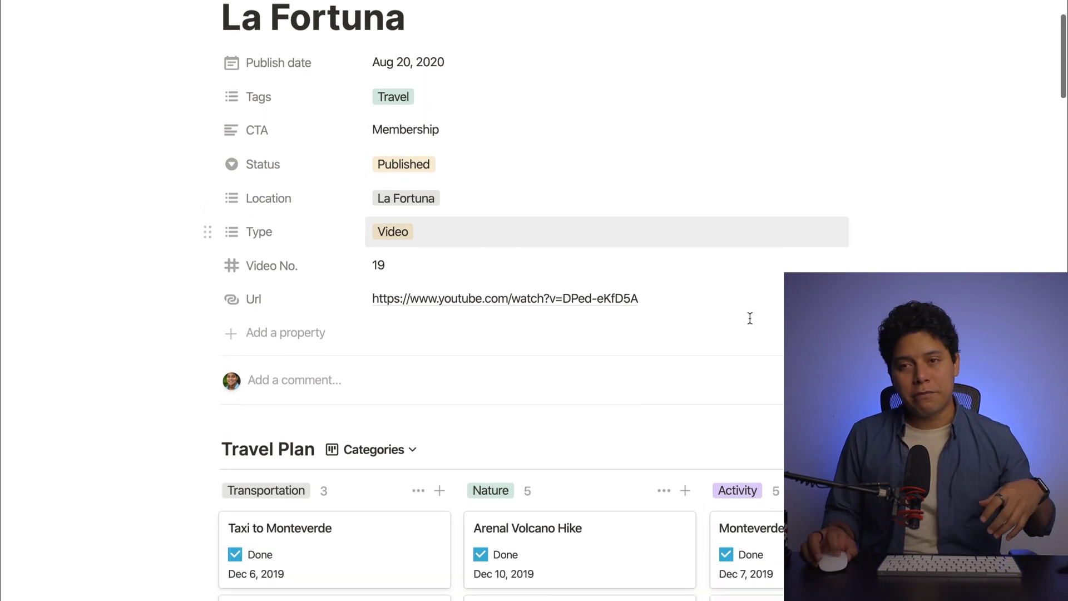
pyautogui.scroll(-9, 761, 317)
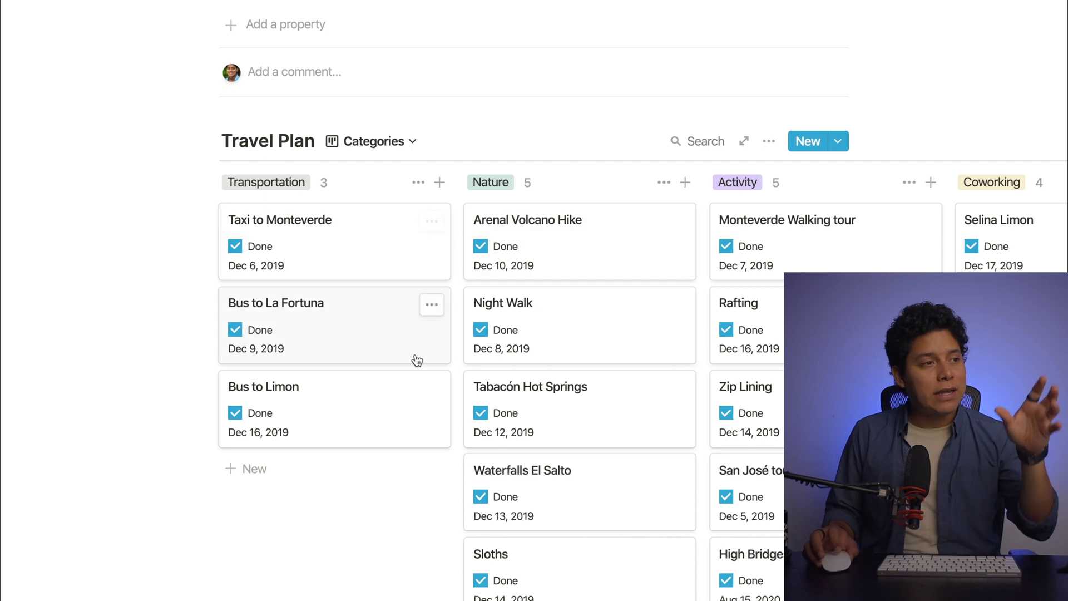
pyautogui.scroll(-2, 579, 345)
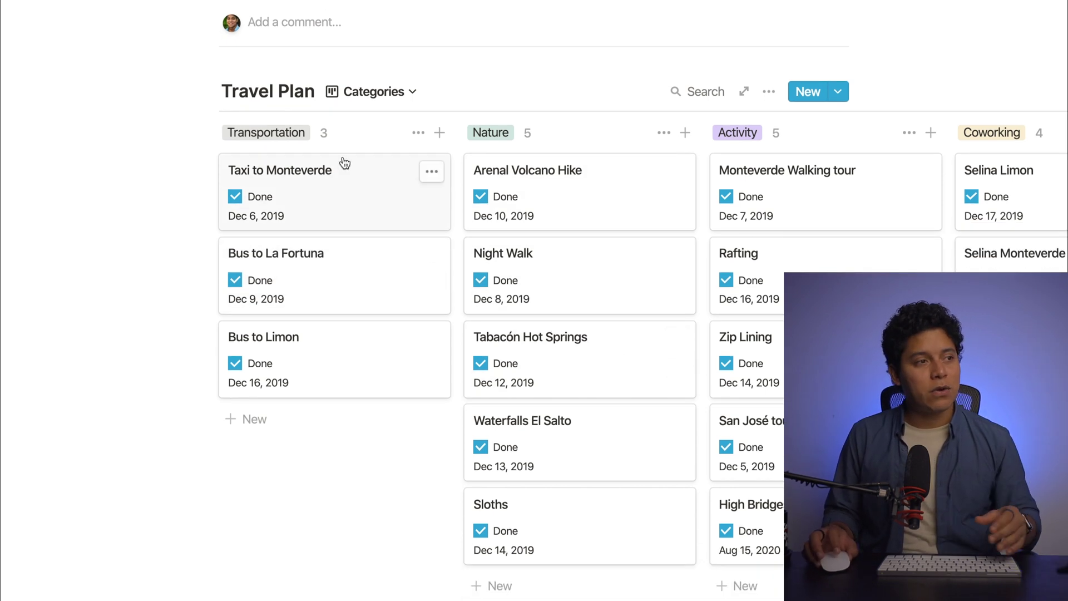
pyautogui.hscroll(10, 536, 162)
pyautogui.hscroll(5, 668, 169)
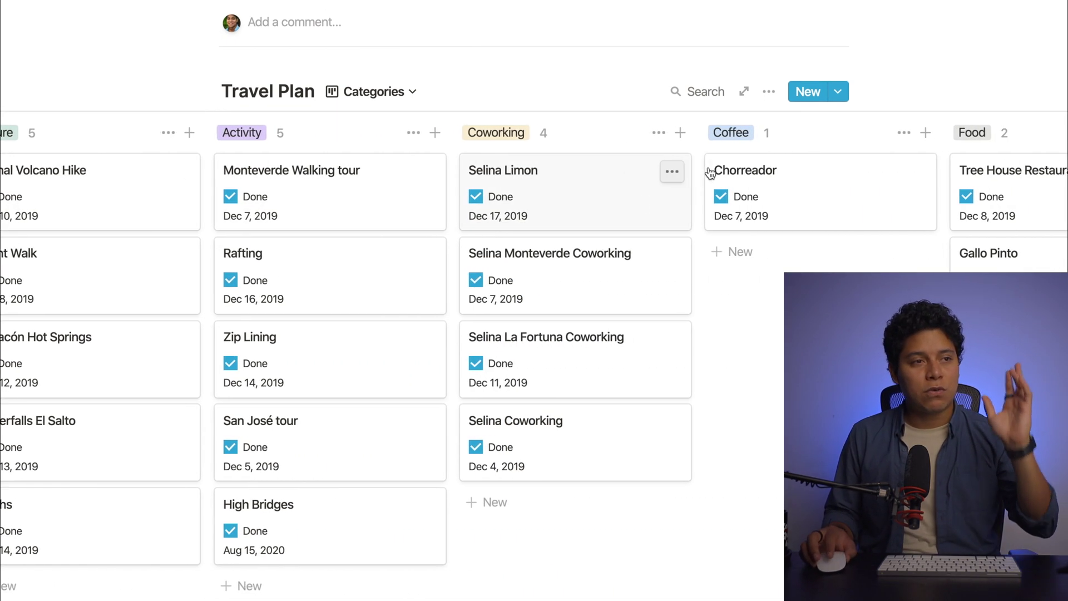
# Clear the Done checkbox on the Monteverde Walking tour card in the Activity column.
pyautogui.hscroll(-5, 579, 208)
pyautogui.click(405, 197)
pyautogui.click(410, 209)
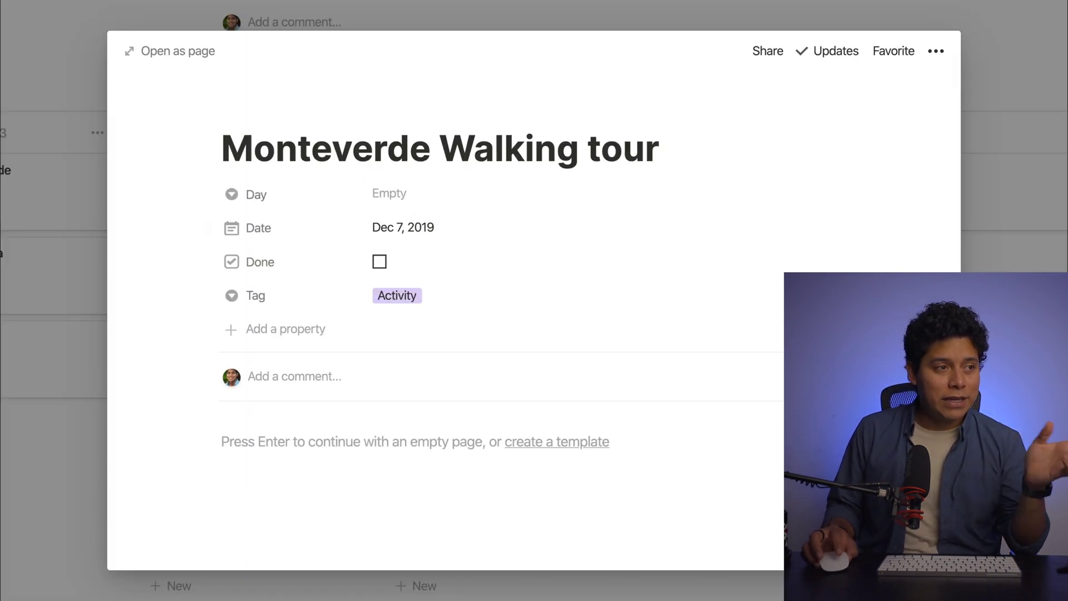
pyautogui.press('Escape')
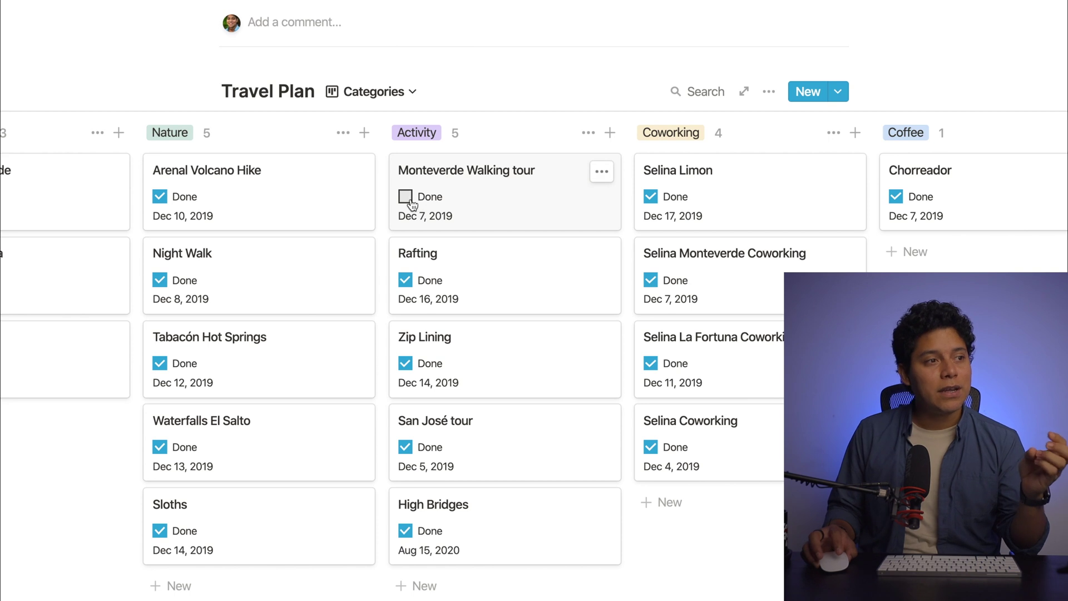
# Show the Travel Plan in its Calendar view and review the trip entries for December 2019.
pyautogui.click(376, 92)
pyautogui.click(335, 165)
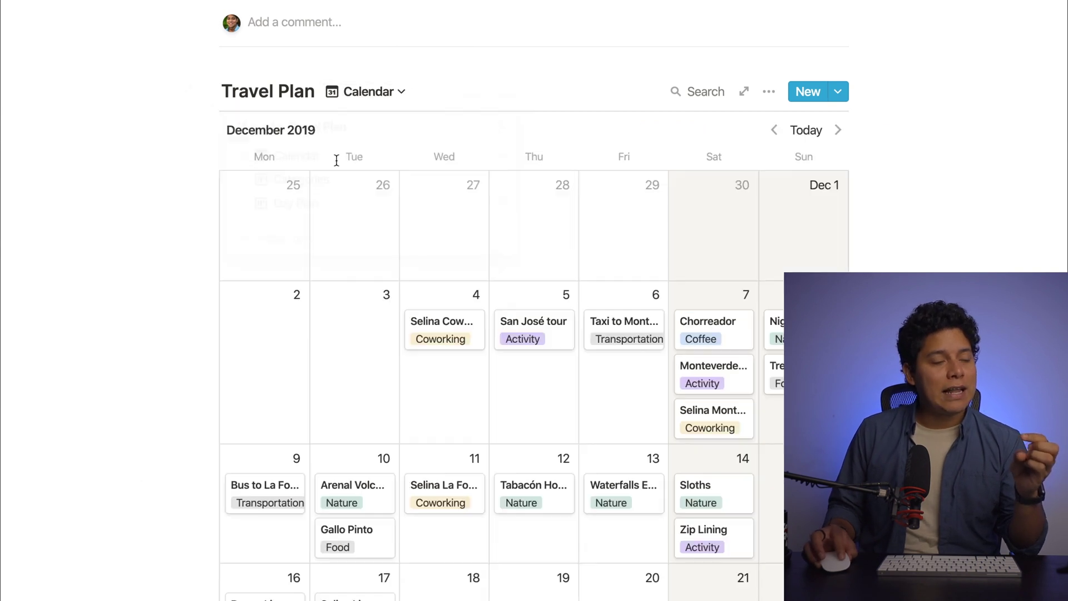
pyautogui.scroll(-1, 513, 240)
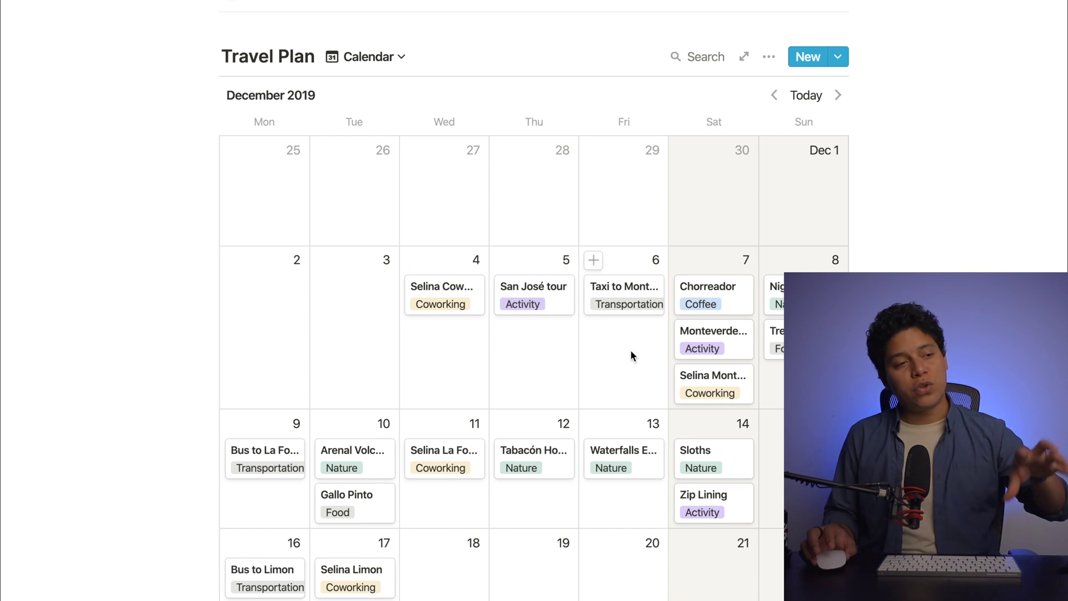
# Return the Travel Plan to the Categories view and examine the Storyline checklist below the board.
pyautogui.click(366, 61)
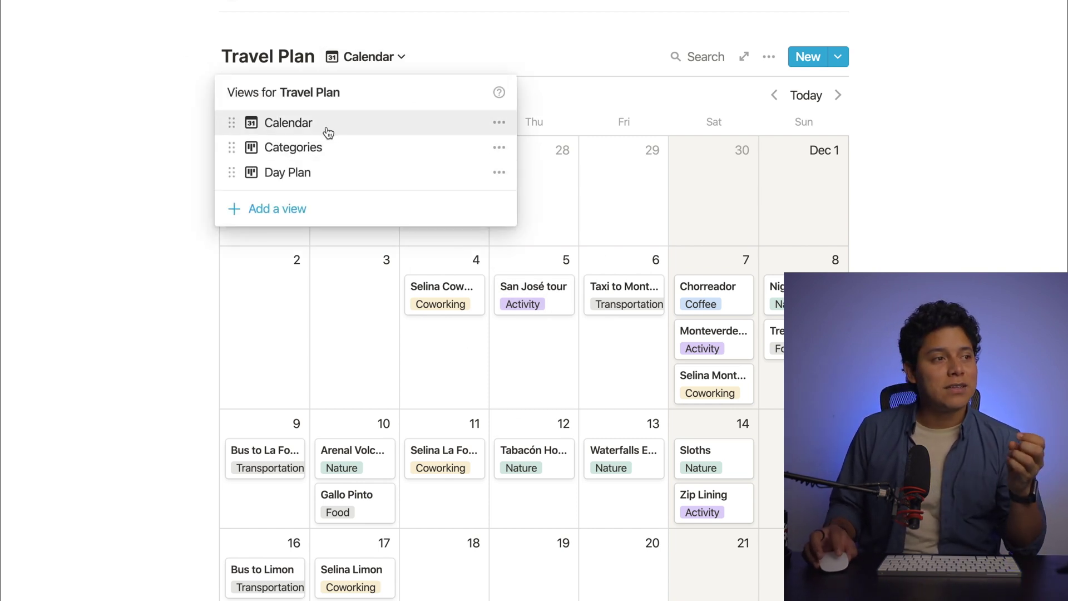
pyautogui.click(327, 157)
pyautogui.scroll(-5, 296, 256)
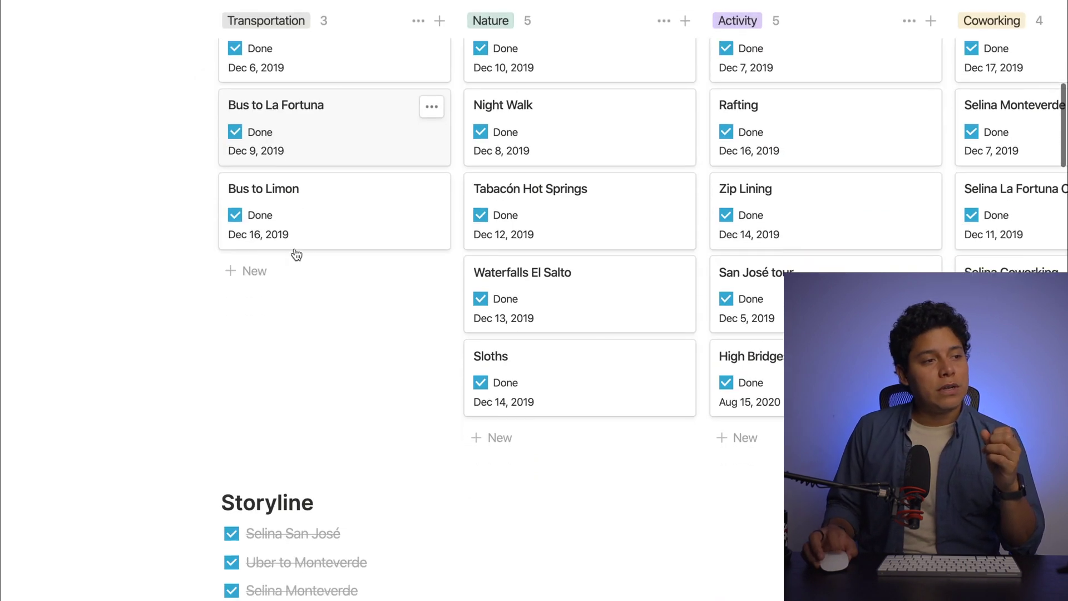
pyautogui.scroll(-3, 296, 256)
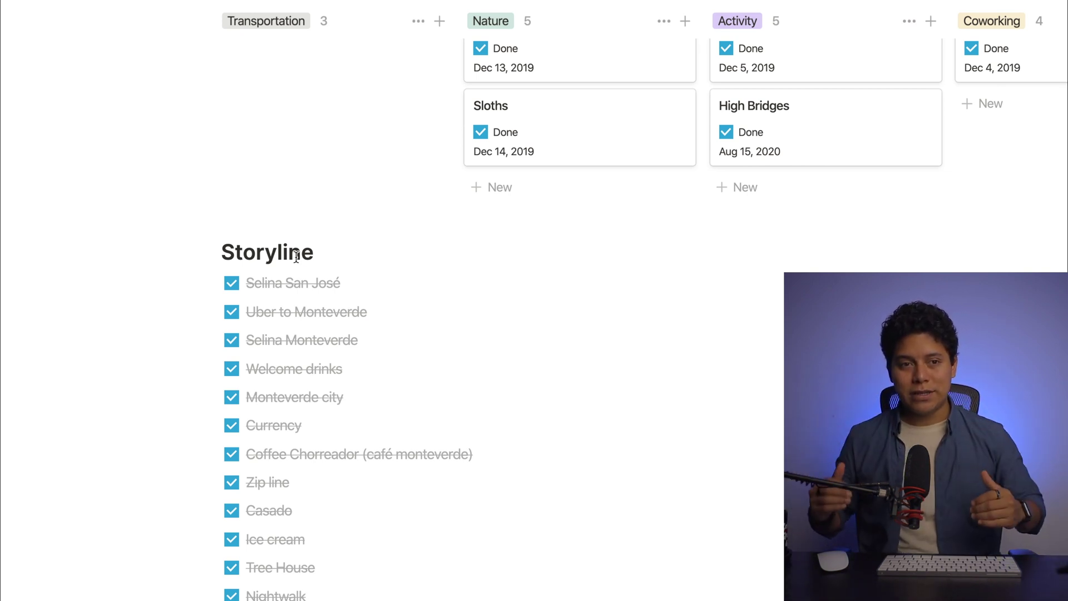
pyautogui.scroll(-2, 384, 277)
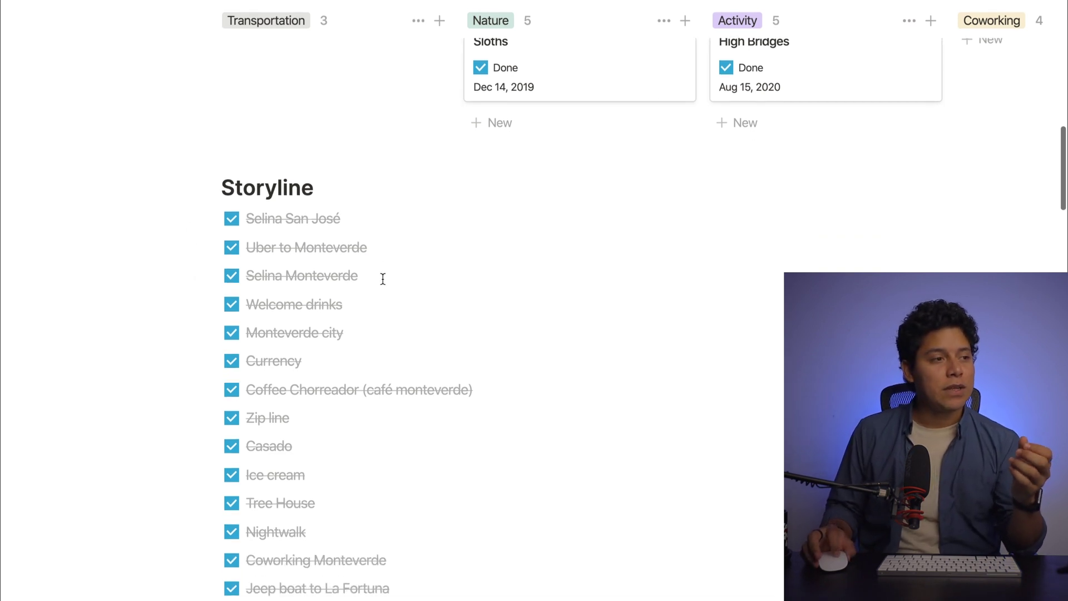
pyautogui.scroll(-1, 320, 221)
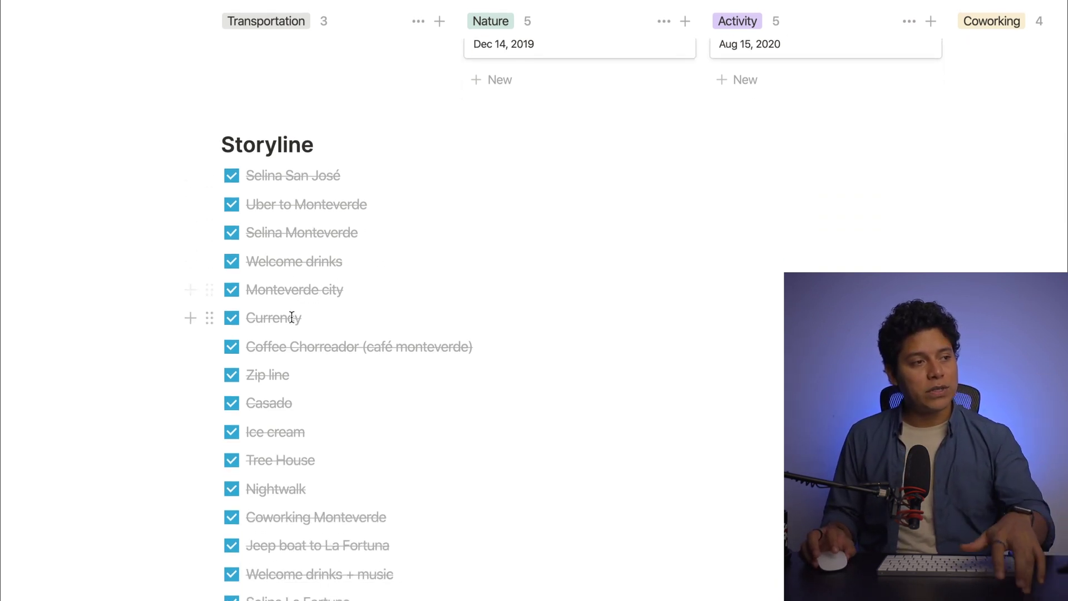
# Uncheck the Currency item in the Storyline checklist and check it again.
pyautogui.moveTo(324, 318); pyautogui.dragTo(244, 319)
pyautogui.click(232, 320)
pyautogui.click(232, 320)
# Read through the rest of the Storyline checklist and the bookmarks under Links, down to the Script section.
pyautogui.scroll(-3, 315, 387)
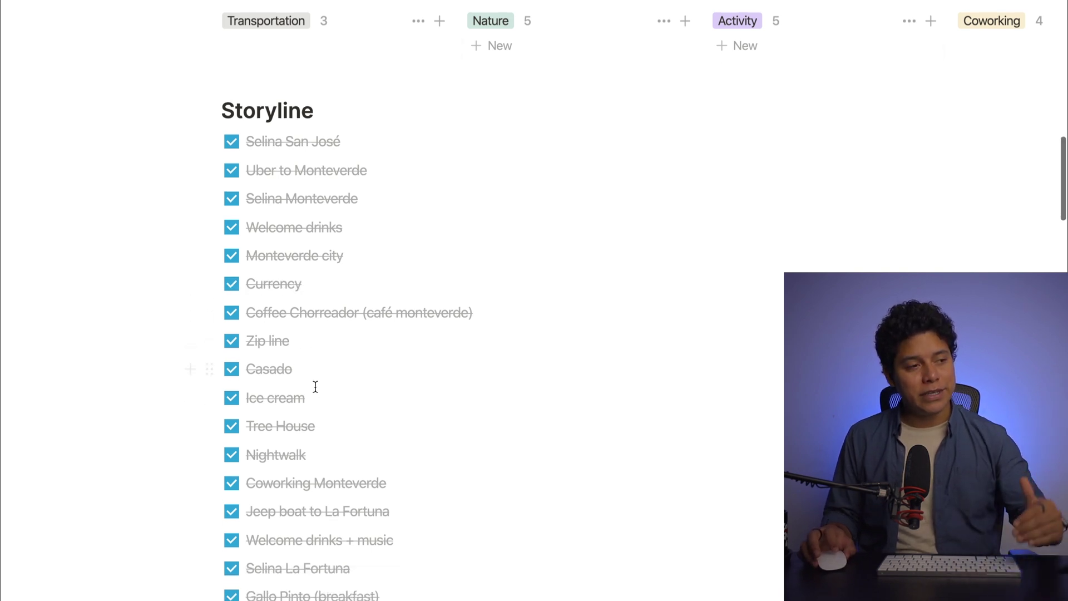
pyautogui.scroll(-3, 315, 386)
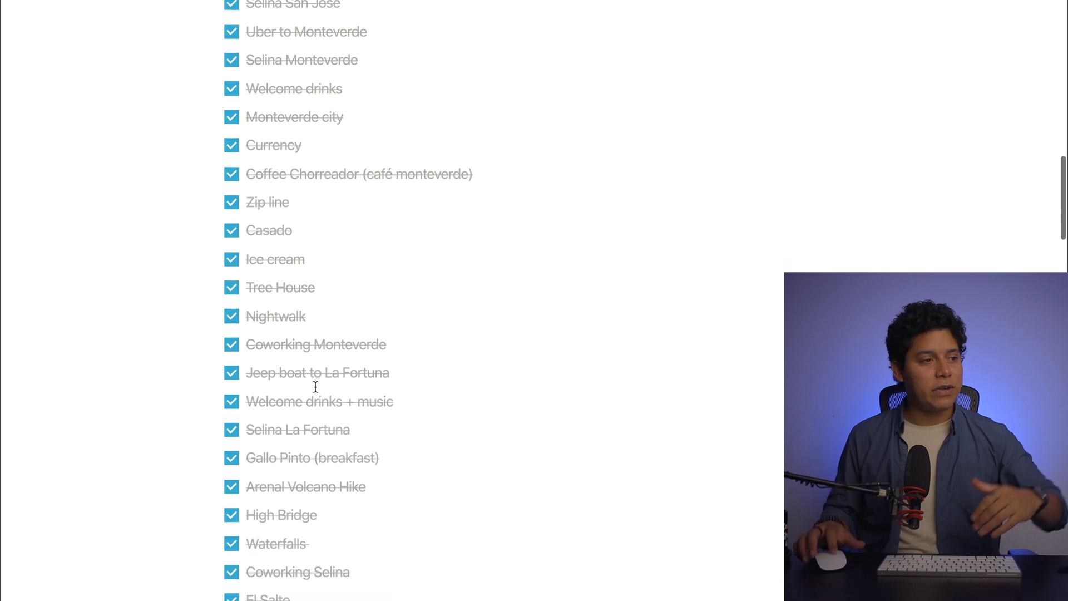
pyautogui.scroll(-6, 325, 394)
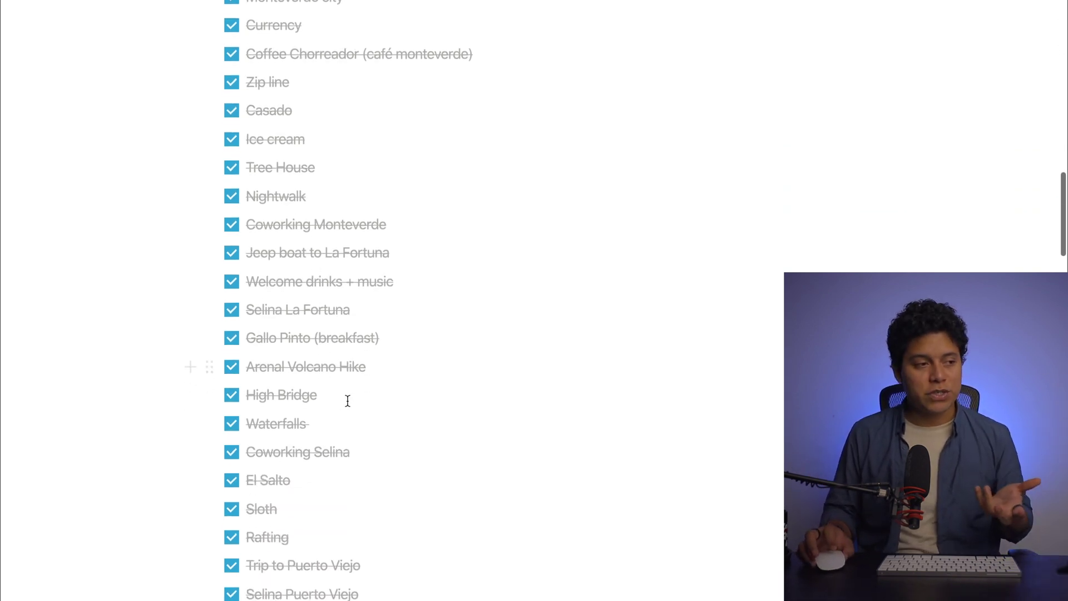
pyautogui.scroll(-12, 309, 340)
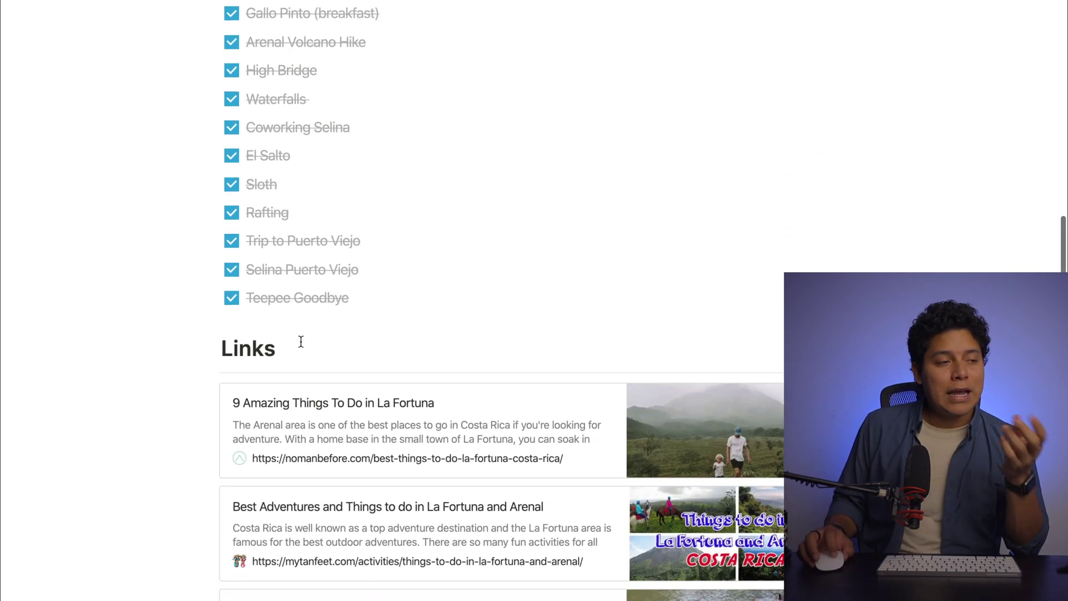
pyautogui.scroll(-12, 438, 324)
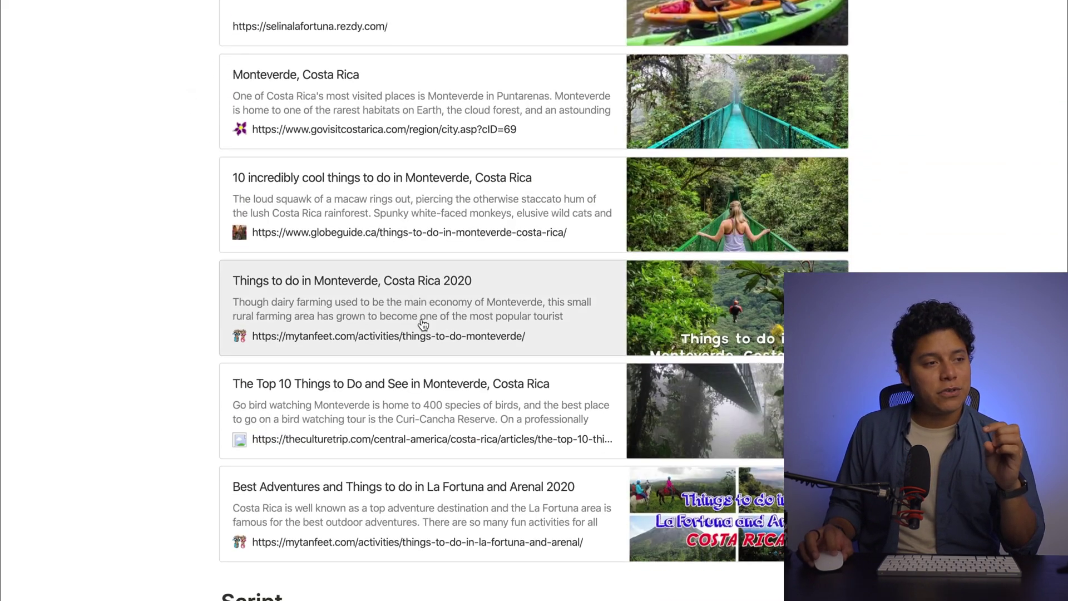
pyautogui.scroll(-3, 331, 343)
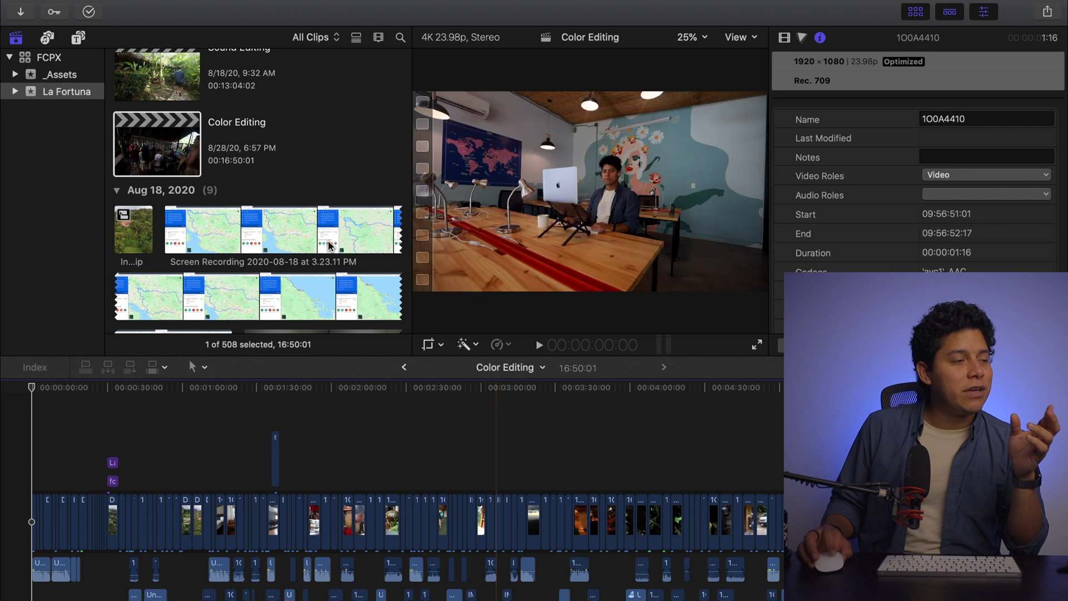
# In Final Cut Pro, browse the La Fortuna event and select all its clips to check their total duration.
pyautogui.scroll(-2, 161, 220)
pyautogui.scroll(-3, 161, 220)
pyautogui.click(231, 142)
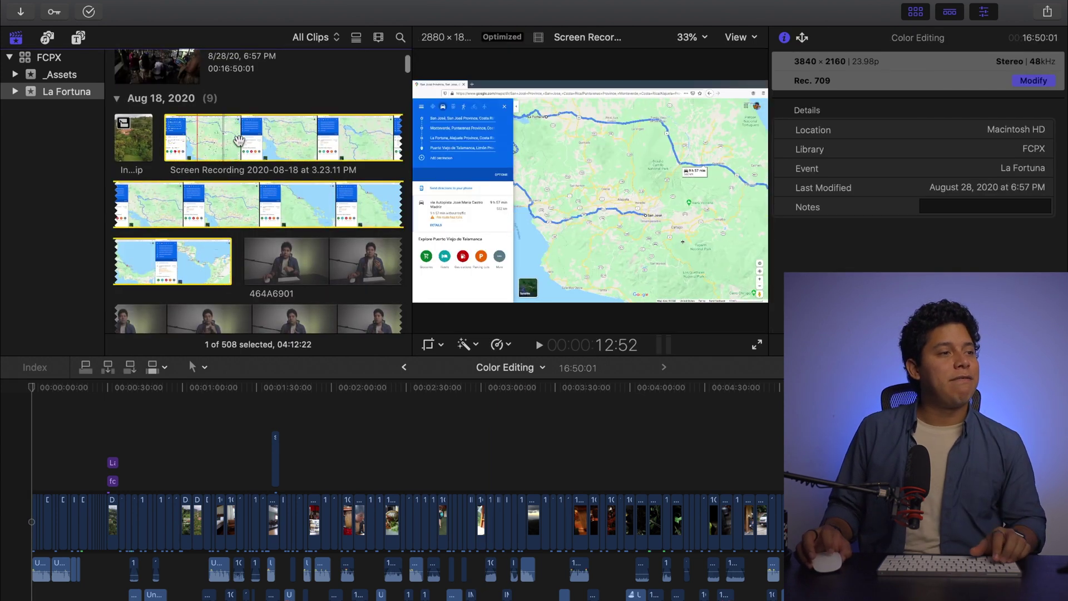
pyautogui.scroll(-2, 289, 186)
pyautogui.scroll(-8, 290, 186)
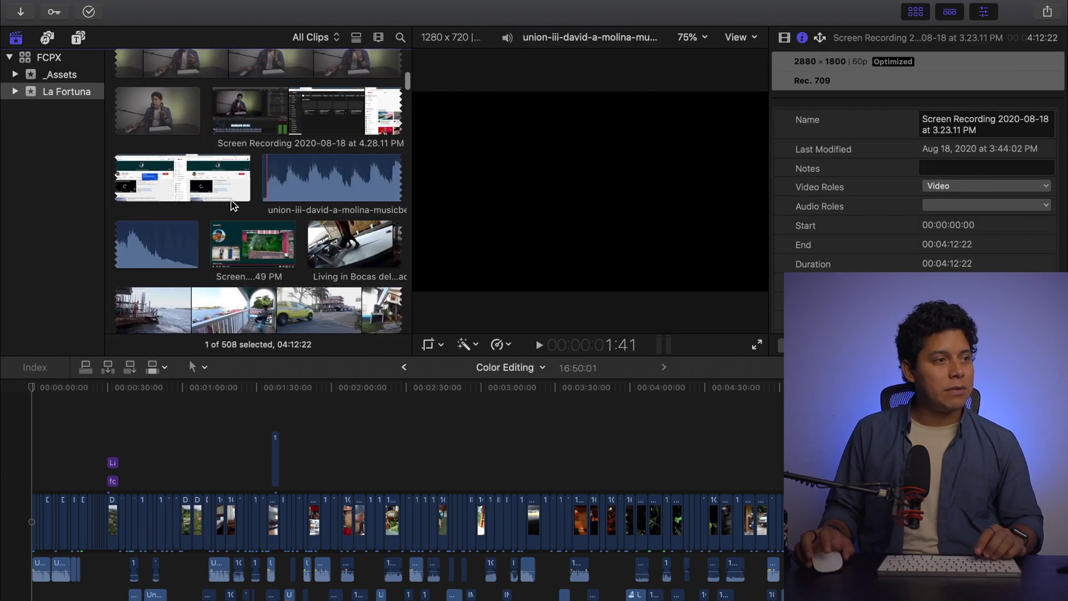
pyautogui.press('super+a')
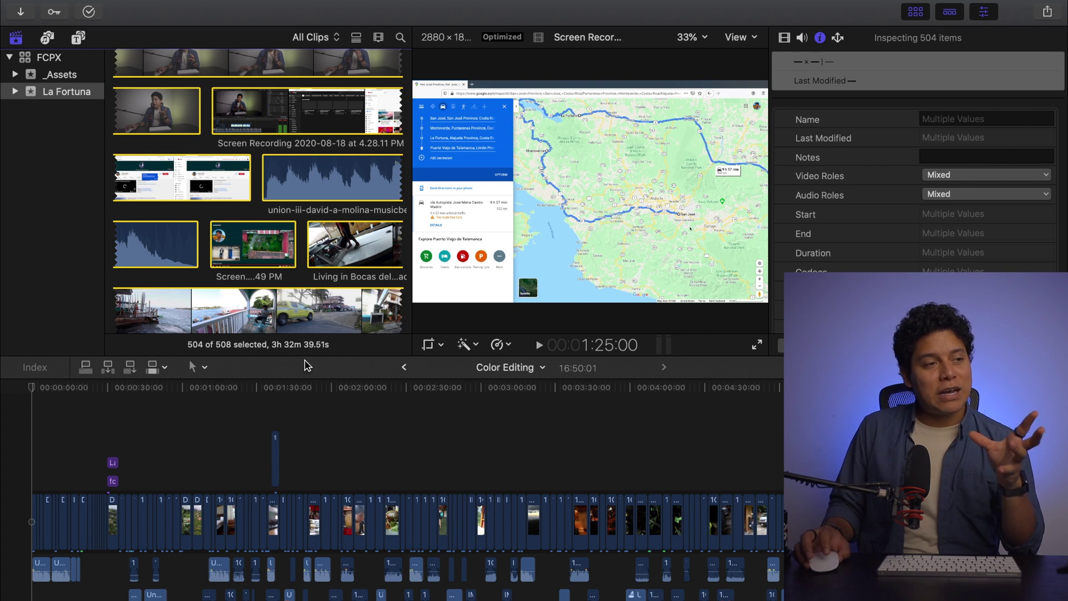
pyautogui.click(582, 389)
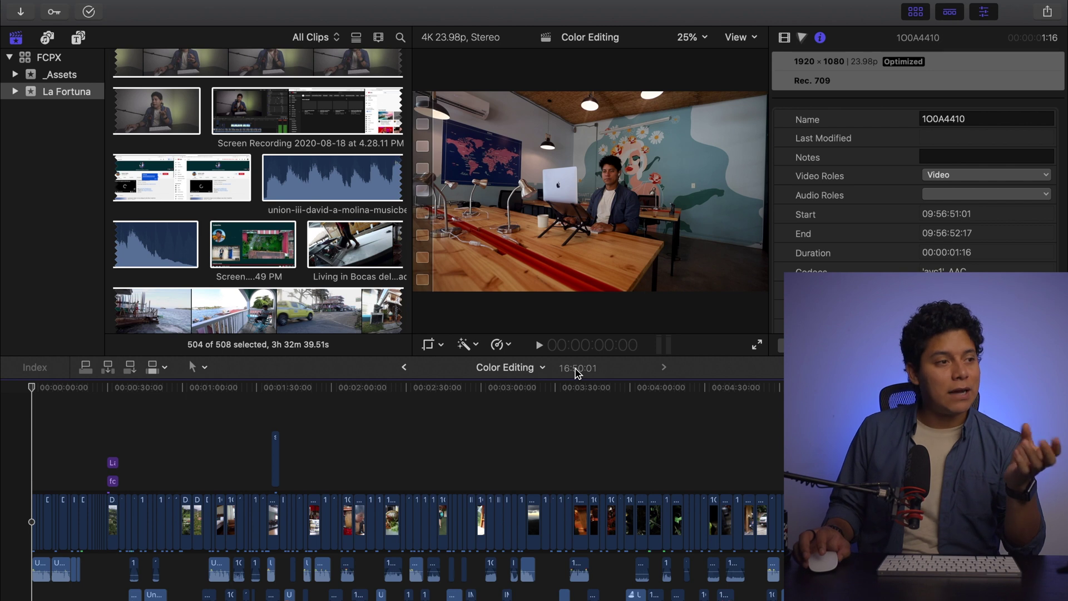
# Open the Rough Footage project from the La Fortuna event in the timeline.
pyautogui.click(154, 122)
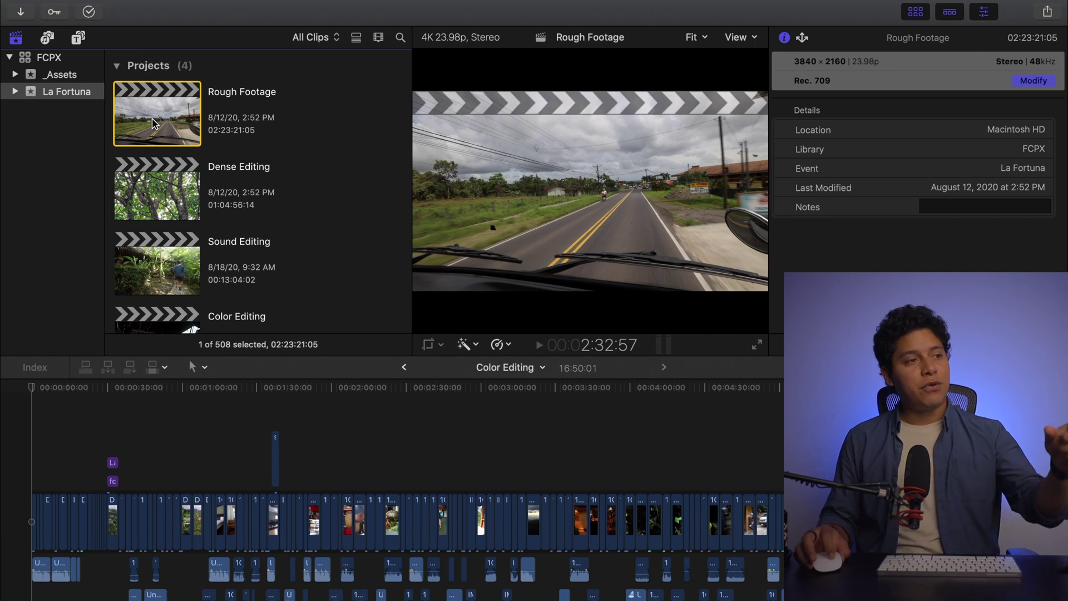
pyautogui.scroll(-1, 164, 183)
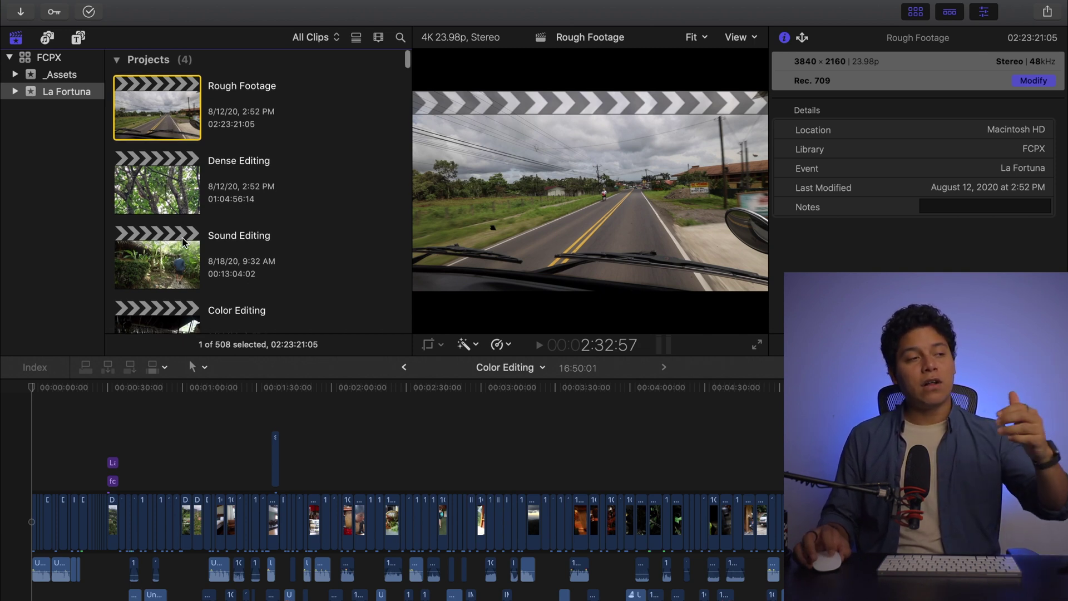
pyautogui.scroll(-3, 183, 245)
pyautogui.scroll(4, 191, 263)
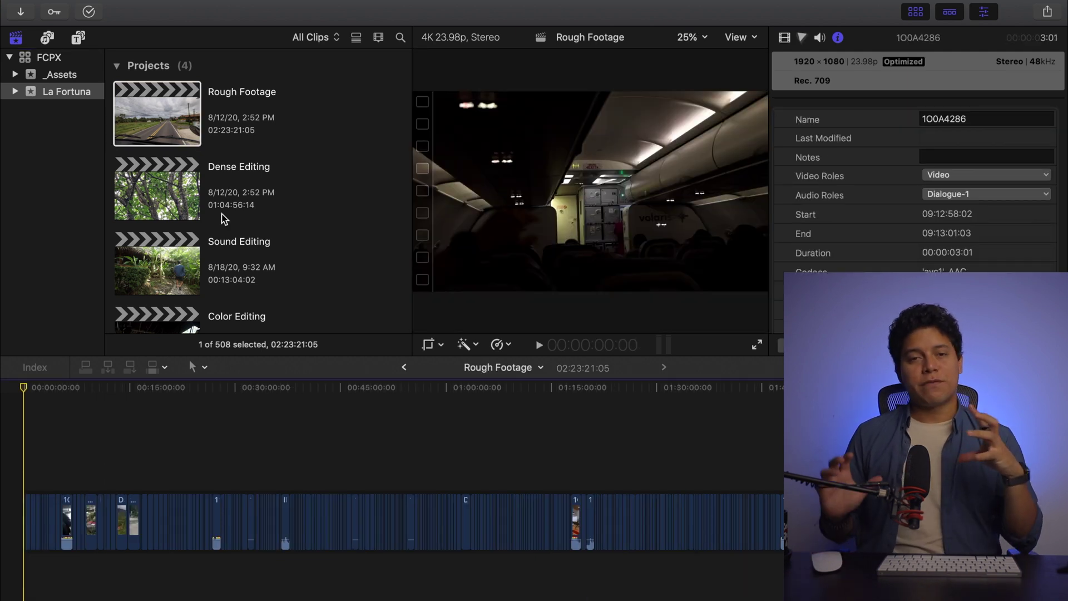
# Look through the source clips in the La Fortuna event, down to the rafting footage.
pyautogui.scroll(-3, 224, 218)
pyautogui.scroll(-15, 224, 219)
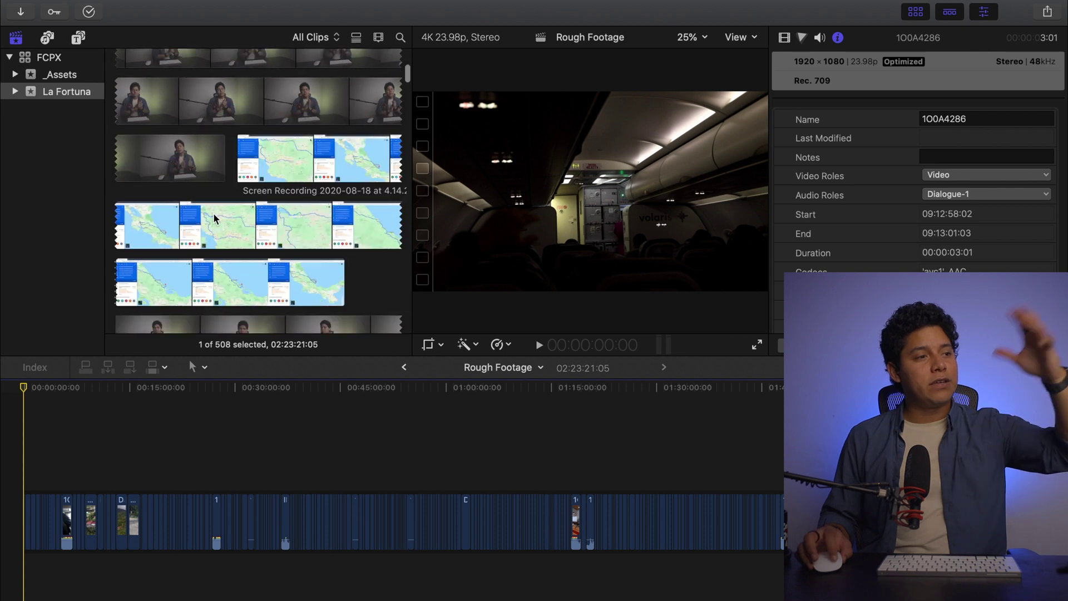
pyautogui.scroll(-20, 216, 219)
pyautogui.scroll(-15, 202, 217)
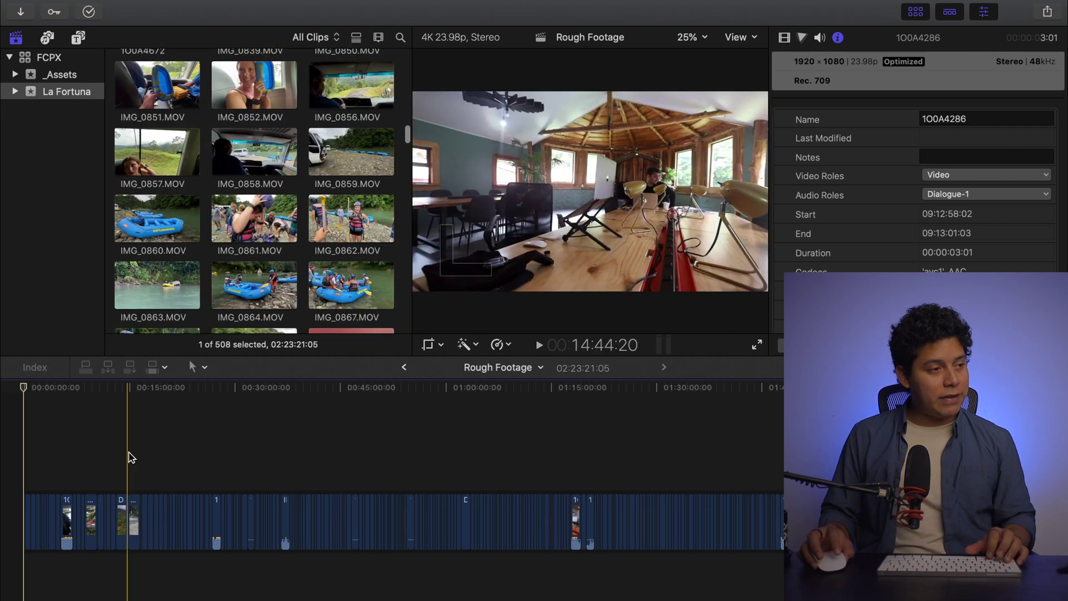
# Inspect the Rough Footage clips up close, from the start of the timeline to about 01:28:00.
pyautogui.press('z')
pyautogui.moveTo(23, 459); pyautogui.dragTo(130, 557)
pyautogui.press('a')
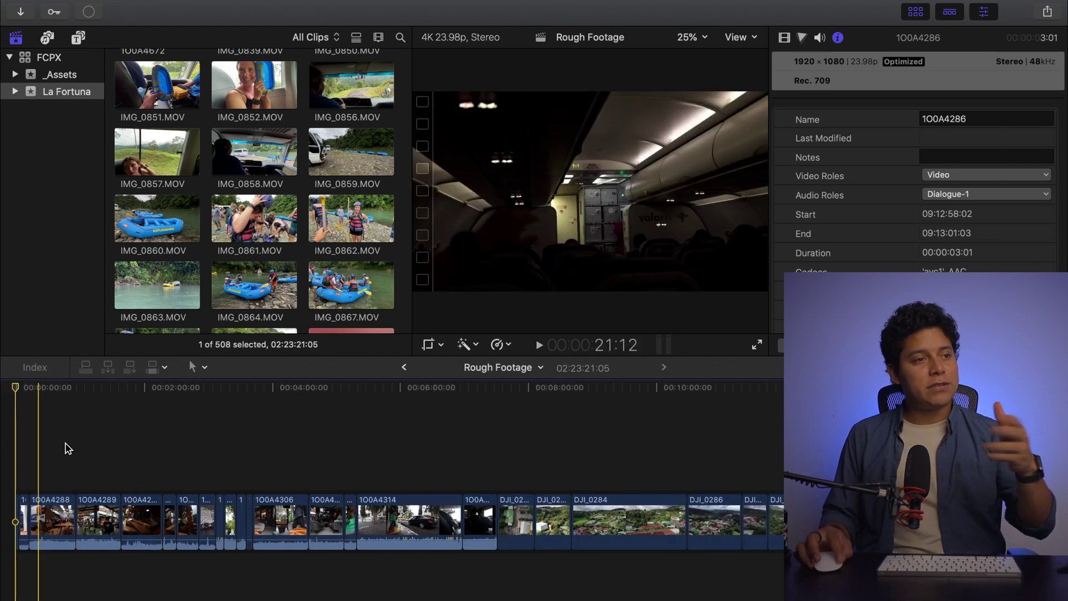
pyautogui.hscroll(15, 248, 473)
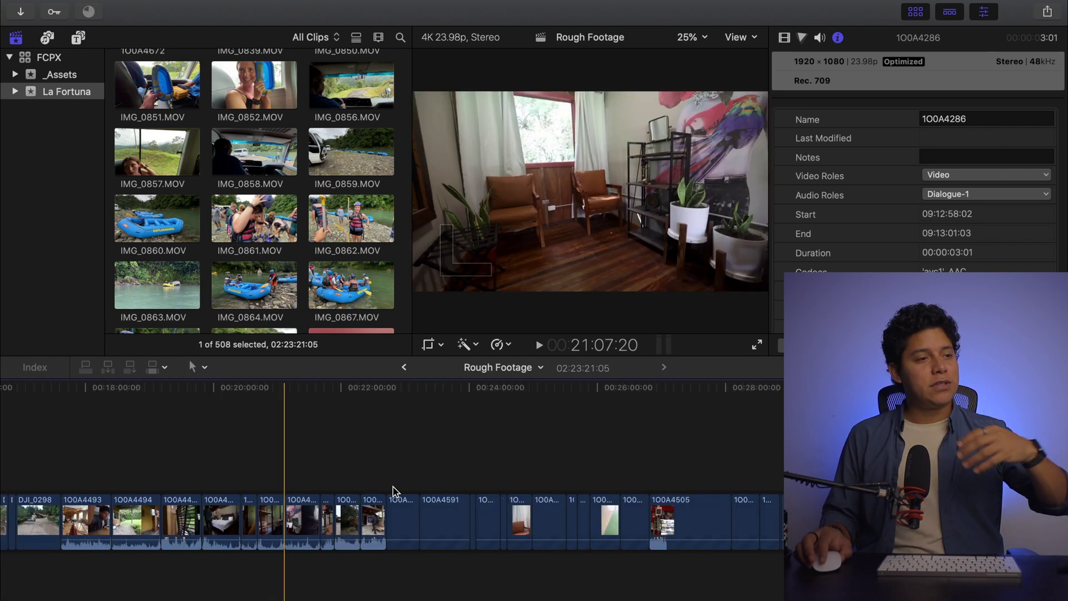
pyautogui.hscroll(20, 388, 484)
pyautogui.hscroll(5, 551, 465)
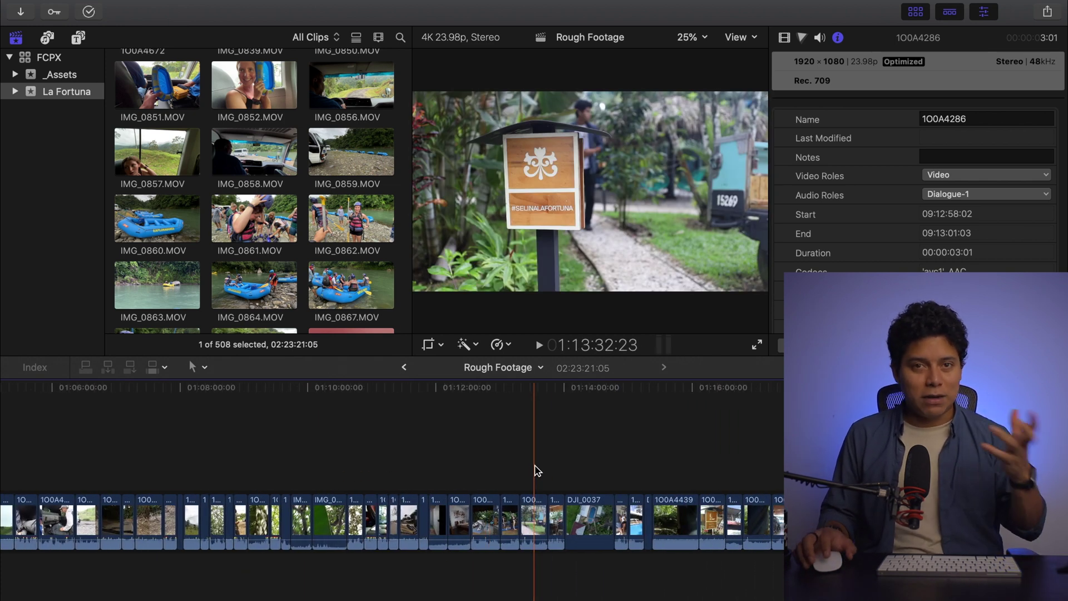
pyautogui.hscroll(6, 584, 468)
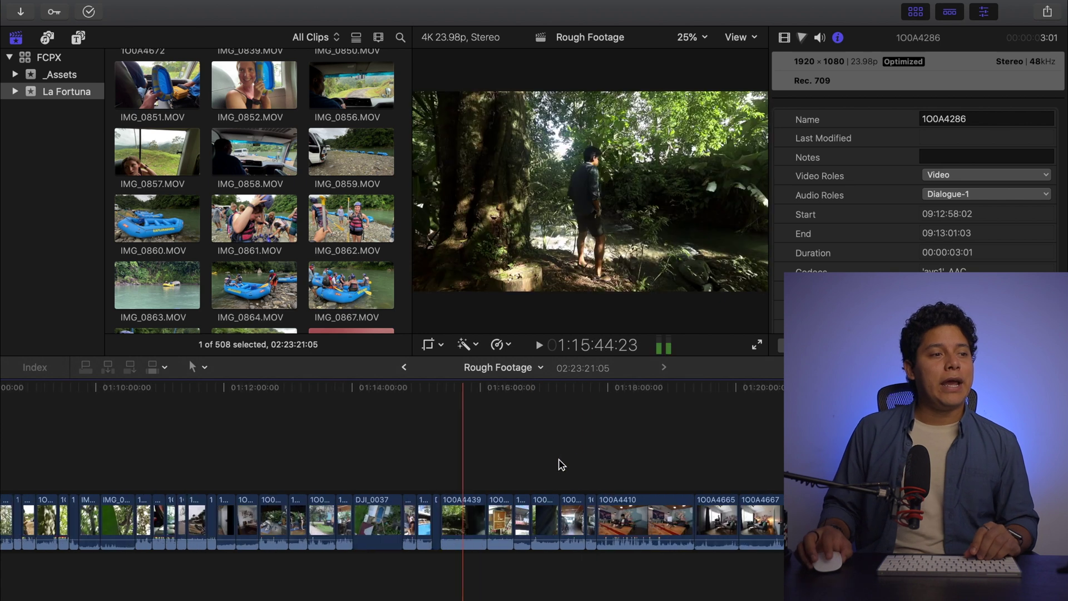
pyautogui.hscroll(5, 455, 429)
# View a wider stretch of the Rough Footage timeline, from about 01:00:00 to 01:45:00.
pyautogui.press('z')
pyautogui.keyDown('alt'); pyautogui.click(508, 436); pyautogui.keyUp('alt')
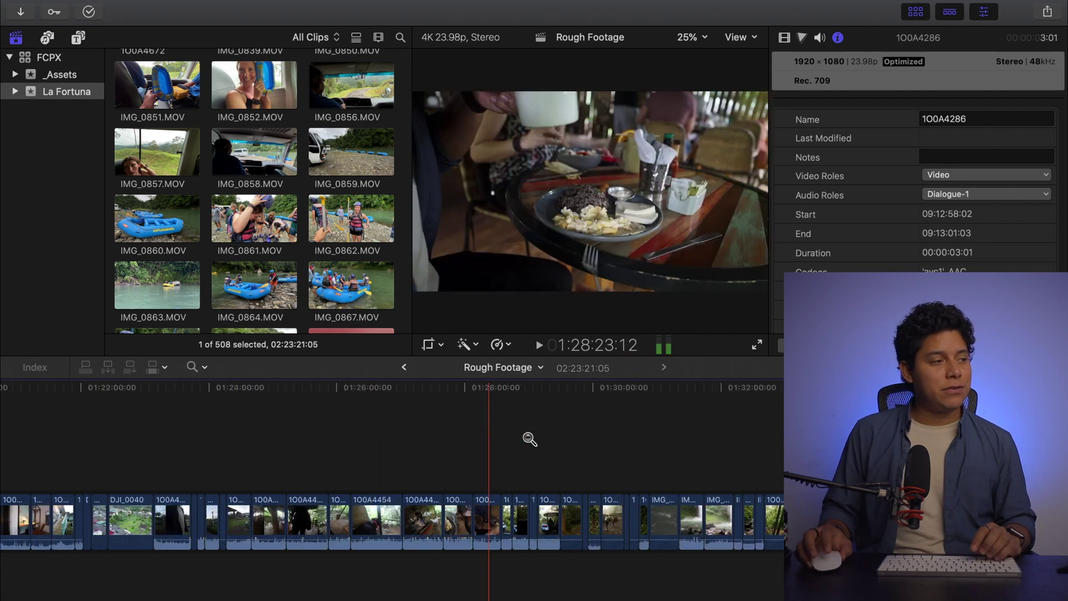
pyautogui.keyDown('alt'); pyautogui.click(519, 441); pyautogui.keyUp('alt')
pyautogui.press('a')
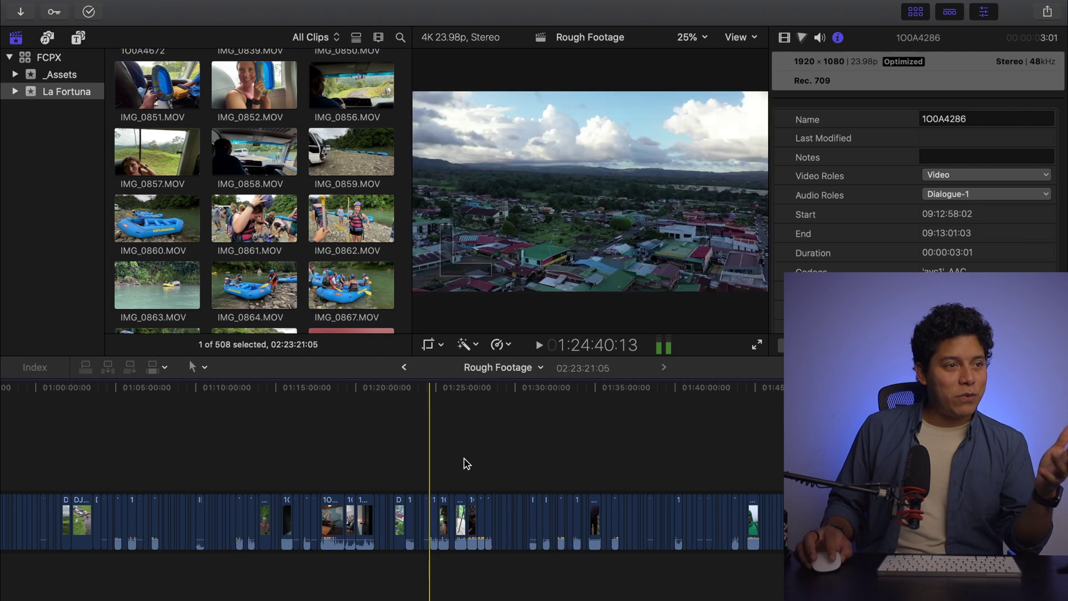
# Look along the Rough Footage timeline to about 02:10:00, and return to the stretch from about 00:40:00.
pyautogui.hscroll(10, 523, 462)
pyautogui.hscroll(2, 511, 473)
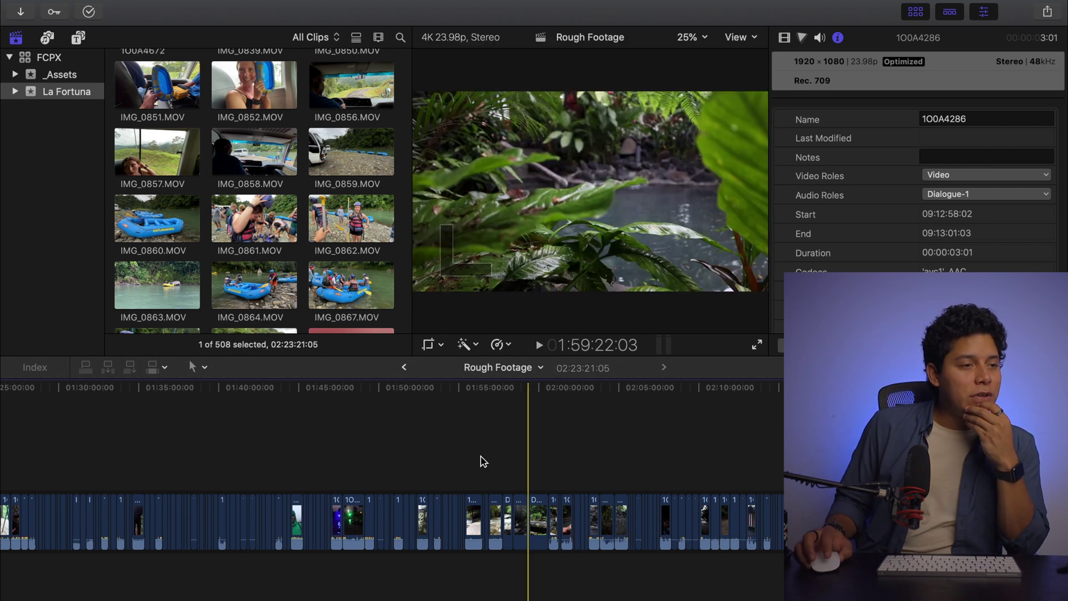
pyautogui.hscroll(-3, 351, 472)
pyautogui.hscroll(-20, 352, 472)
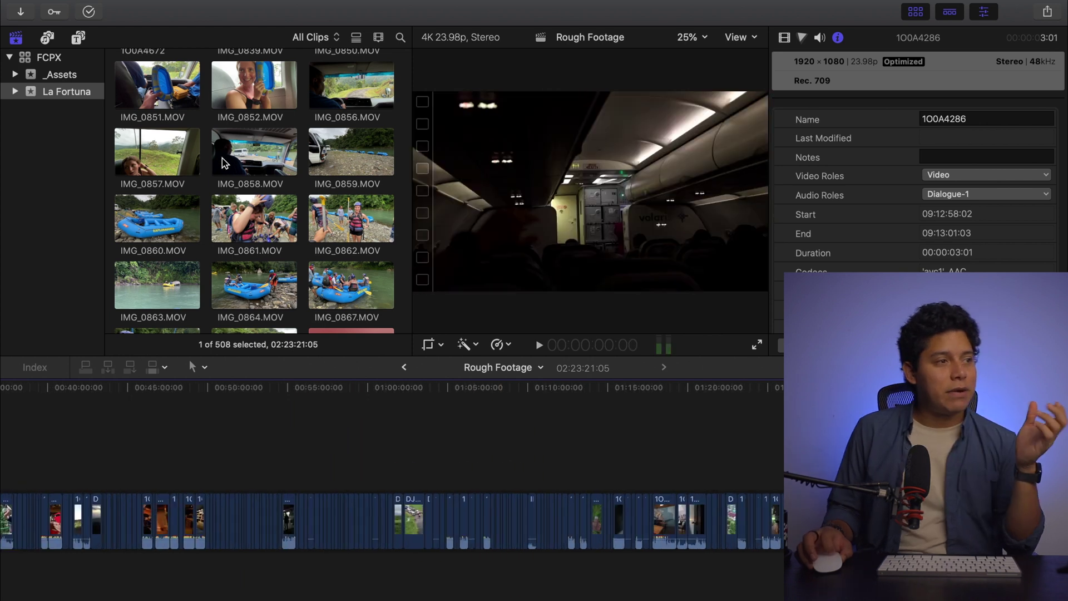
# Open the Dense Editing project from the La Fortuna event's projects and view the clips in its opening minute up close.
pyautogui.scroll(10, 225, 160)
pyautogui.scroll(15, 229, 156)
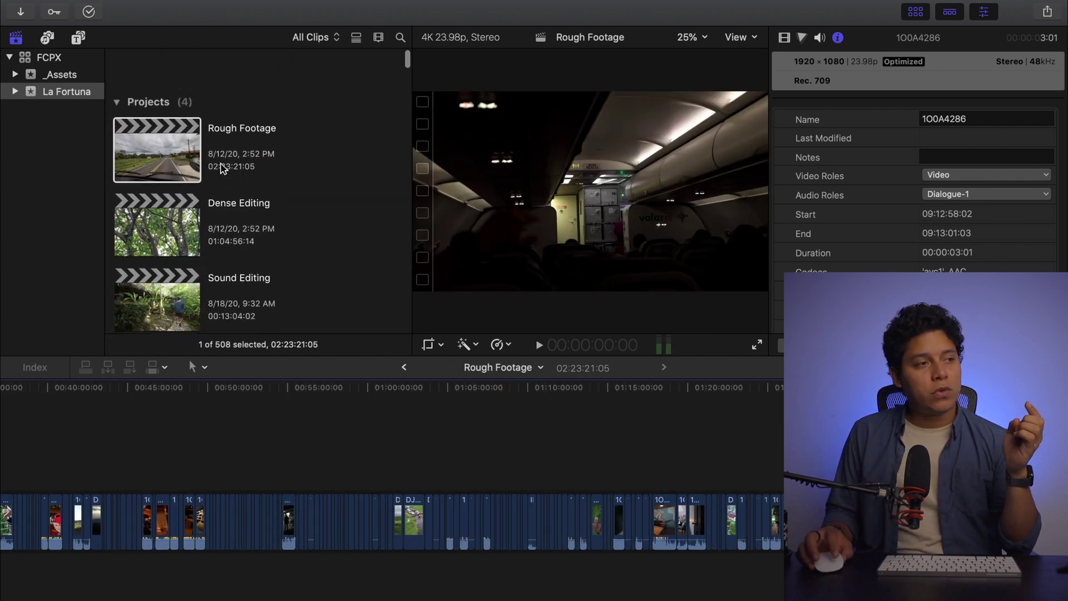
pyautogui.doubleClick(153, 192)
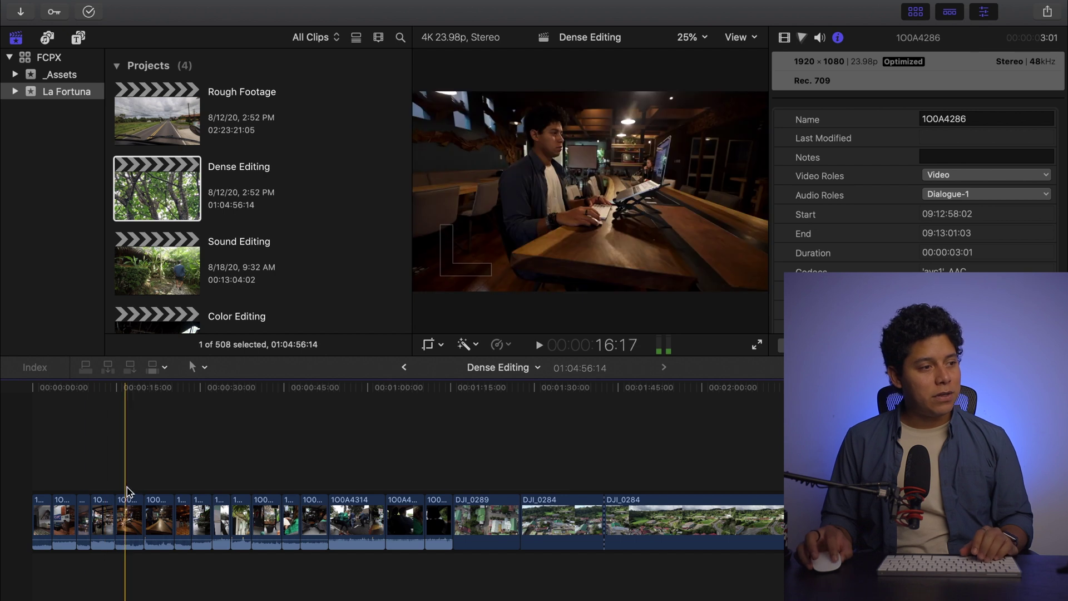
pyautogui.press('z')
pyautogui.click(136, 506)
pyautogui.hscroll(-10, 152, 515)
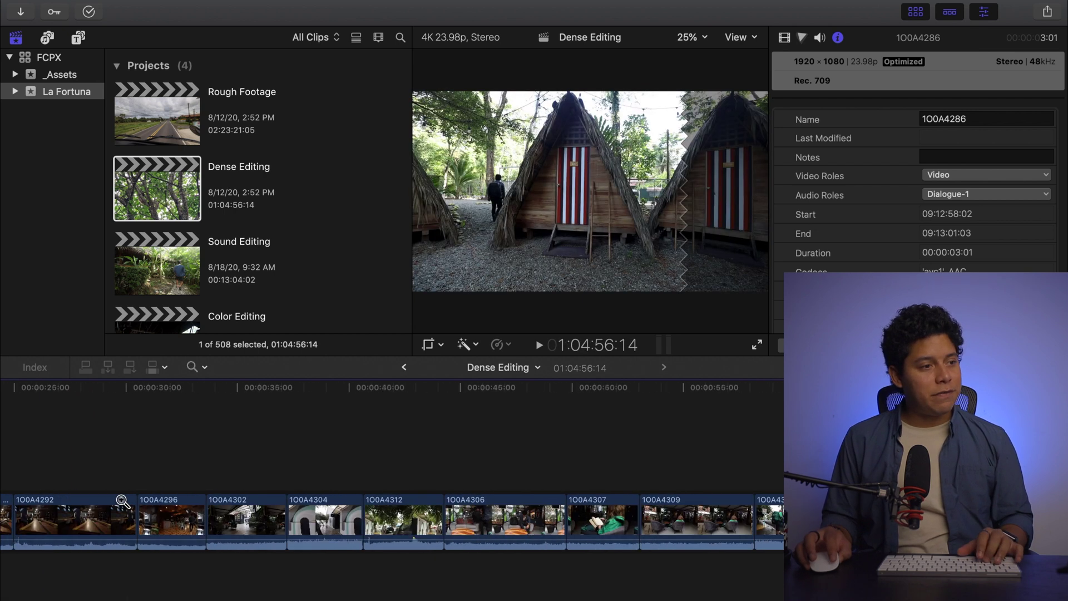
# Try extending clip 1O0A4291 in the Dense Editing timeline at both its end and its start, to a duration of 00:00:22:01.
pyautogui.click(266, 519)
pyautogui.click(307, 509)
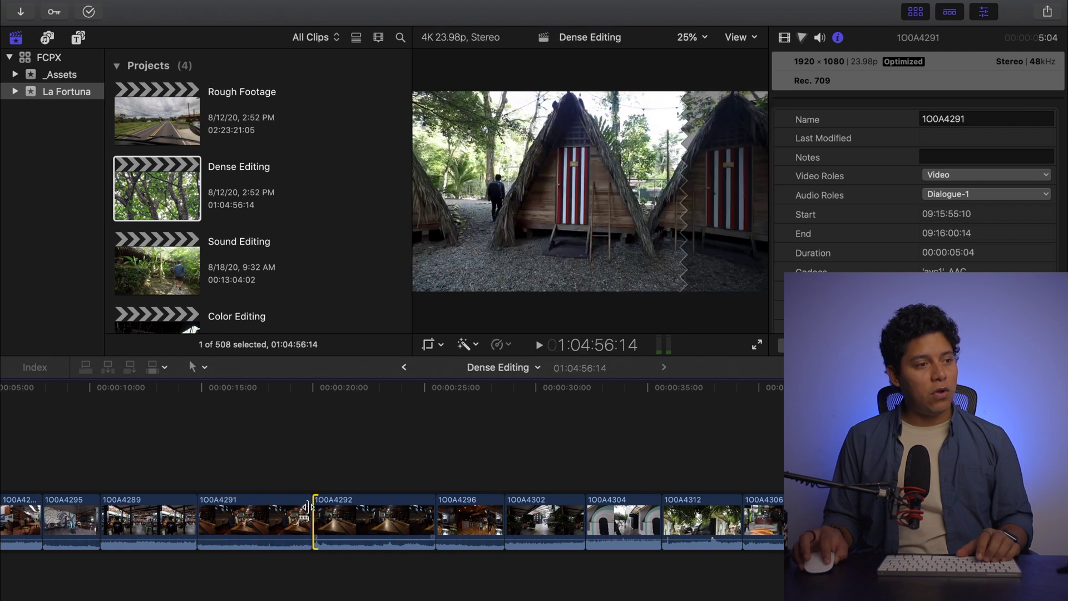
pyautogui.moveTo(307, 509); pyautogui.dragTo(563, 510)
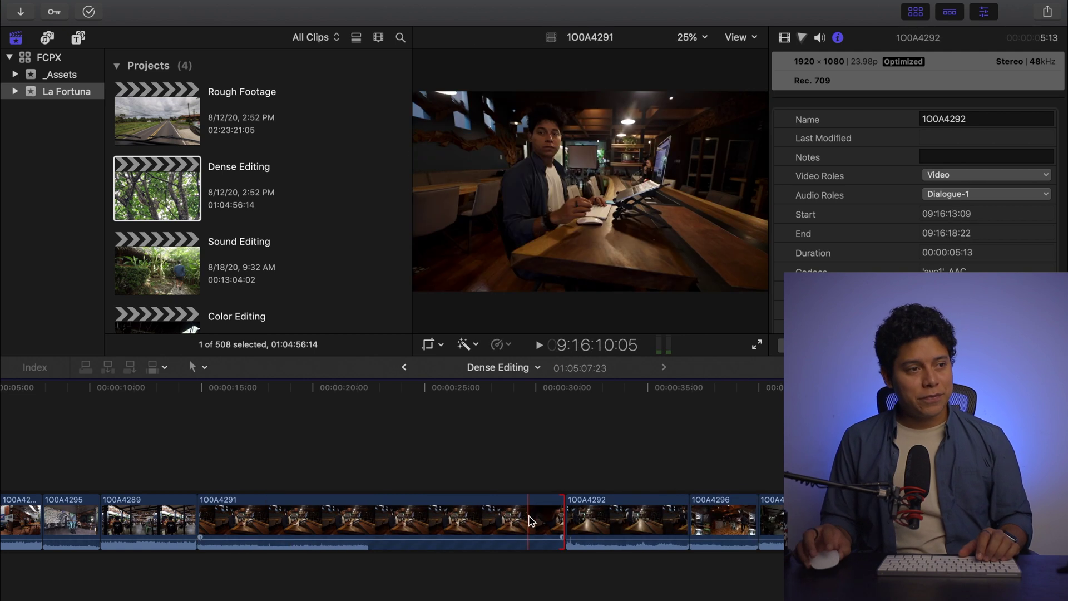
pyautogui.click(526, 521)
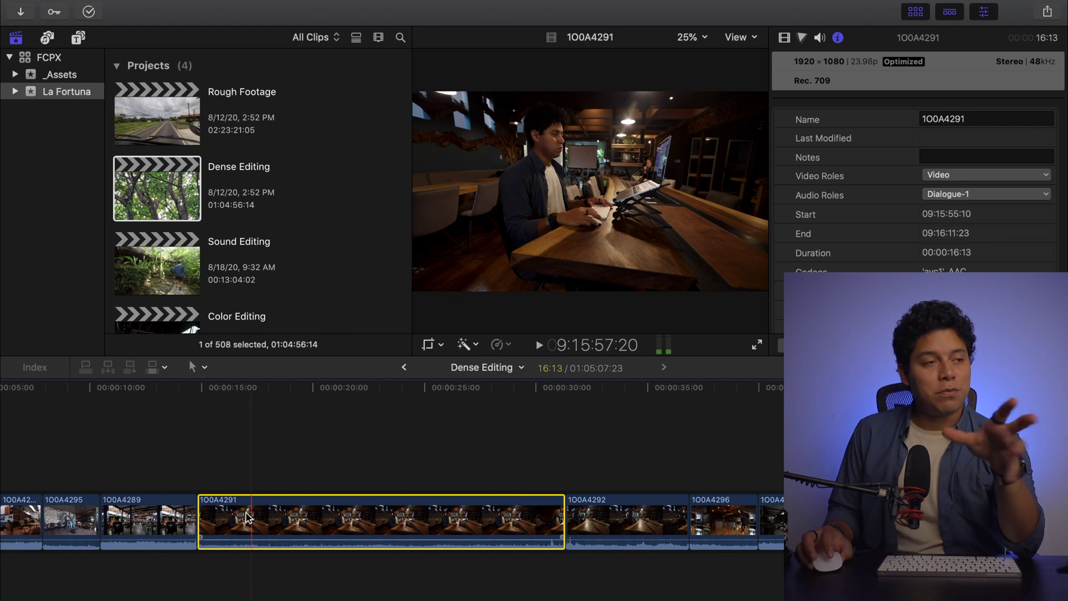
pyautogui.moveTo(205, 517); pyautogui.dragTo(80, 518)
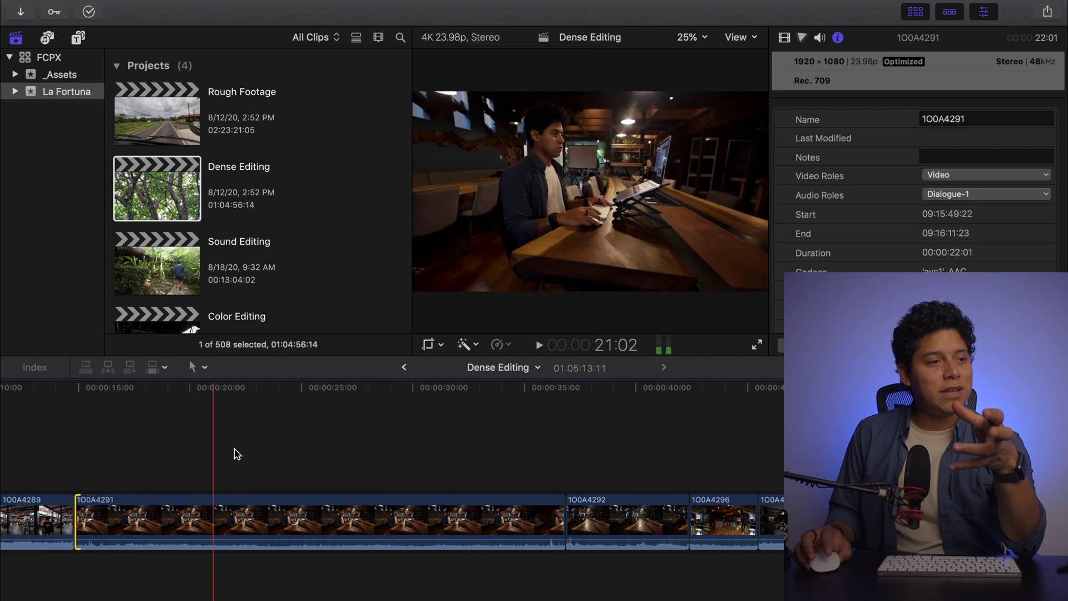
pyautogui.click(150, 512)
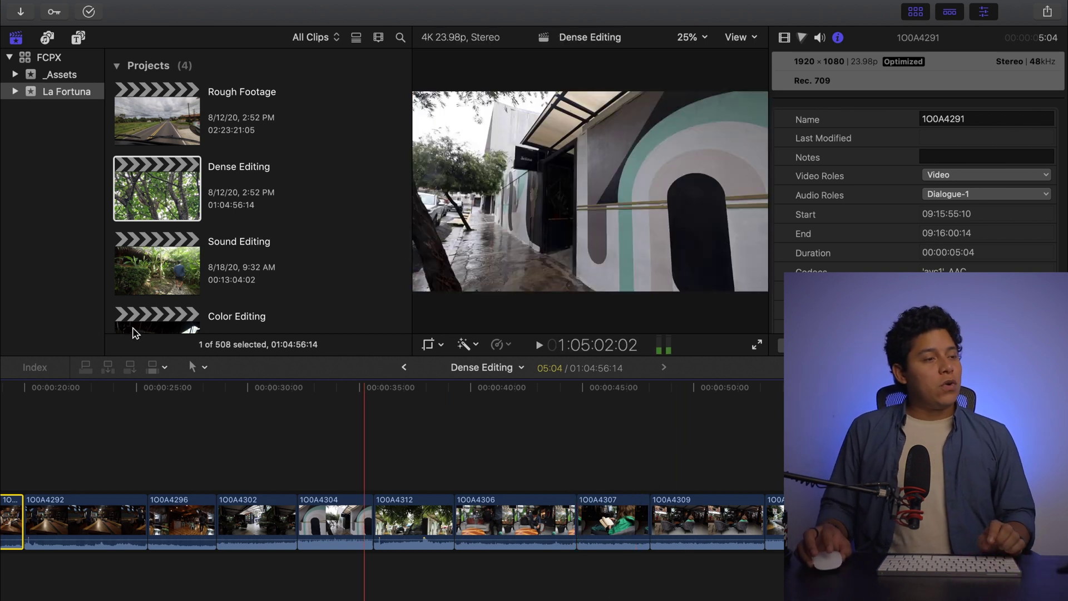
# Open the Sound Editing project and look along a wider view of its timeline to about 00:10:30.
pyautogui.doubleClick(157, 274)
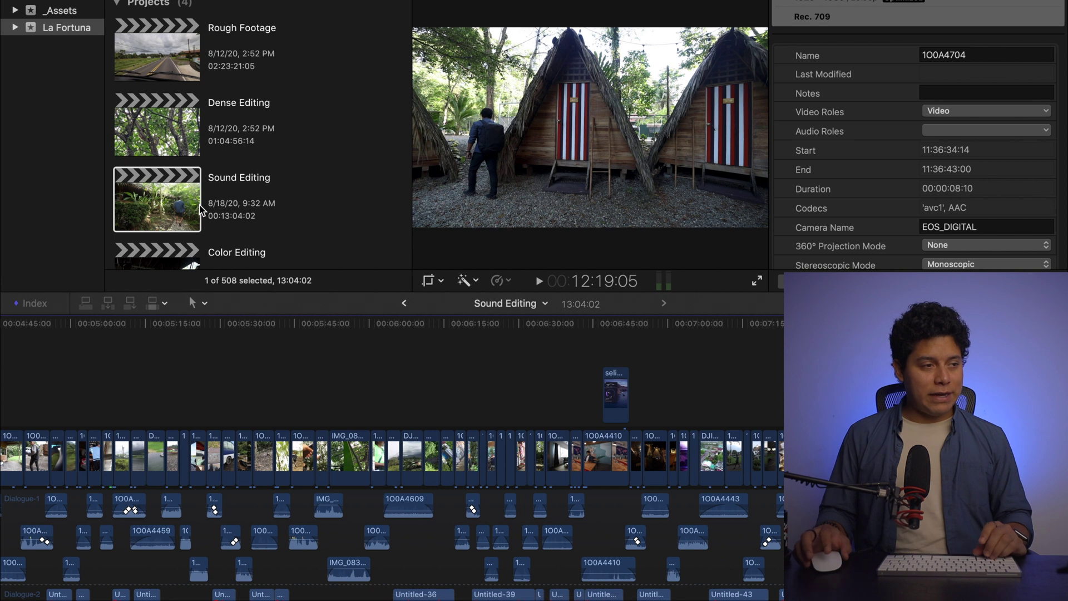
pyautogui.press('z')
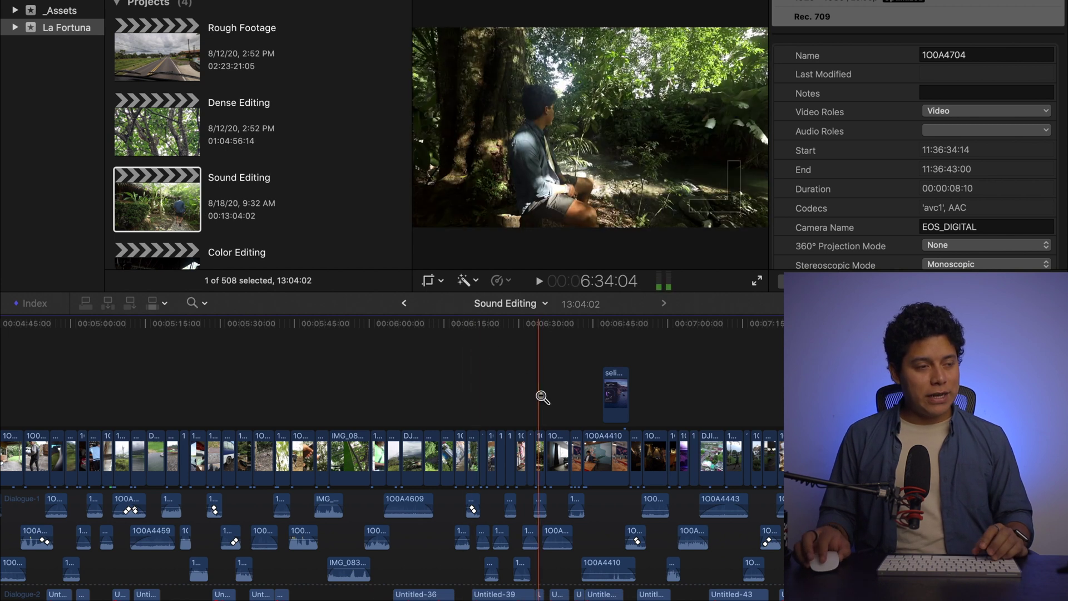
pyautogui.keyDown('alt'); pyautogui.click(540, 393); pyautogui.keyUp('alt')
pyautogui.press('a')
pyautogui.hscroll(10, 606, 387)
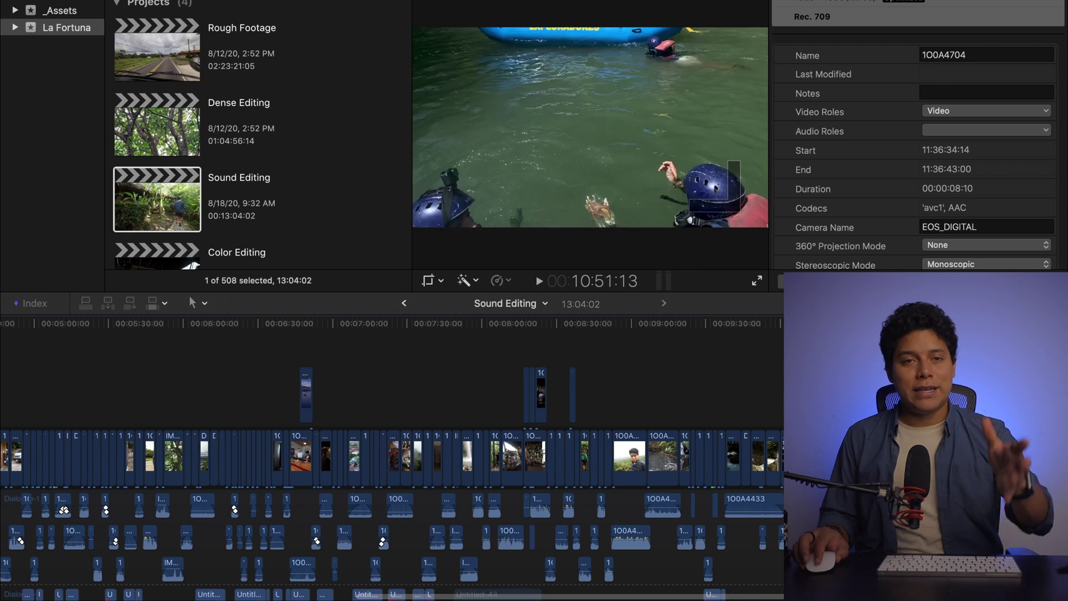
pyautogui.hscroll(1, 605, 387)
pyautogui.hscroll(5, 606, 387)
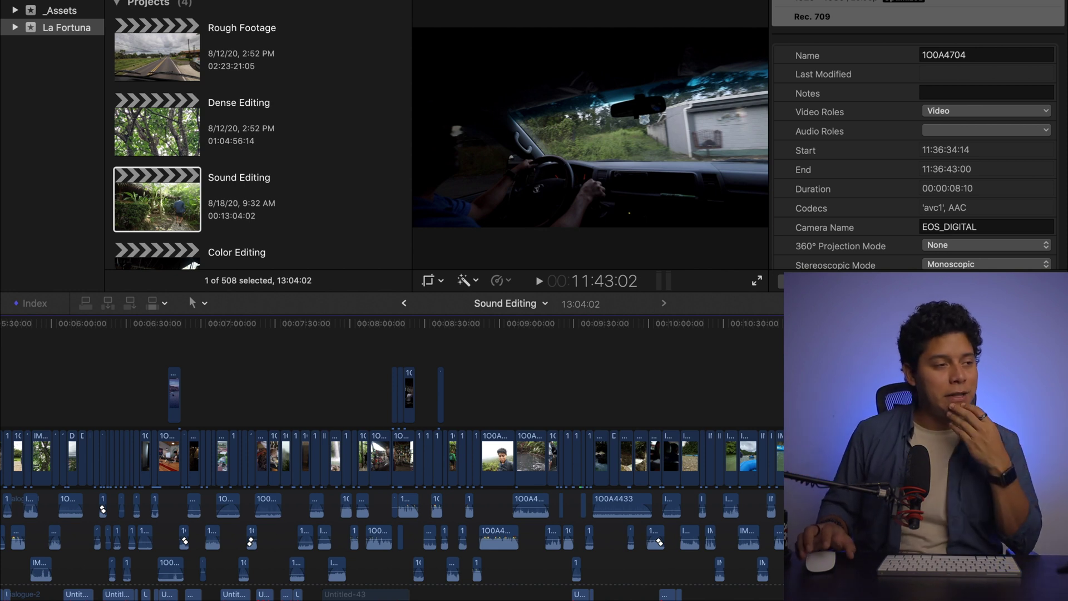
# Return to the start of the Sound Editing timeline and examine the dialogue, voice-over and music tracks under the video.
pyautogui.hscroll(-20, 160, 424)
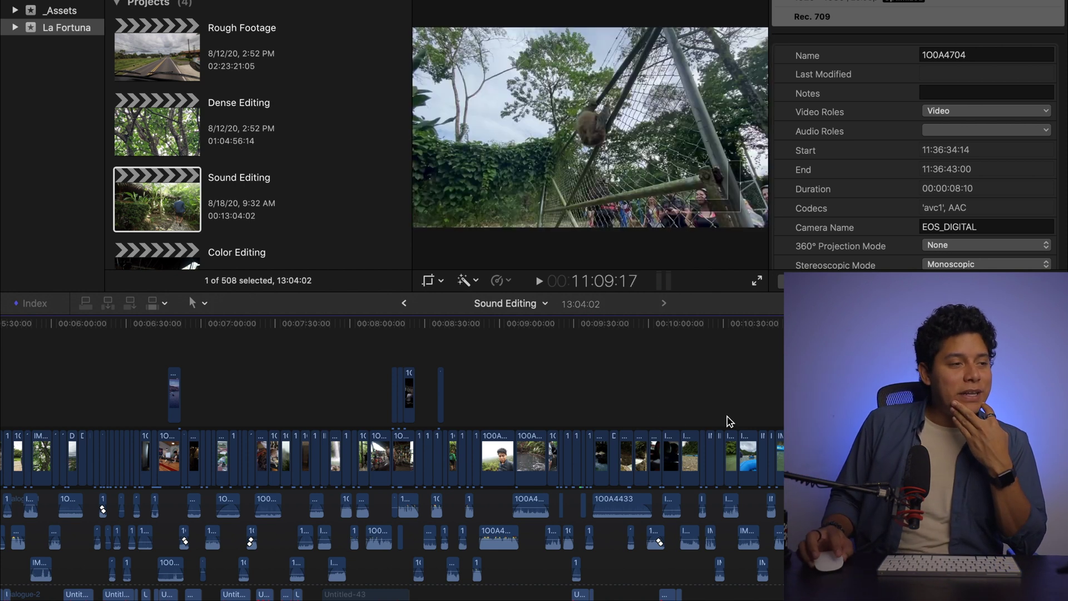
pyautogui.press('space')
pyautogui.hscroll(-10, 107, 402)
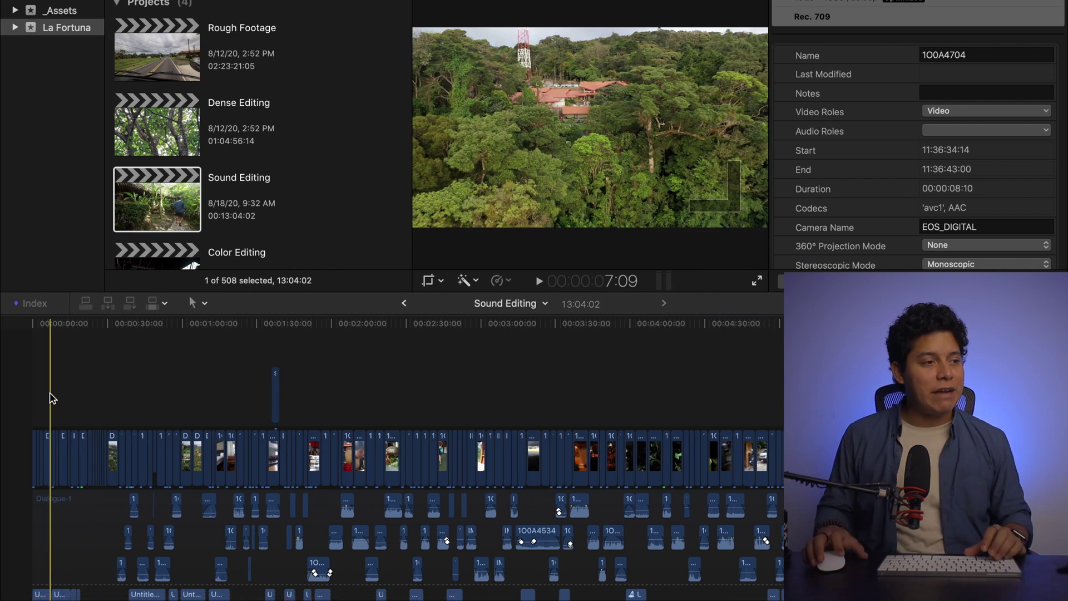
pyautogui.scroll(-4, 52, 398)
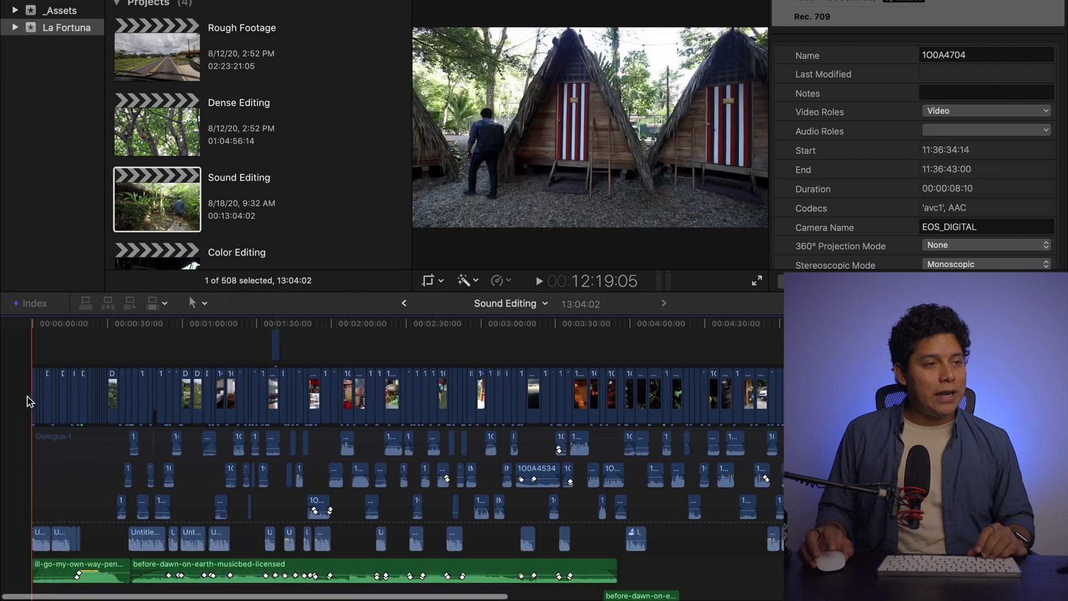
pyautogui.scroll(4, 50, 397)
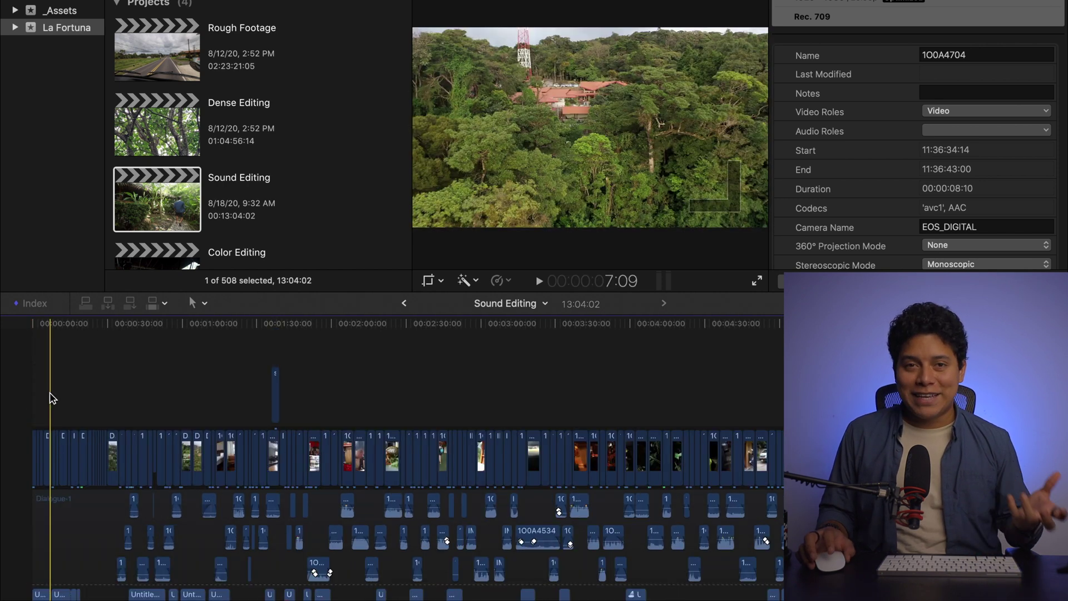
pyautogui.scroll(-4, 52, 398)
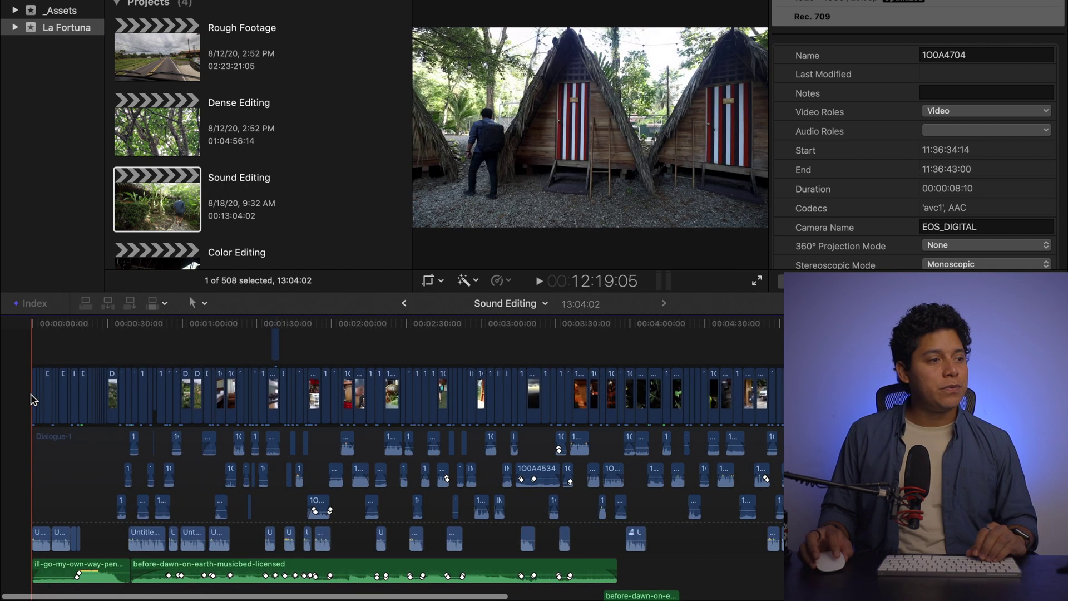
# Inspect the first 01:10 of the Sound Editing timeline up close, skimming the clips from its very start.
pyautogui.press('Home')
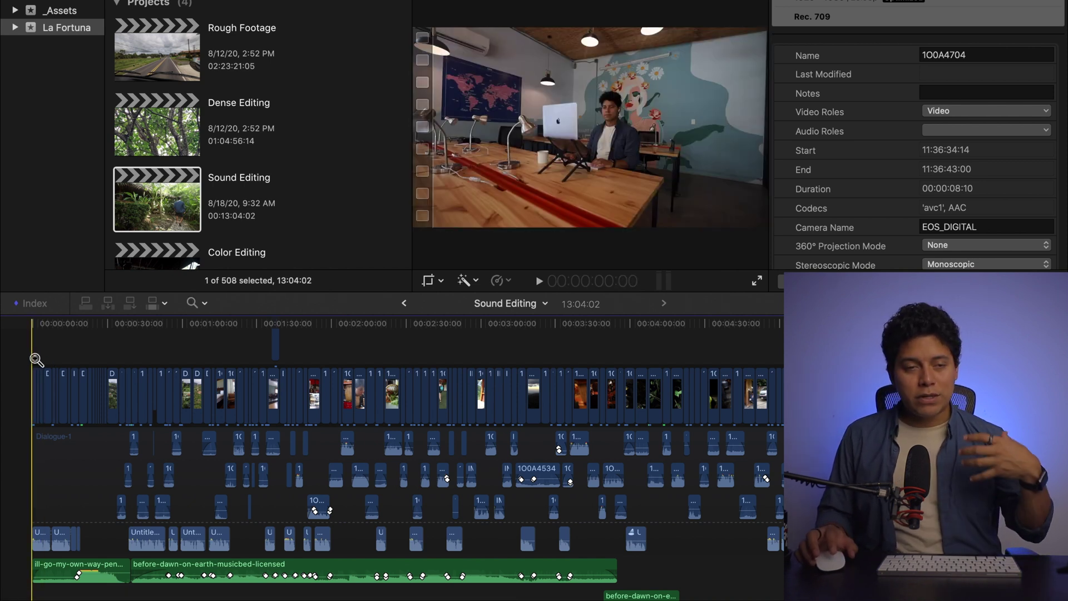
pyautogui.click(34, 361)
pyautogui.press('a')
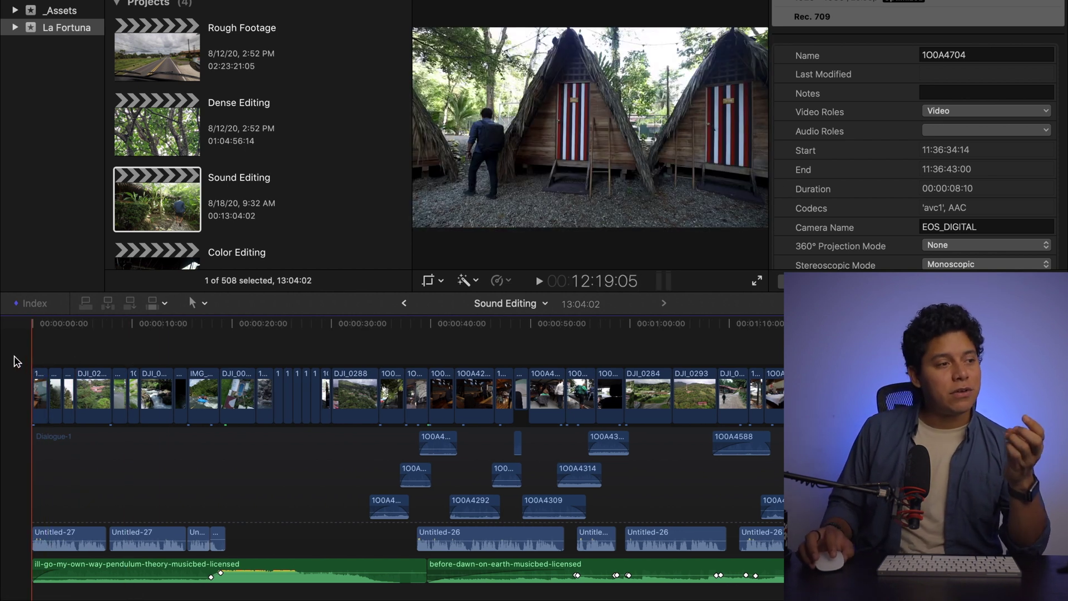
pyautogui.moveTo(40, 355); pyautogui.dragTo(36, 473)
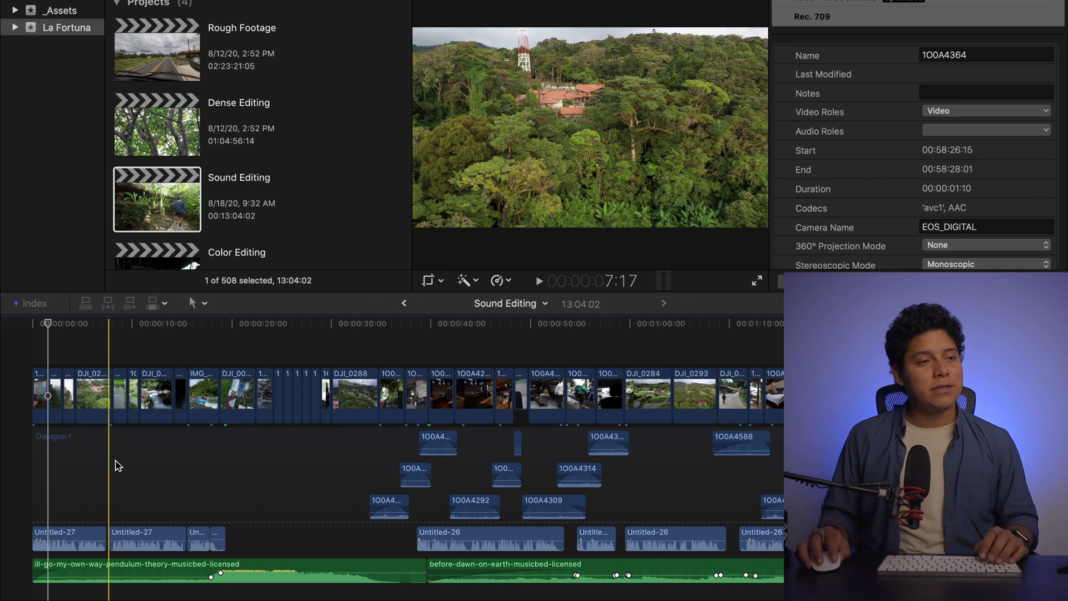
# Switch to the Script section of the Notion page and uncheck Intro and its three sub-items.
pyautogui.hscroll(10, 118, 466)
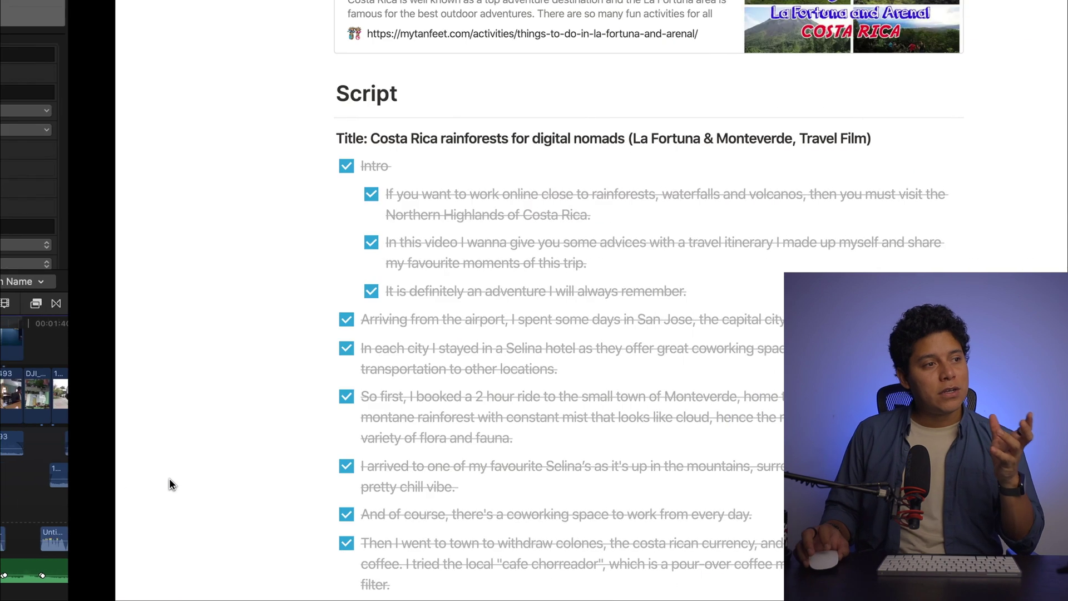
pyautogui.scroll(-2, 312, 208)
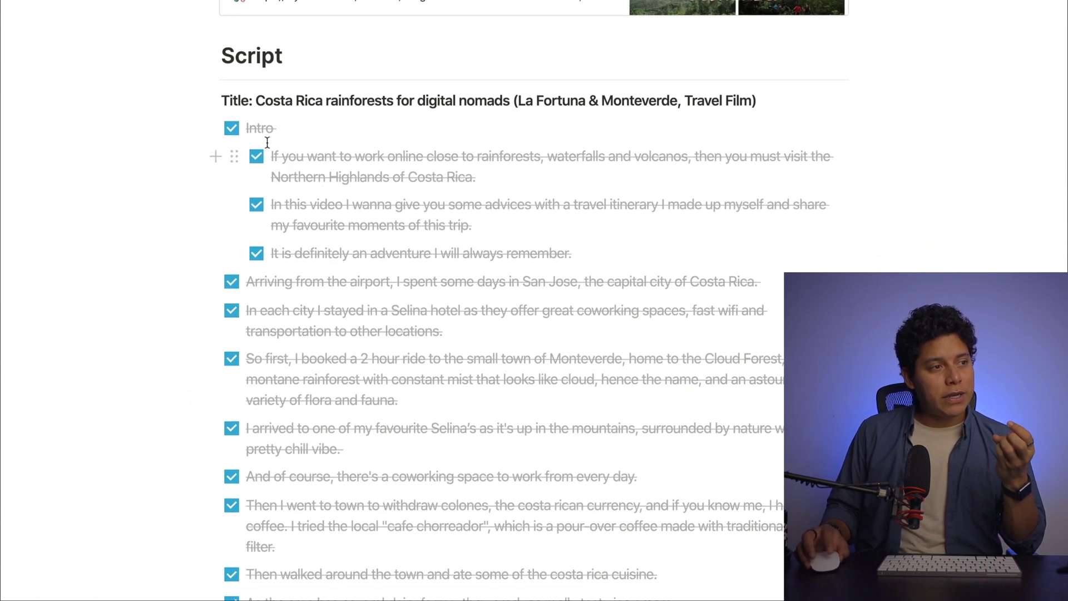
pyautogui.doubleClick(232, 129)
pyautogui.click(232, 129)
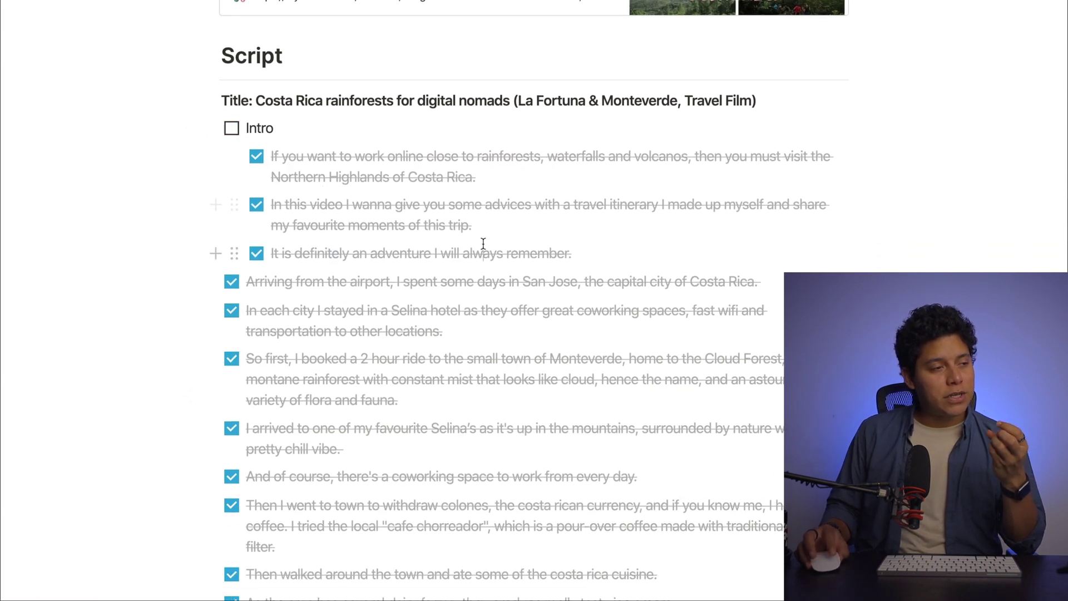
pyautogui.moveTo(486, 245); pyautogui.dragTo(294, 165)
pyautogui.click(256, 157)
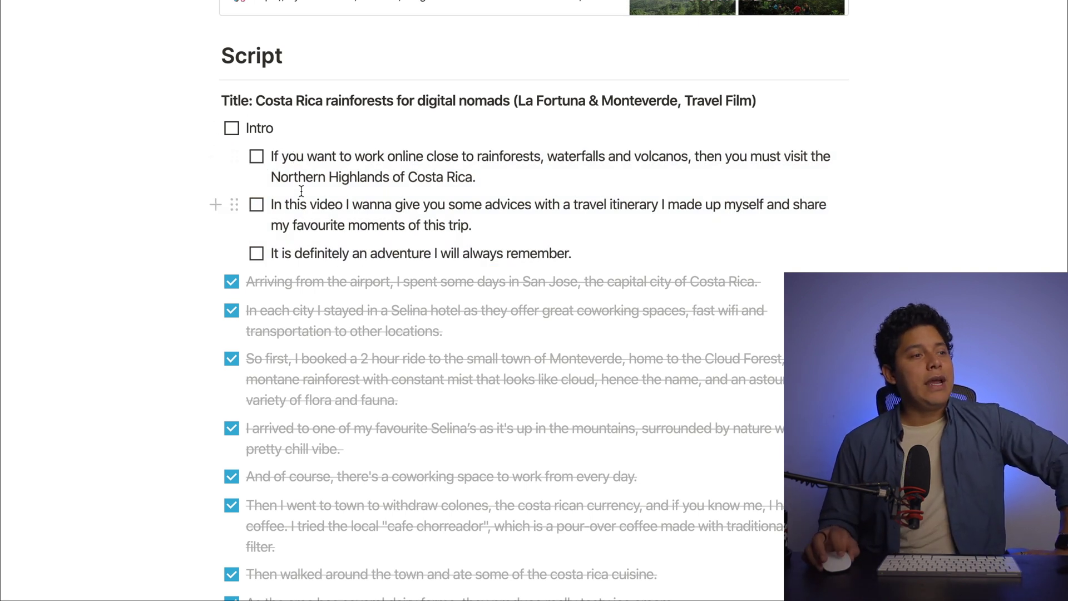
pyautogui.scroll(-1, 328, 202)
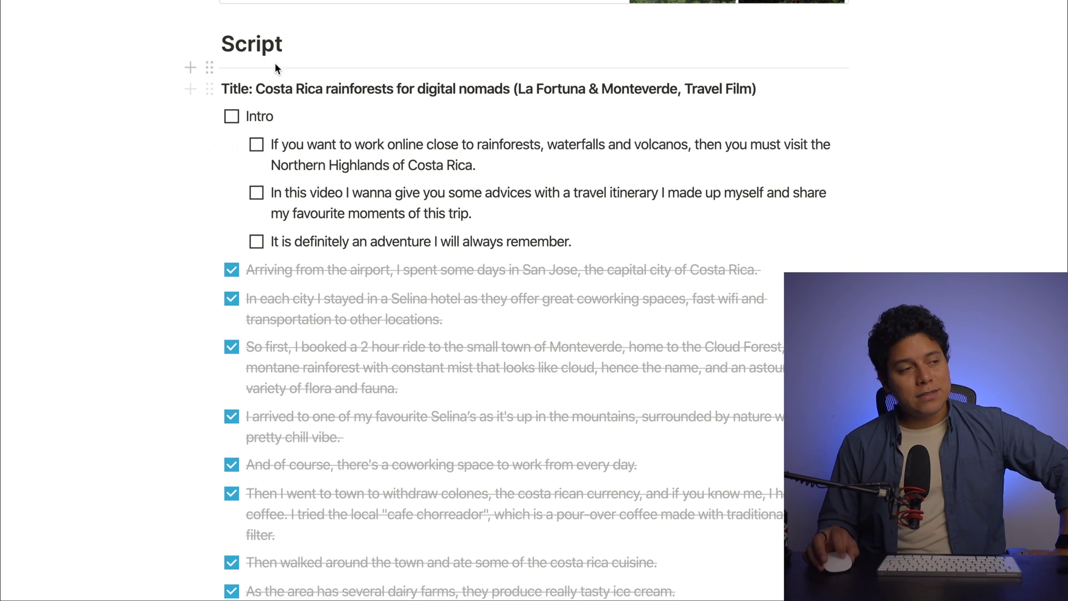
pyautogui.scroll(-3, 390, 189)
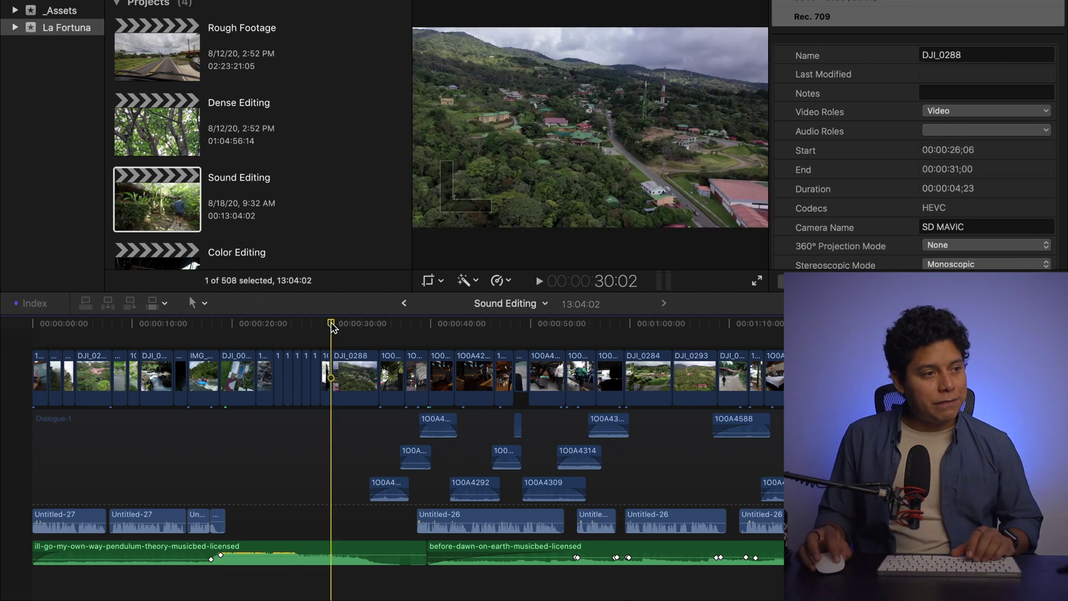
# Switch back to Final Cut Pro and, with the sound muted, move the playhead to 00:00:38:15 where the Untitled-26 voice-over starts.
pyautogui.press('XF86AudioMute')
pyautogui.click(351, 326)
pyautogui.moveTo(353, 330); pyautogui.dragTo(449, 334)
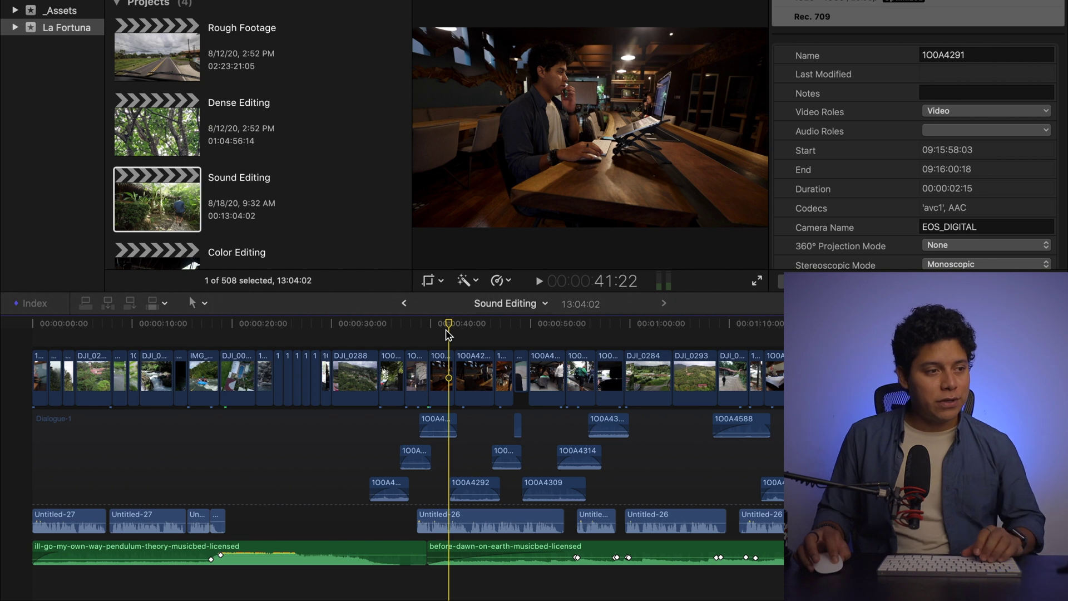
pyautogui.moveTo(448, 334); pyautogui.dragTo(417, 336)
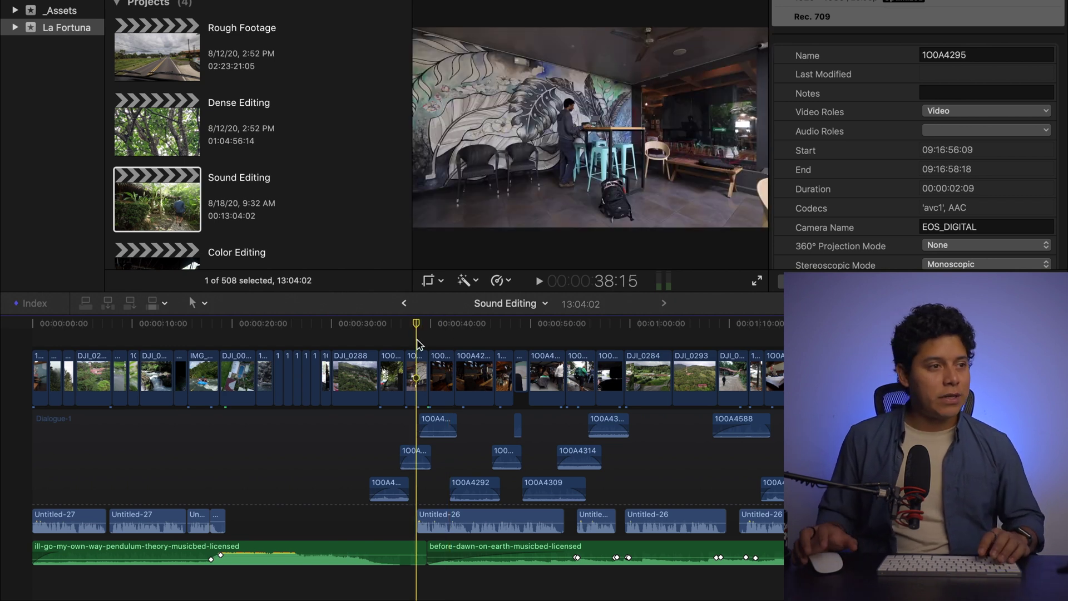
# Switch to the Notion script and uncheck the lines about arriving from the airport and staying in a Selina hotel.
pyautogui.press('super+Tab')
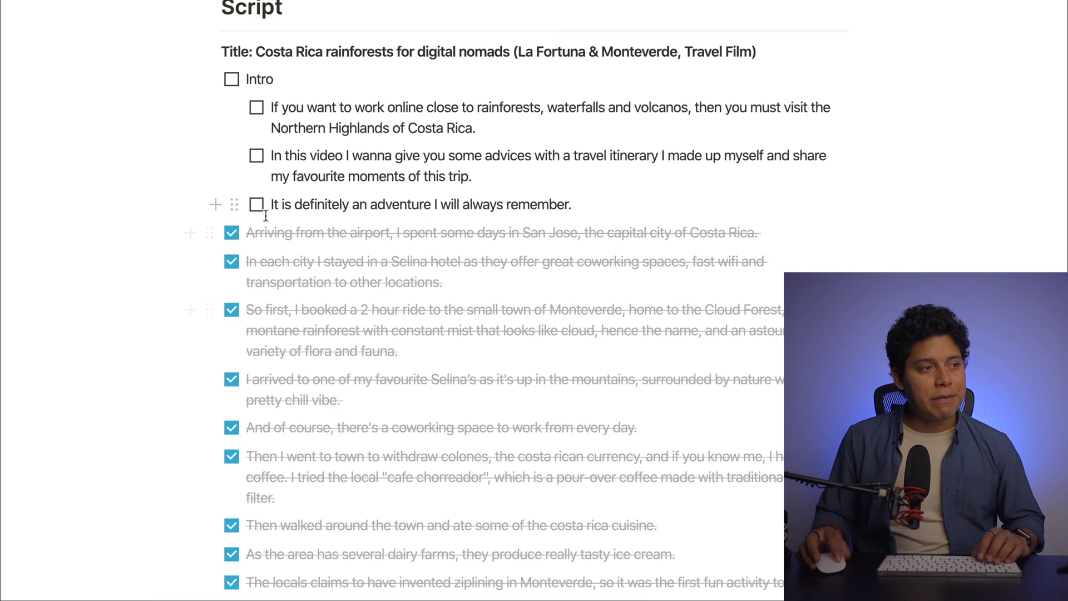
pyautogui.click(240, 235)
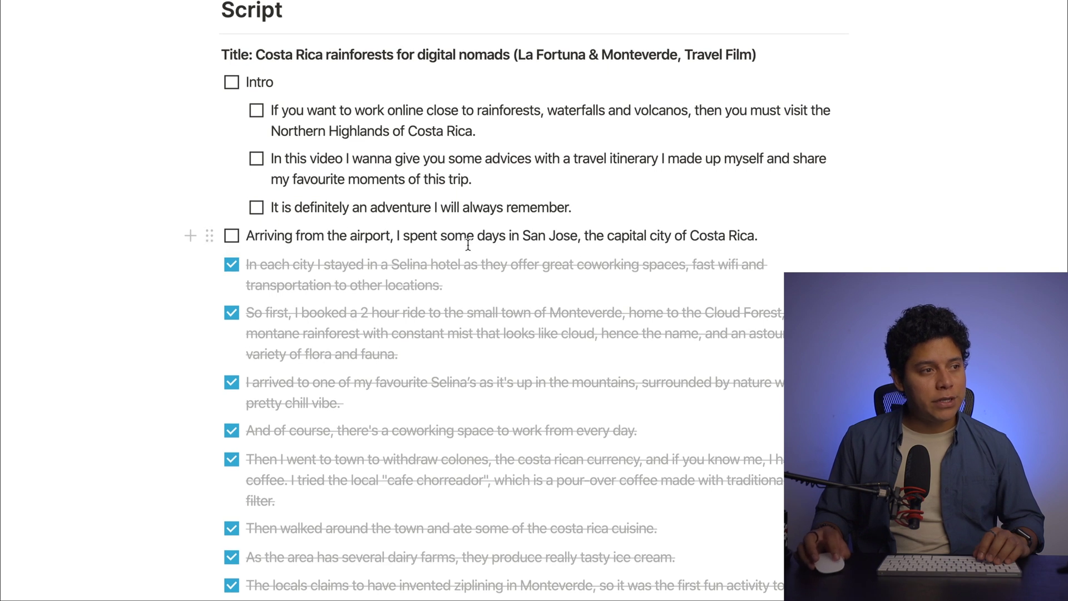
pyautogui.click(232, 266)
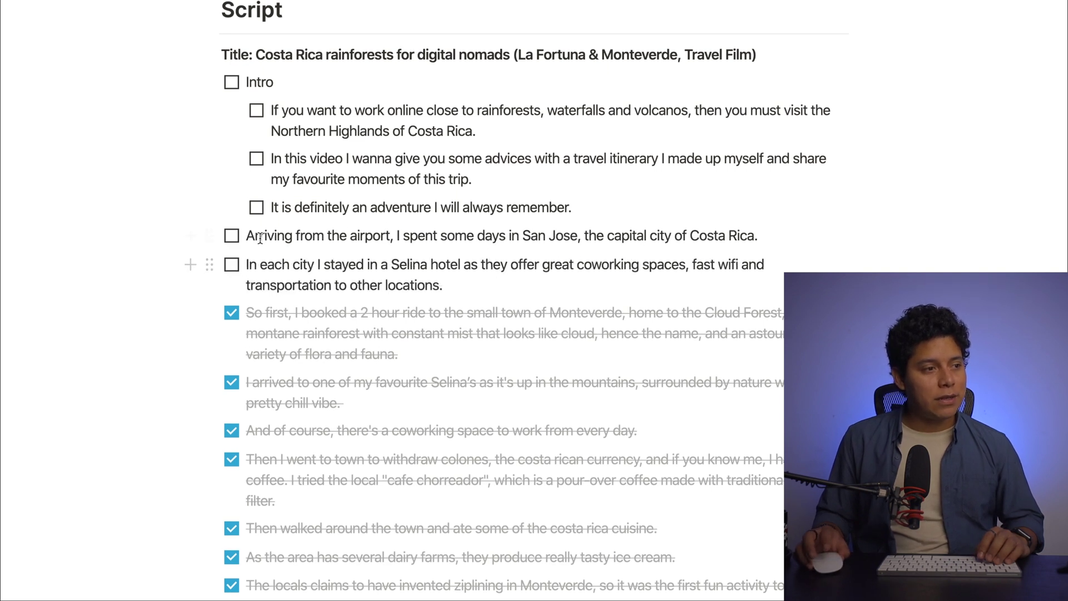
# Switch to Final Cut Pro, raise the sound volume and play the timeline from 00:00:38:15 to 00:00:42:19.
pyautogui.hotkey('ctrl', 'Left')
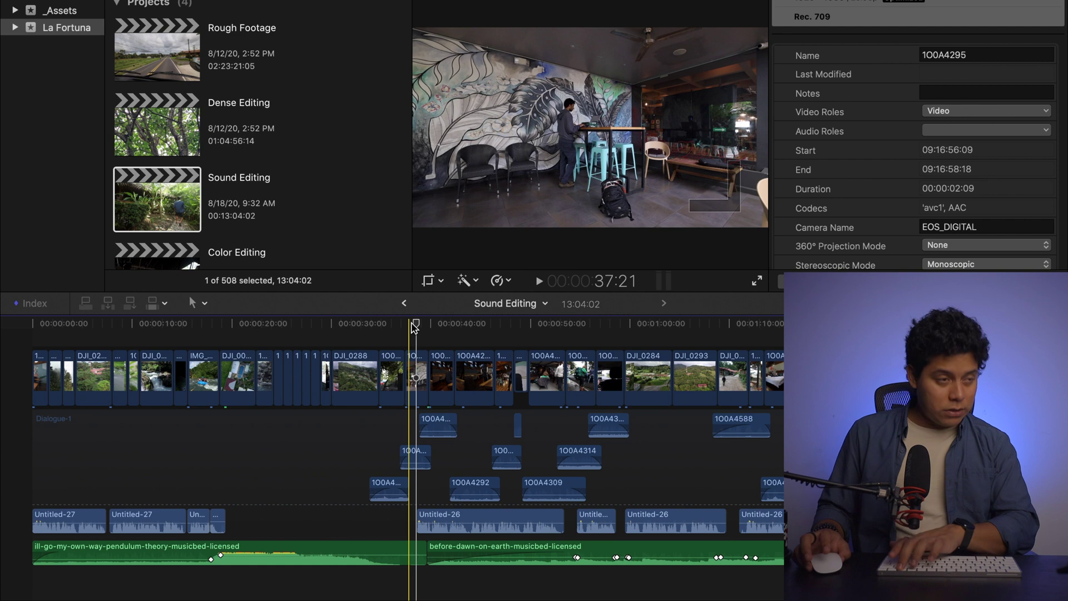
pyautogui.press('XF86AudioRaiseVolume')
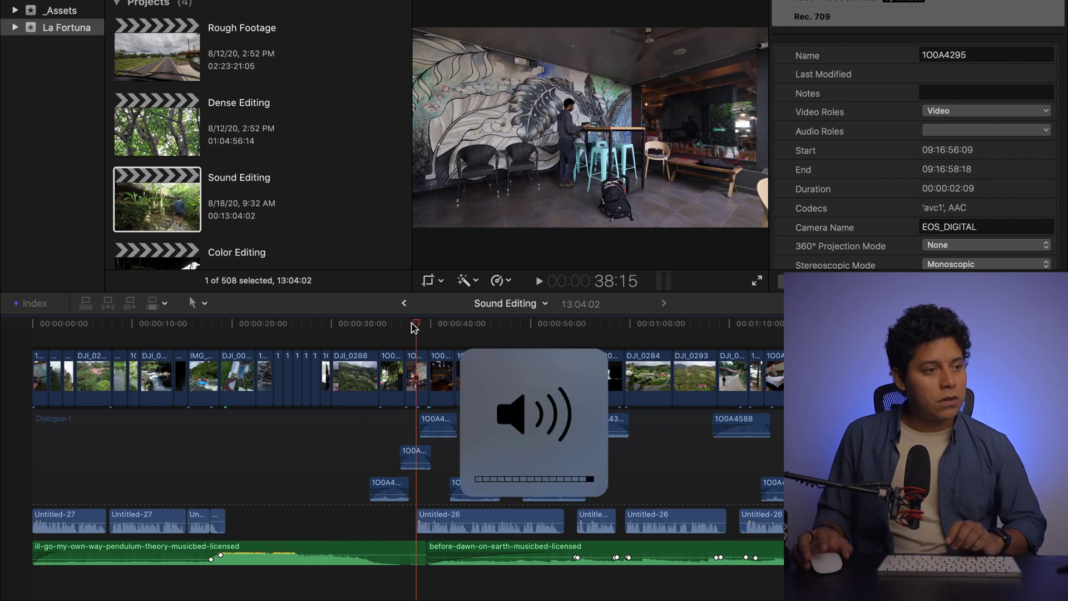
pyautogui.press('space')
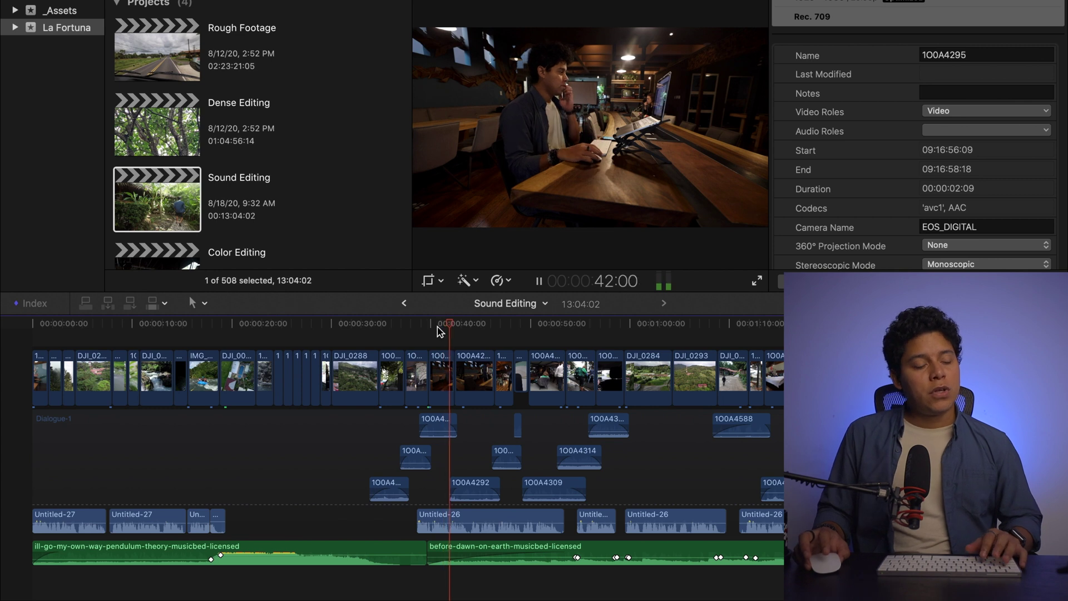
pyautogui.press('space')
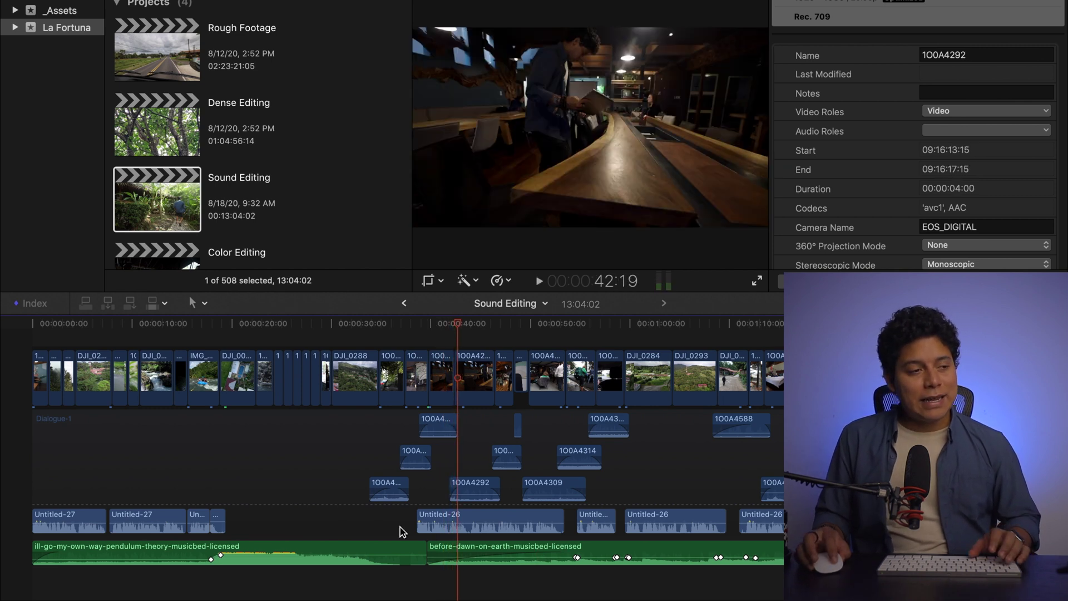
# Audition the section up to 00:00:47:03 with the first Untitled-26 voice-over clip disabled, and re-enable the clip.
pyautogui.moveTo(382, 521); pyautogui.dragTo(577, 527)
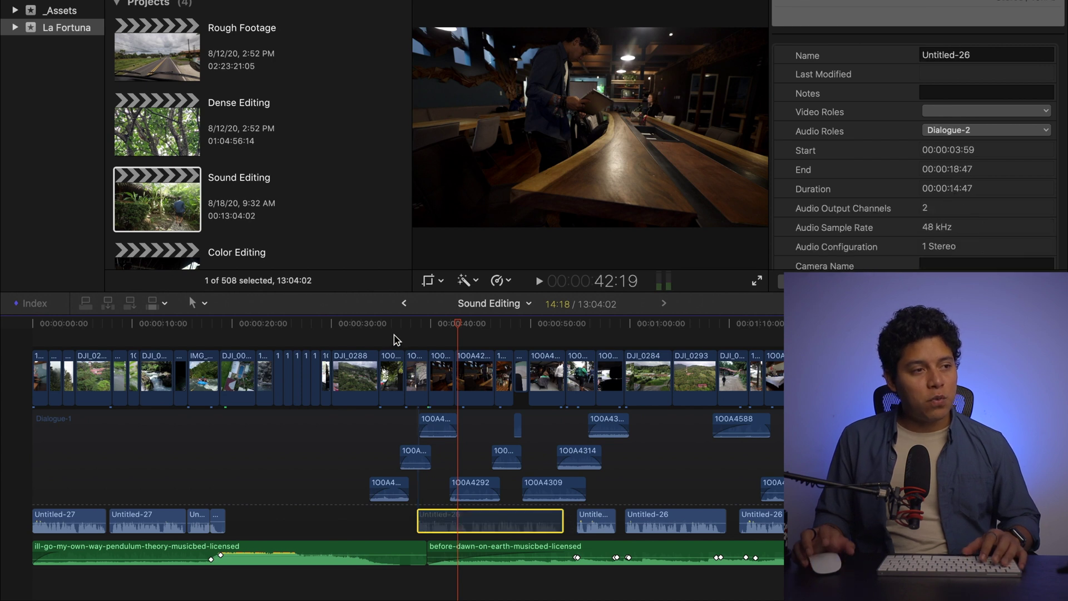
pyautogui.click(400, 337)
pyautogui.press('space')
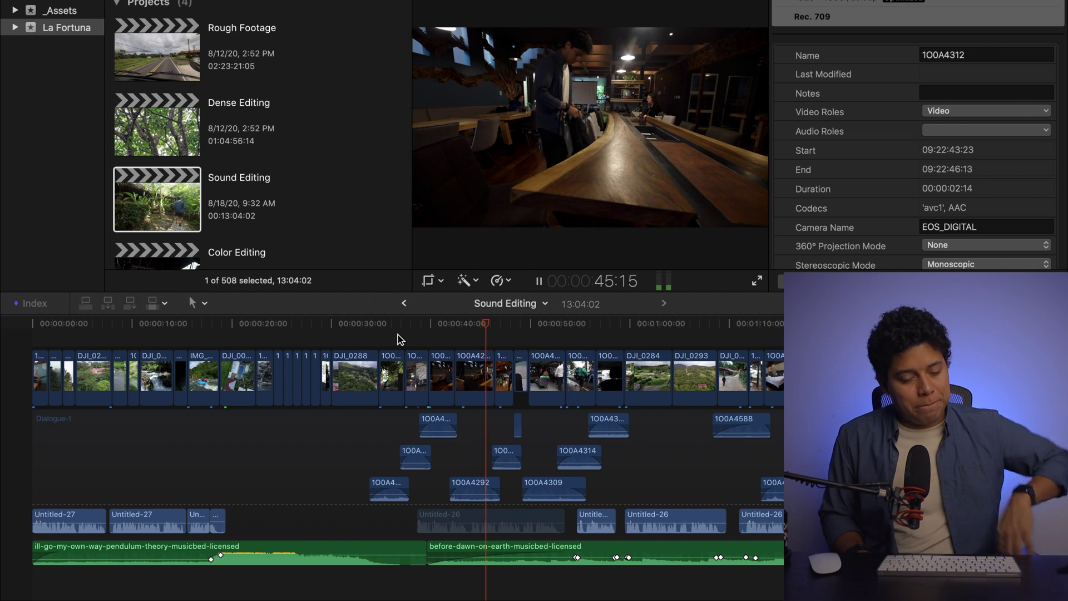
pyautogui.press('space')
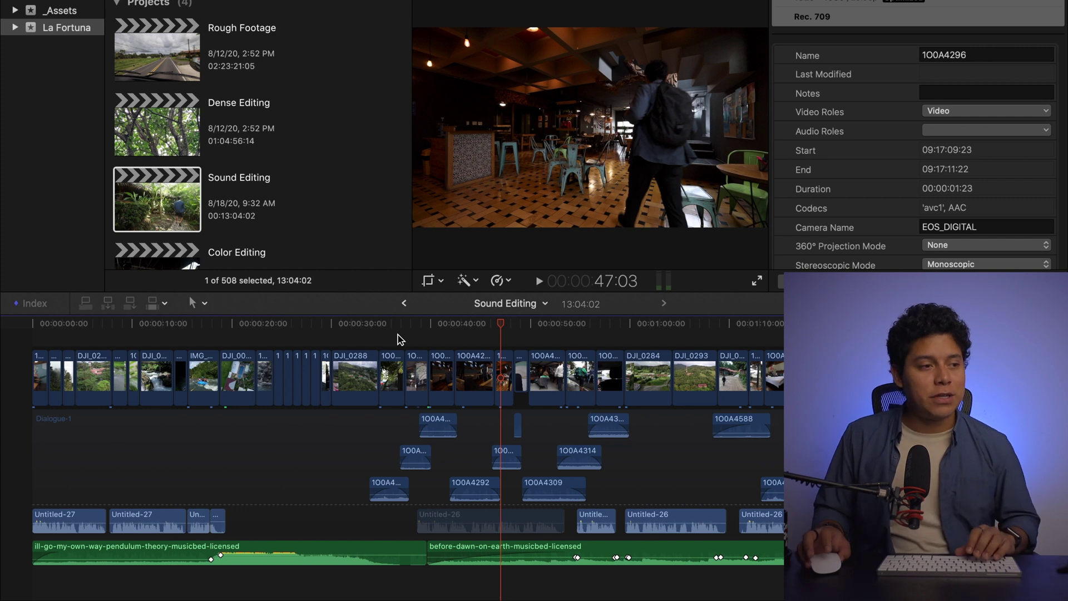
pyautogui.click(500, 530)
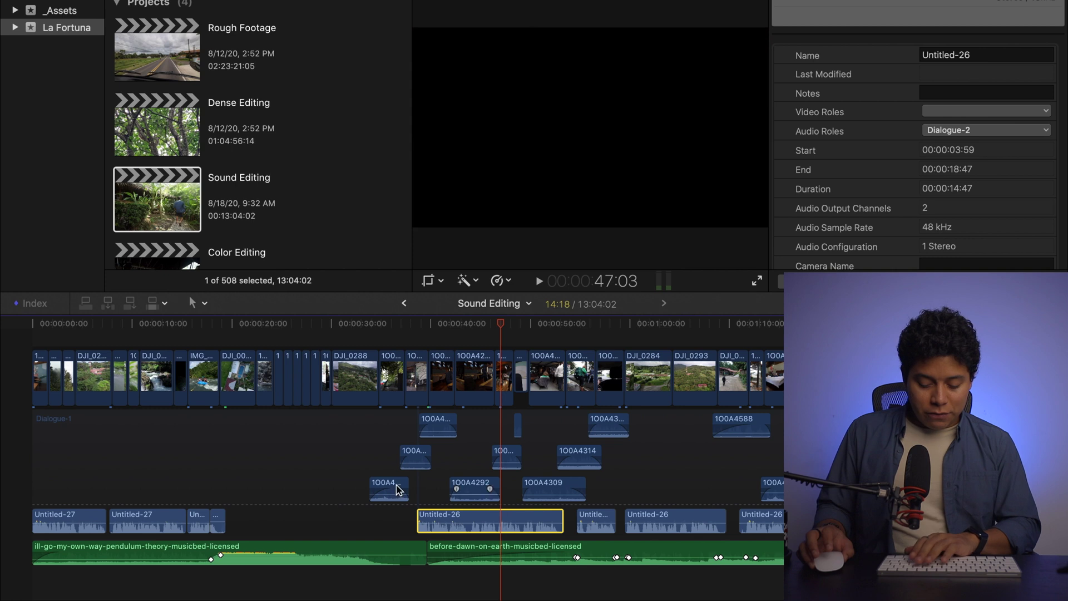
# Mute the sound and return the playhead to the start of the Sound Editing timeline.
pyautogui.press('XF86AudioMute')
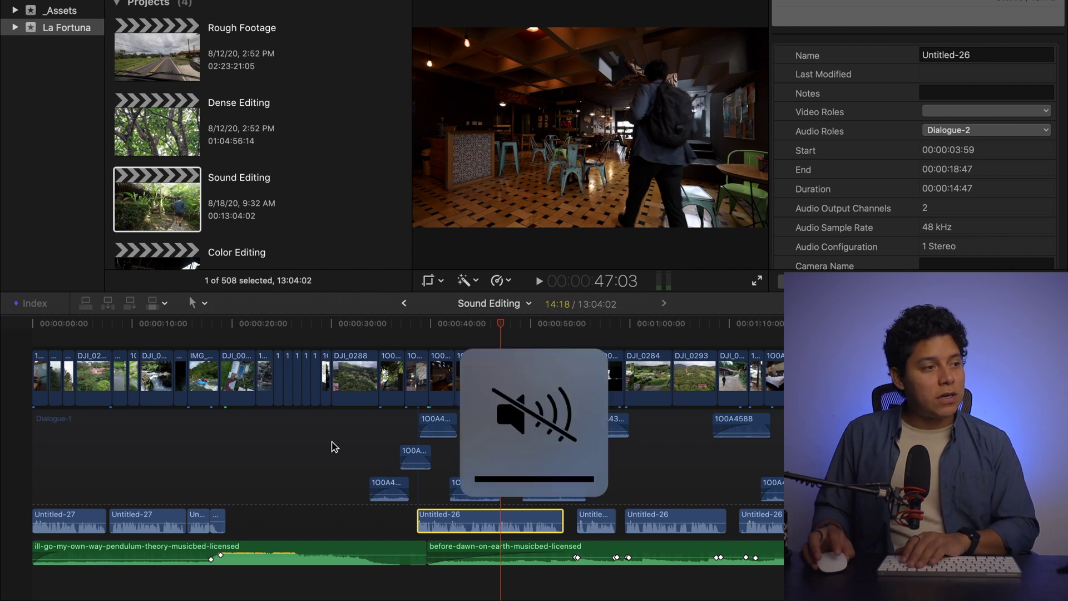
pyautogui.click(32, 344)
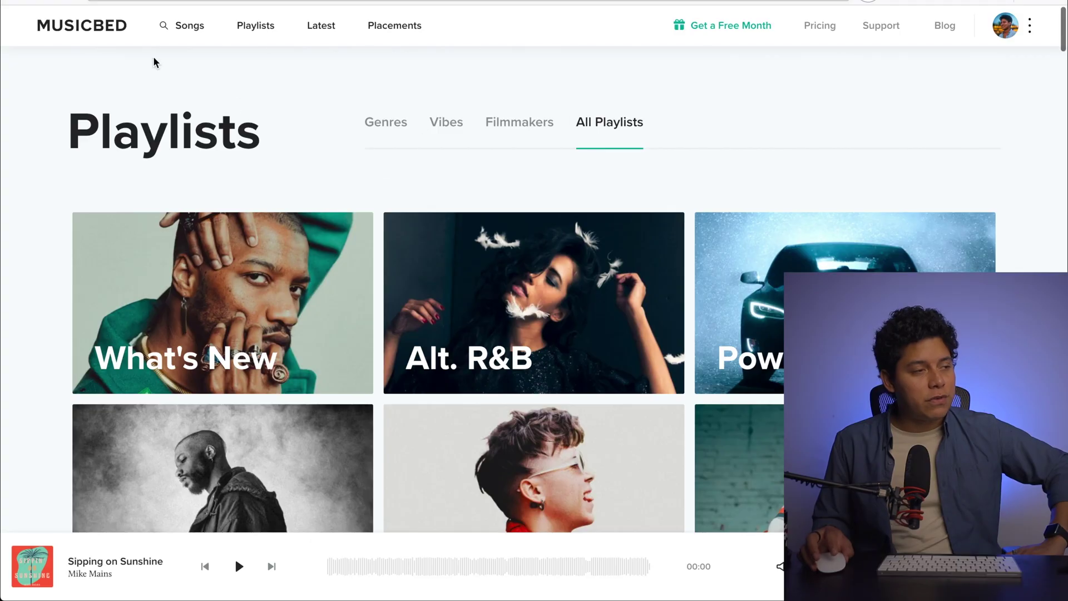
# Switch to the Musicbed website and filter its songs by the Ambient genre.
pyautogui.click(182, 28)
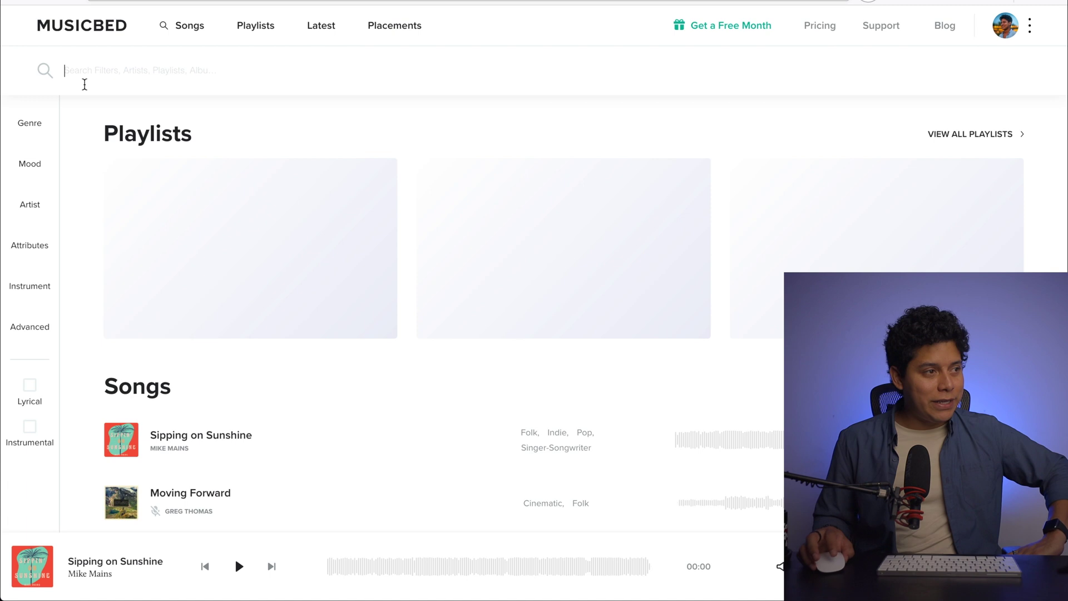
pyautogui.click(18, 127)
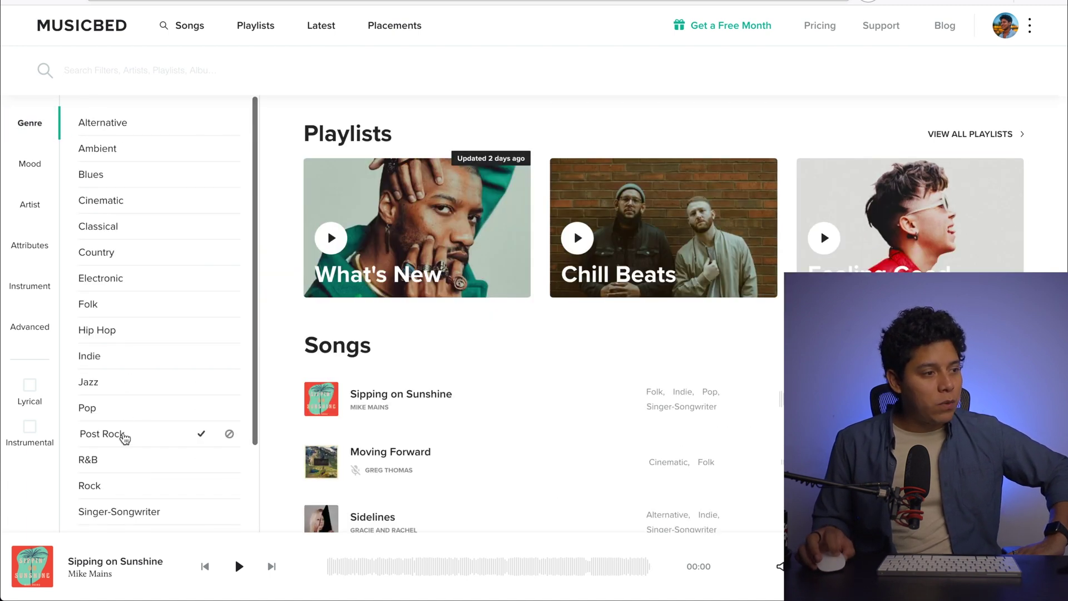
pyautogui.scroll(-3, 119, 435)
pyautogui.scroll(1, 142, 434)
pyautogui.scroll(1, 131, 385)
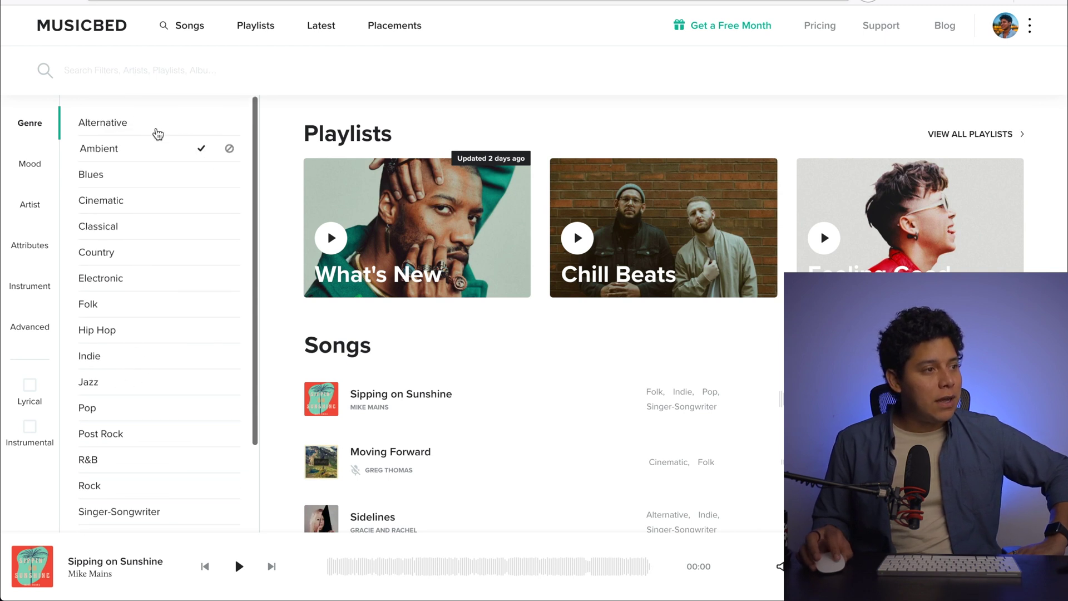
pyautogui.click(202, 149)
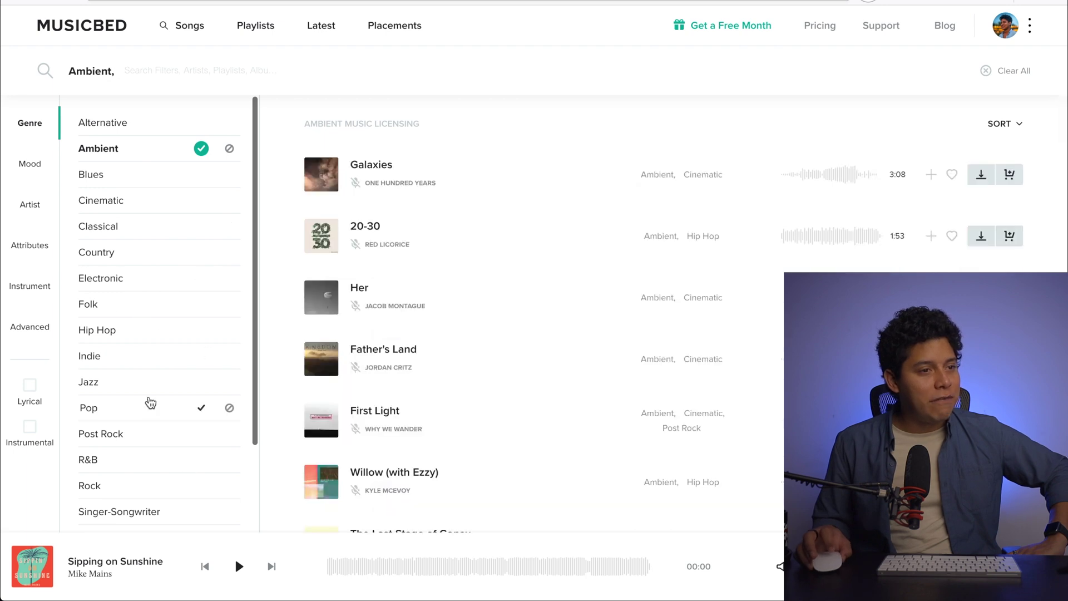
# Browse the Ambient song list and open the advanced Build and Song Length filters.
pyautogui.scroll(-1, 148, 404)
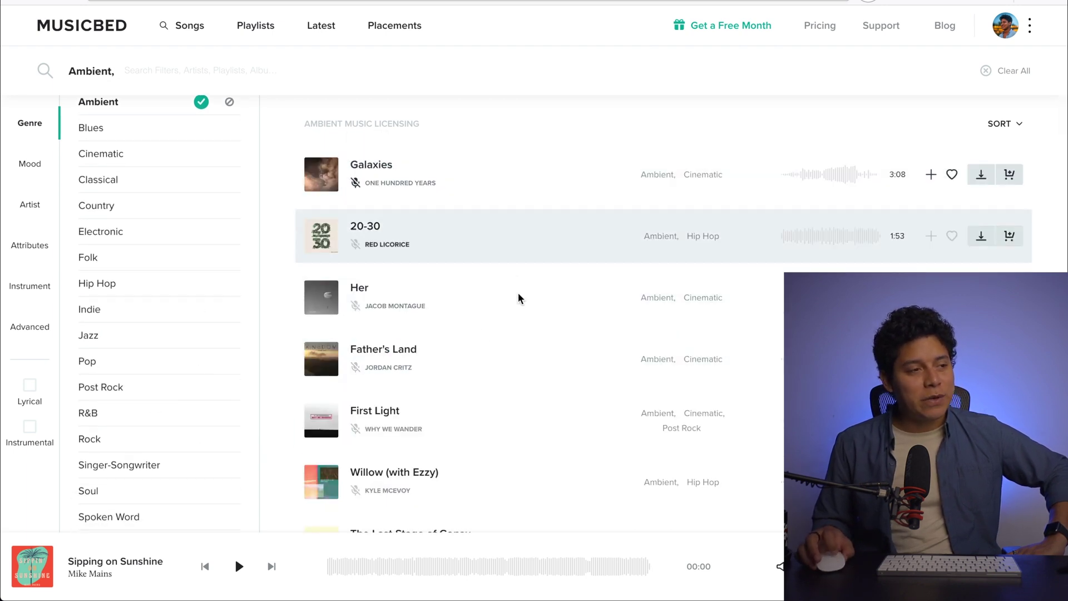
pyautogui.scroll(-1, 483, 334)
pyautogui.scroll(-4, 483, 333)
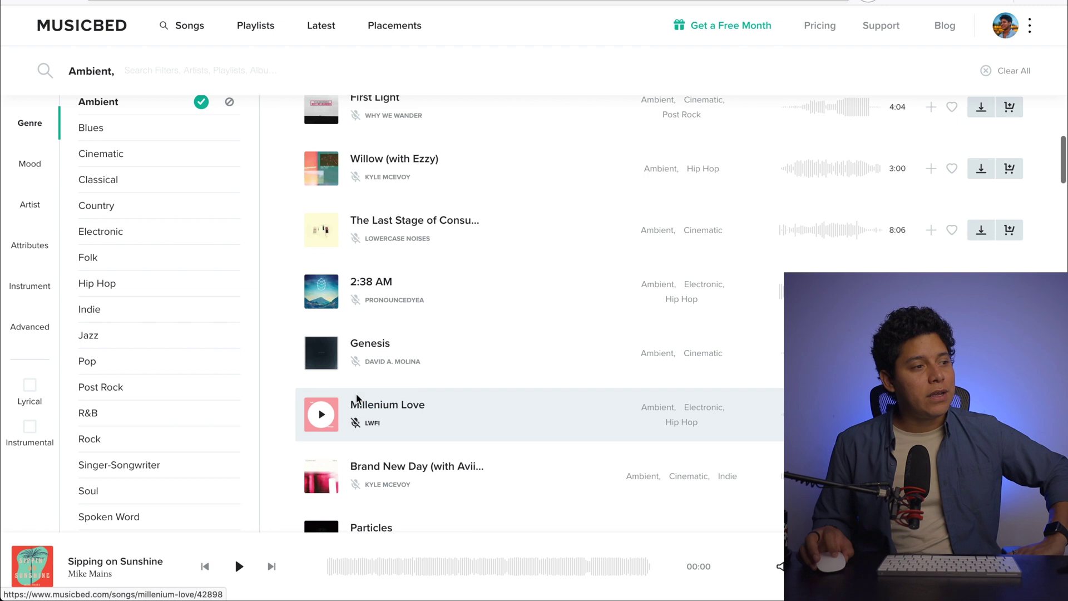
pyautogui.scroll(1, 345, 401)
pyautogui.scroll(4, 423, 312)
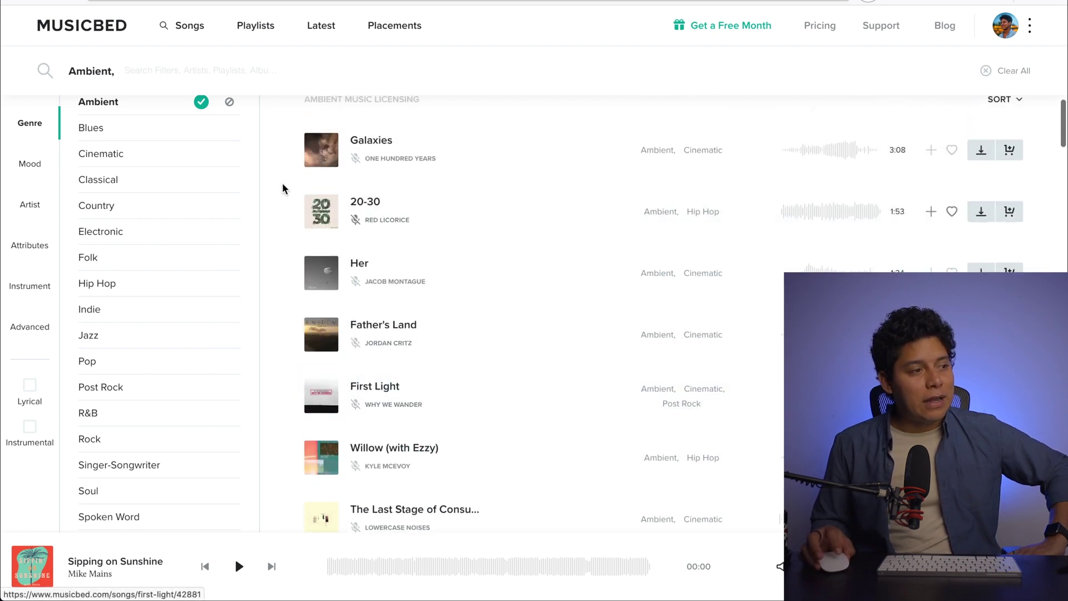
pyautogui.click(25, 328)
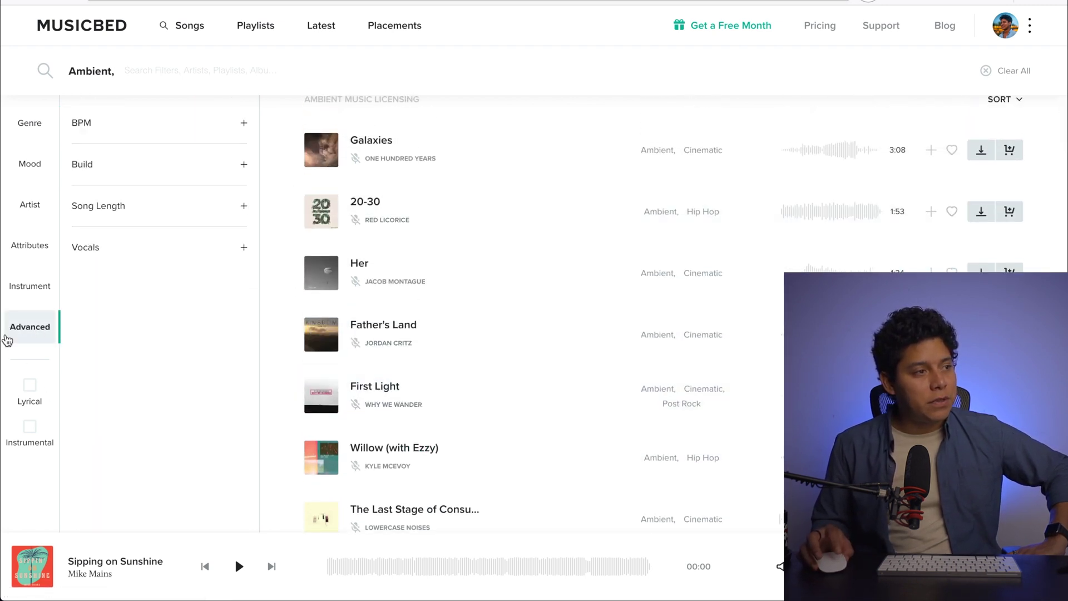
pyautogui.click(211, 169)
pyautogui.click(210, 204)
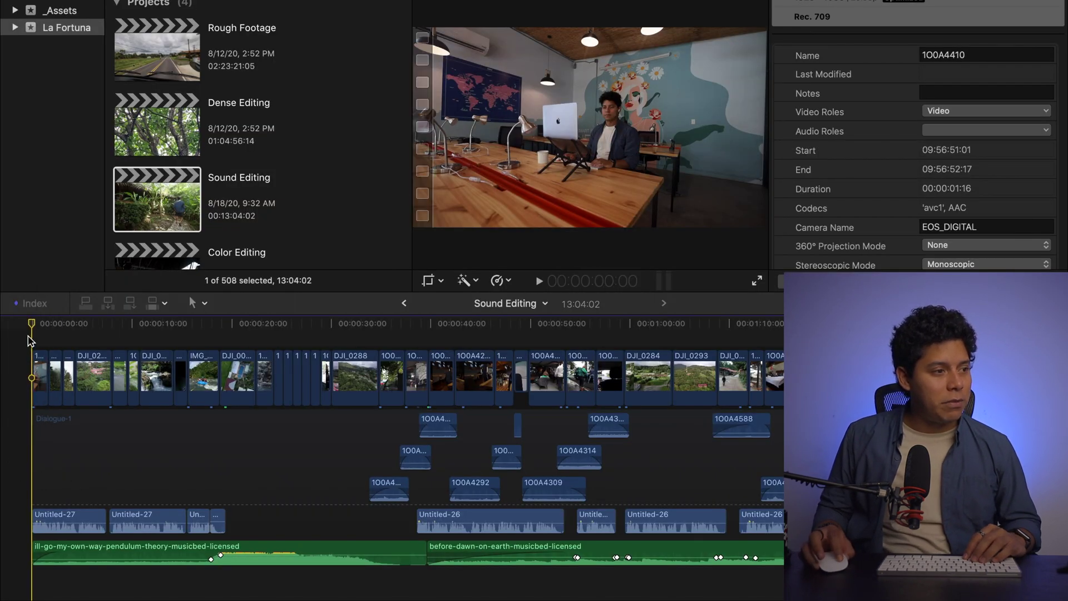
# Switch back to Final Cut Pro and play the opening of the Sound Editing timeline with the sound turned up.
pyautogui.moveTo(40, 331); pyautogui.dragTo(102, 341)
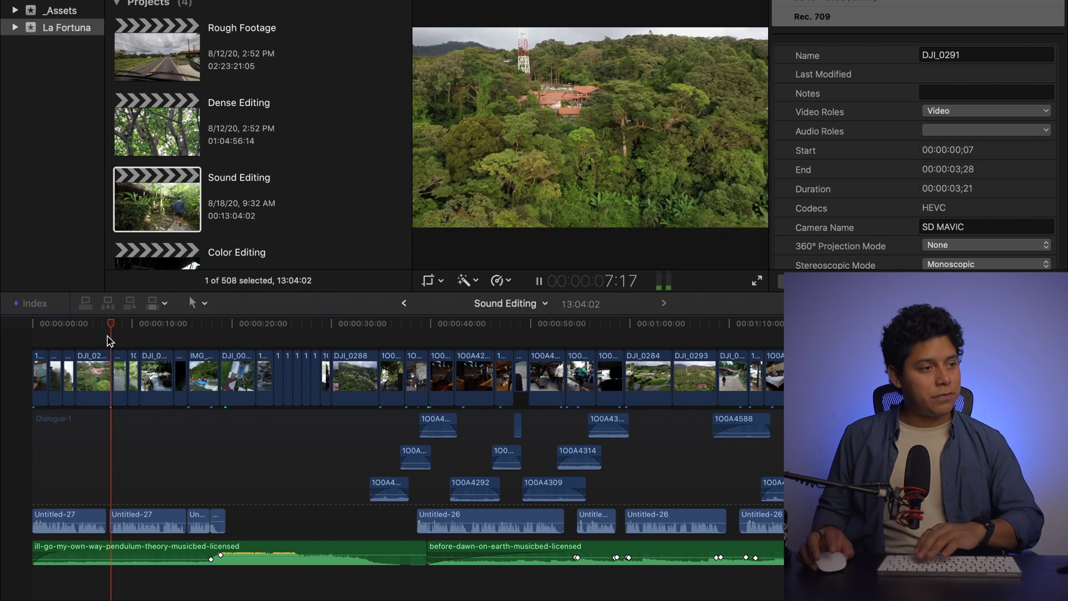
pyautogui.press('XF86AudioRaiseVolume')
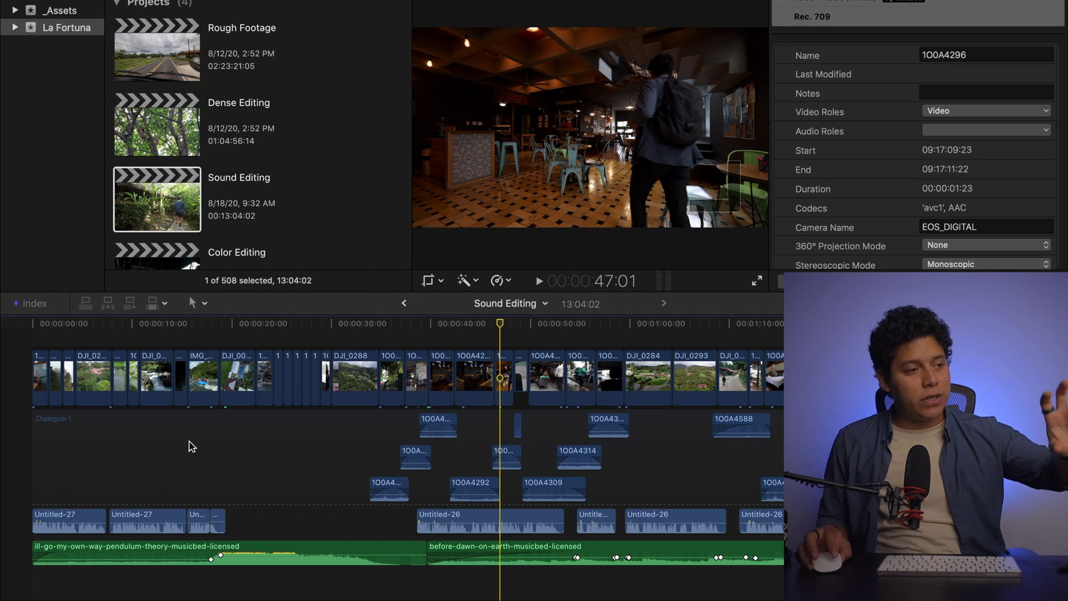
# Mark out the Dialogue-1 ambient clips, select the four Untitled-27 voice-over clips, and clear the selection.
pyautogui.moveTo(366, 427); pyautogui.dragTo(442, 487)
pyautogui.click(279, 421)
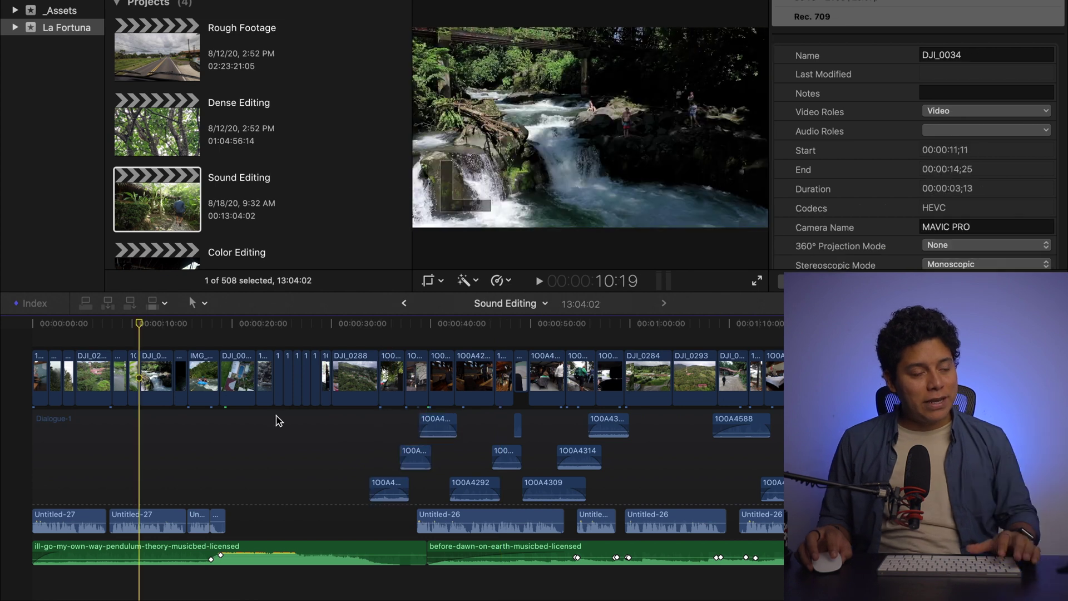
pyautogui.moveTo(271, 409); pyautogui.dragTo(641, 519)
pyautogui.click(313, 497)
pyautogui.moveTo(272, 518); pyautogui.dragTo(33, 520)
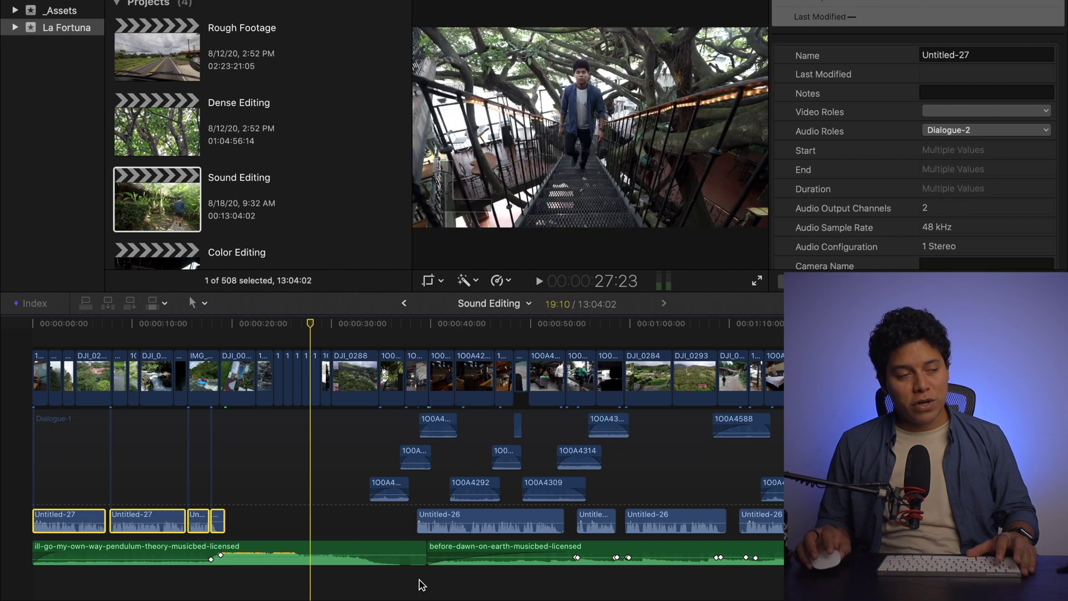
pyautogui.click(392, 593)
# Trim the start of the 100A4295 audio and the end of the 100A4312 audio to the cut between their video clips.
pyautogui.press('super+equal')
pyautogui.press('super+equal')
pyautogui.press('super+equal')
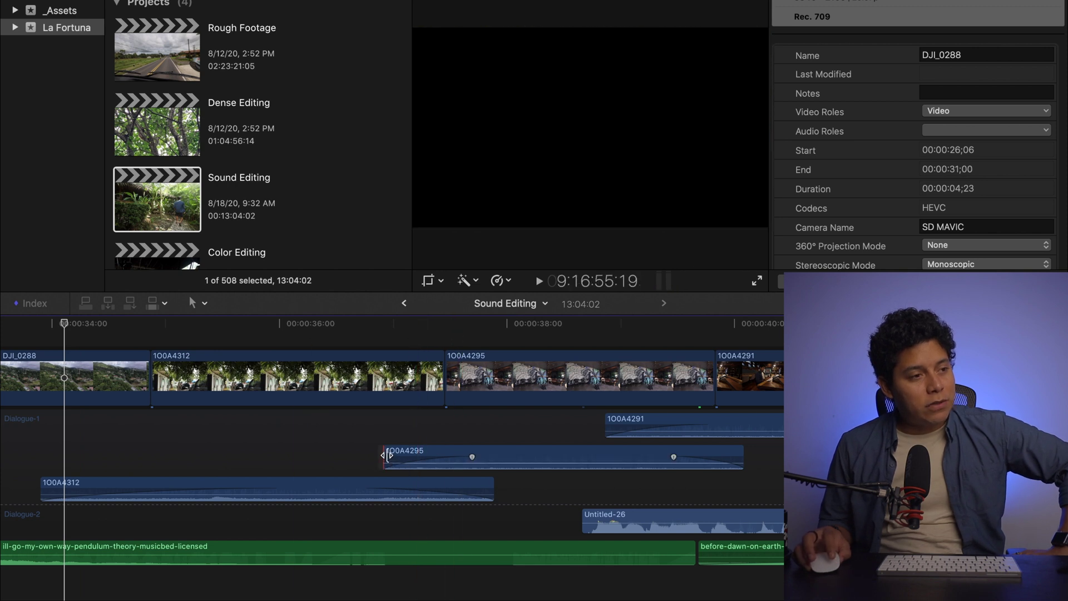
pyautogui.click(508, 460)
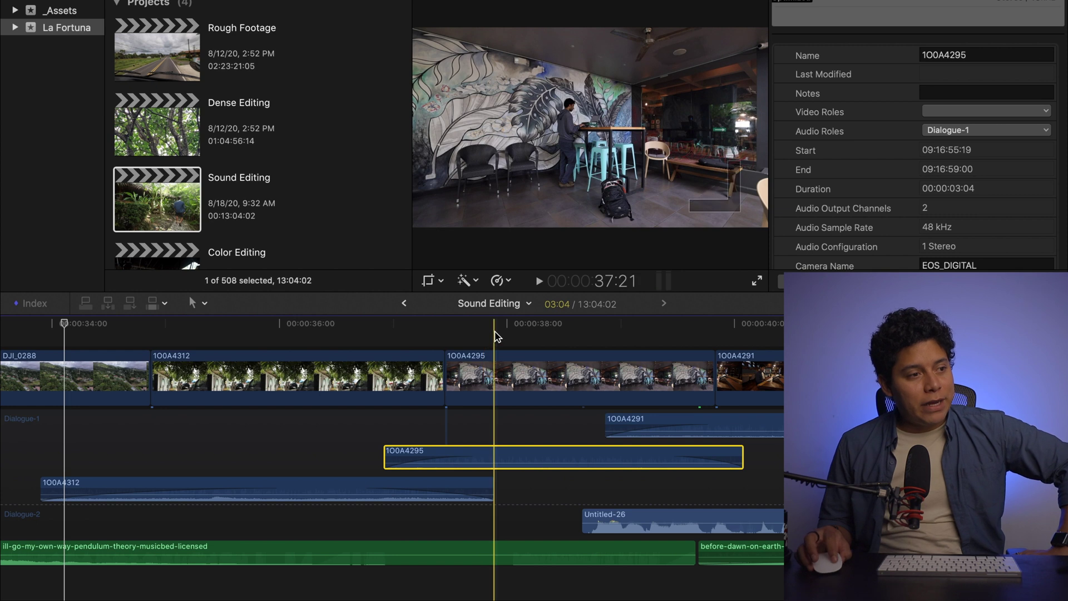
pyautogui.moveTo(386, 452); pyautogui.dragTo(446, 450)
pyautogui.moveTo(492, 485); pyautogui.dragTo(443, 488)
pyautogui.moveTo(294, 496); pyautogui.dragTo(323, 428)
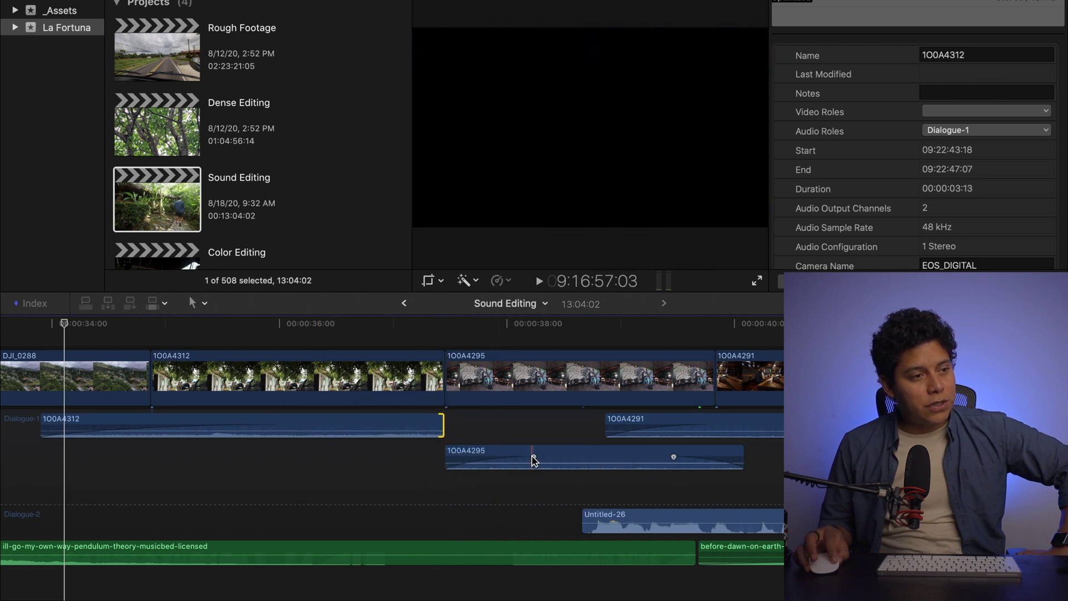
# Remove the fade-in from the 100A4295 audio and extend the end of the 100A4312 audio by 10 frames past the cut.
pyautogui.moveTo(534, 458); pyautogui.dragTo(447, 457)
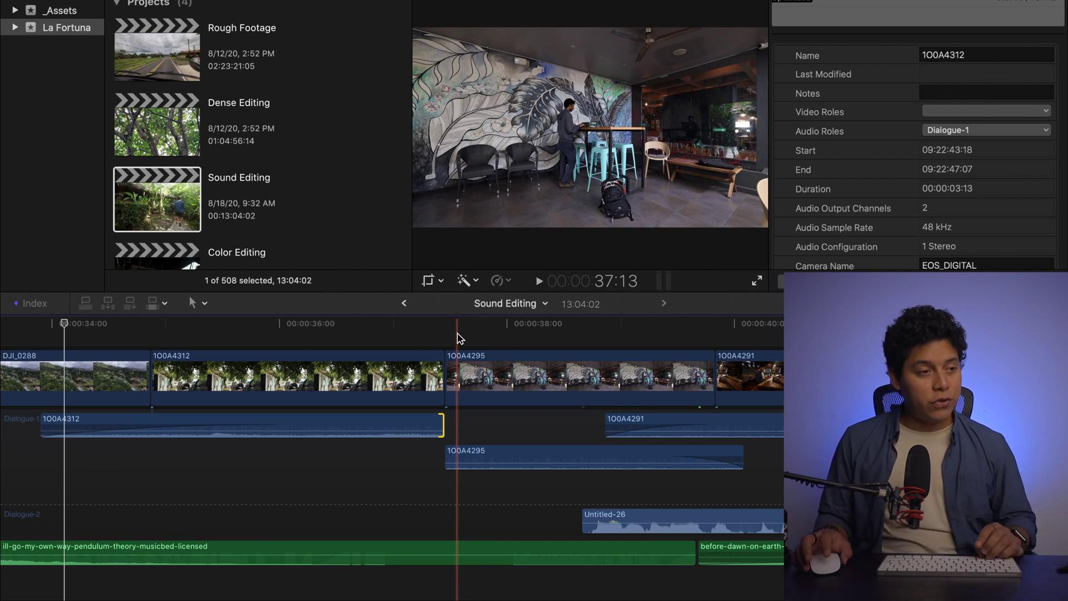
pyautogui.hotkey('shift', '.')
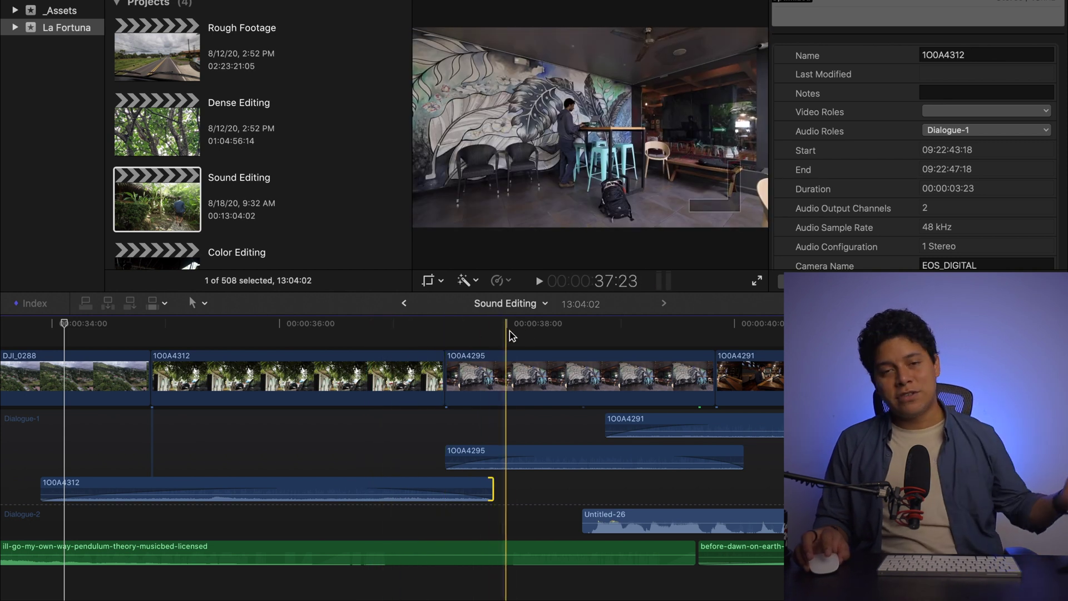
# Examine the overlapping ambient clips, voice-over clips and music volume keyframes between about 00:00:40 and 00:01:00.
pyautogui.hscroll(5, 401, 334)
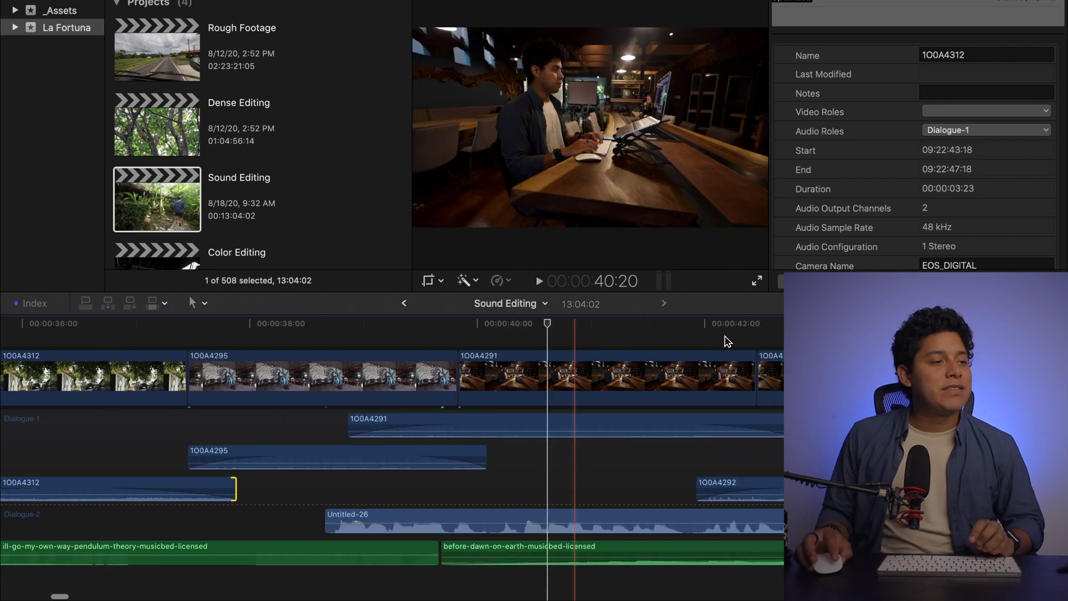
pyautogui.hscroll(6, 413, 346)
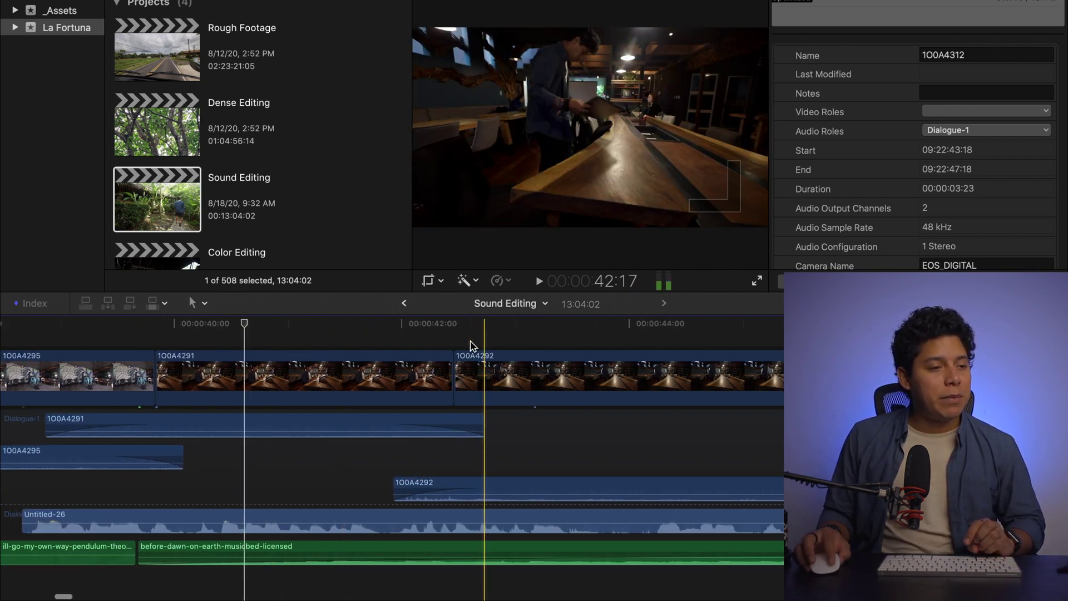
pyautogui.hscroll(8, 640, 351)
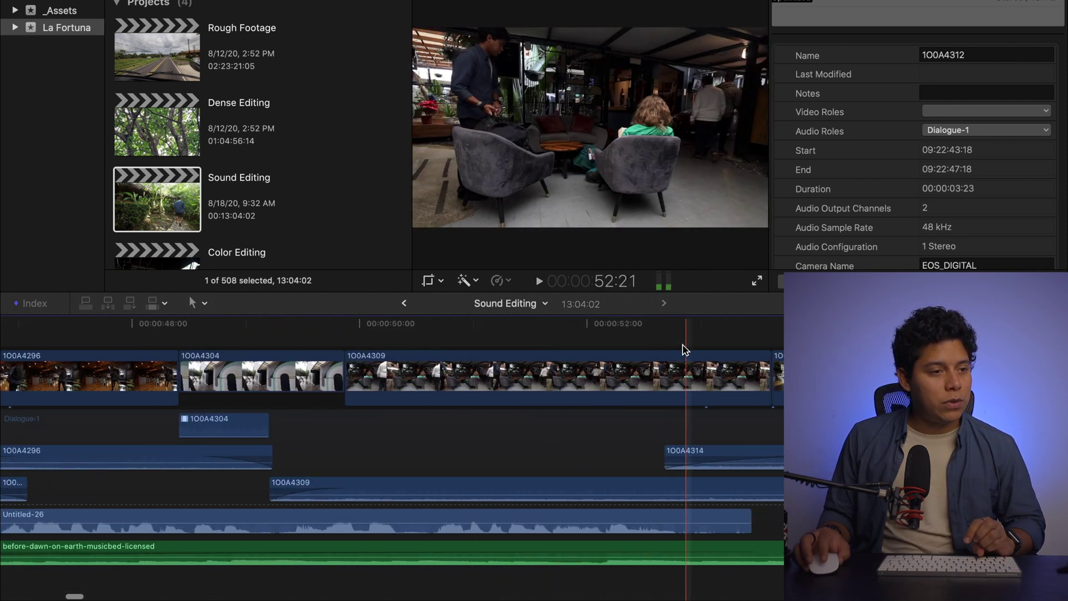
pyautogui.keyDown('alt'); pyautogui.click(630, 558); pyautogui.keyUp('alt')
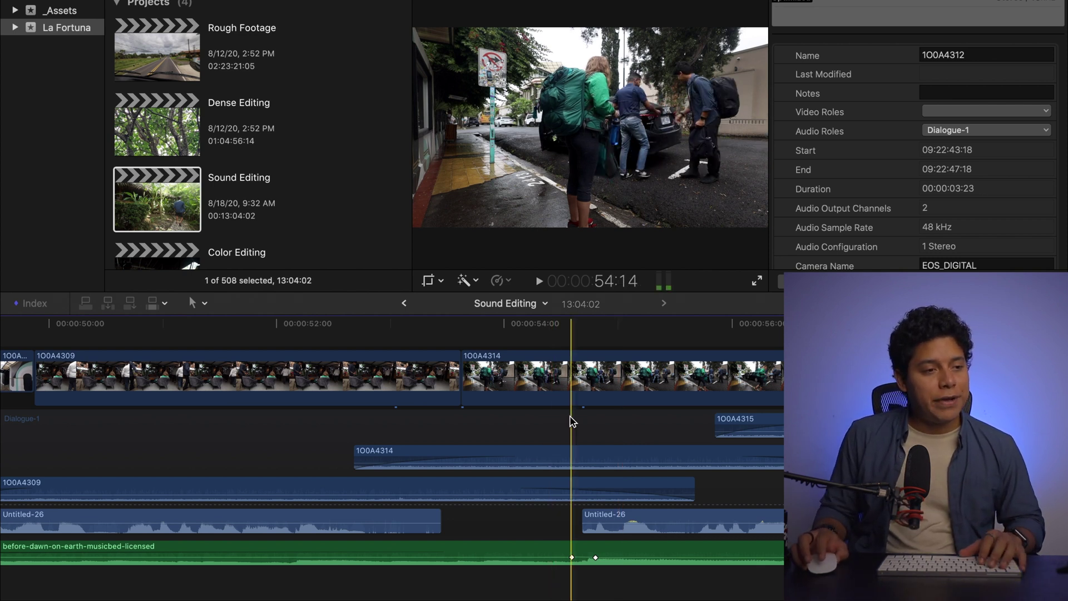
pyautogui.hscroll(5, 724, 501)
pyautogui.press('z')
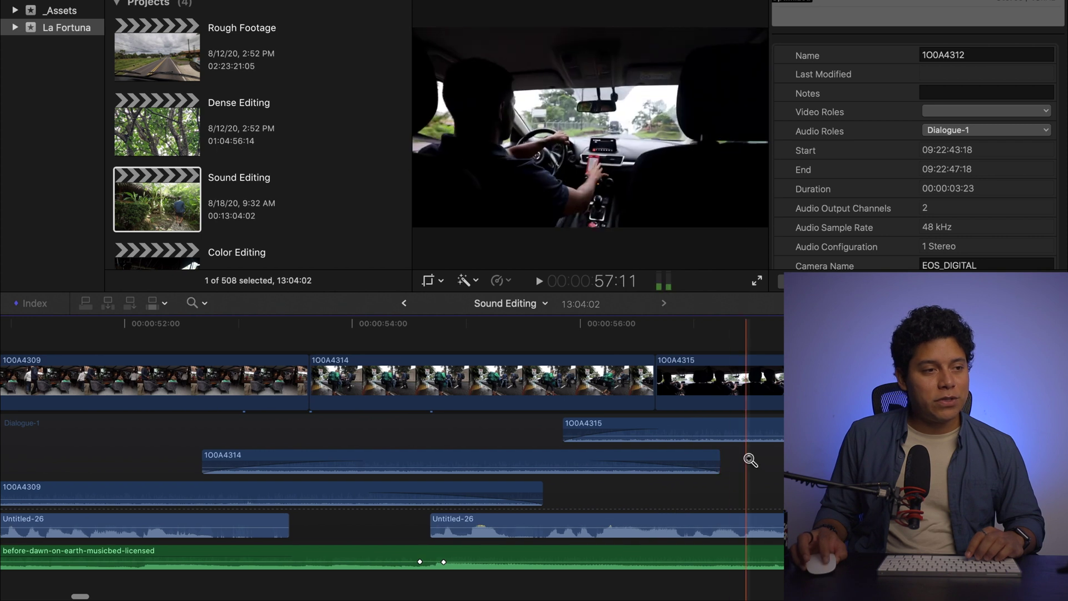
pyautogui.keyDown('alt'); pyautogui.click(755, 460); pyautogui.keyUp('alt')
pyautogui.keyDown('alt'); pyautogui.click(758, 462); pyautogui.keyUp('alt')
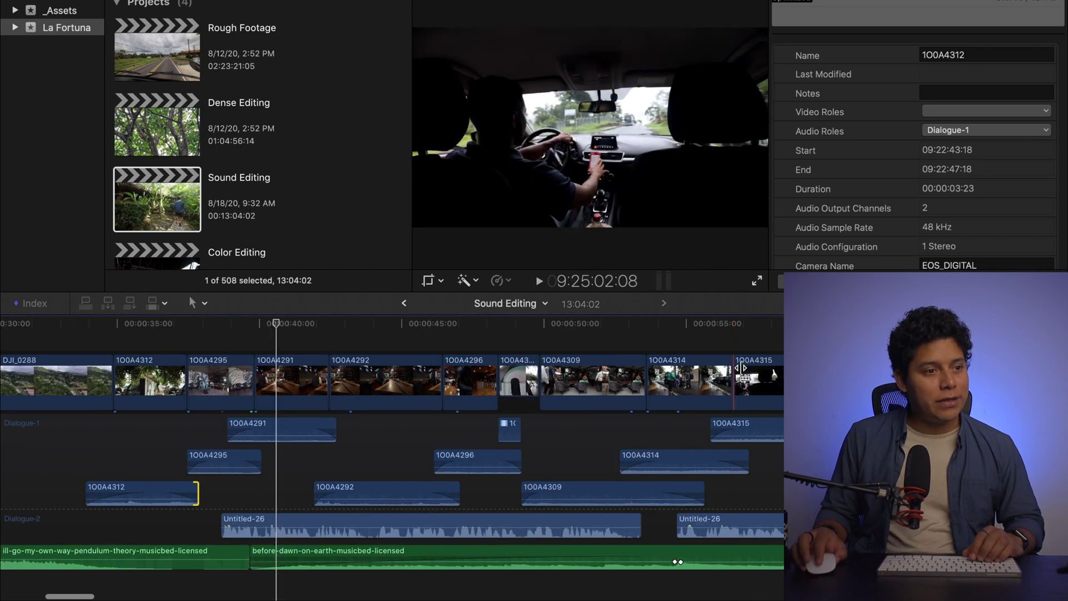
pyautogui.press('a')
pyautogui.hscroll(4, 759, 484)
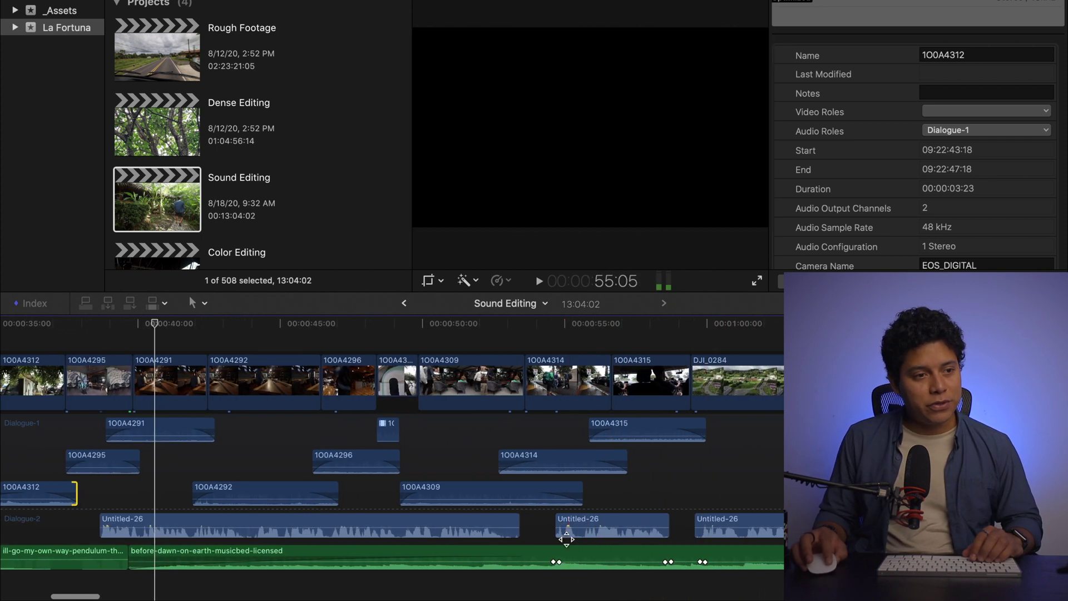
# Show the audio meters in the workspace.
pyautogui.hscroll(5, 695, 501)
pyautogui.hscroll(8, 734, 497)
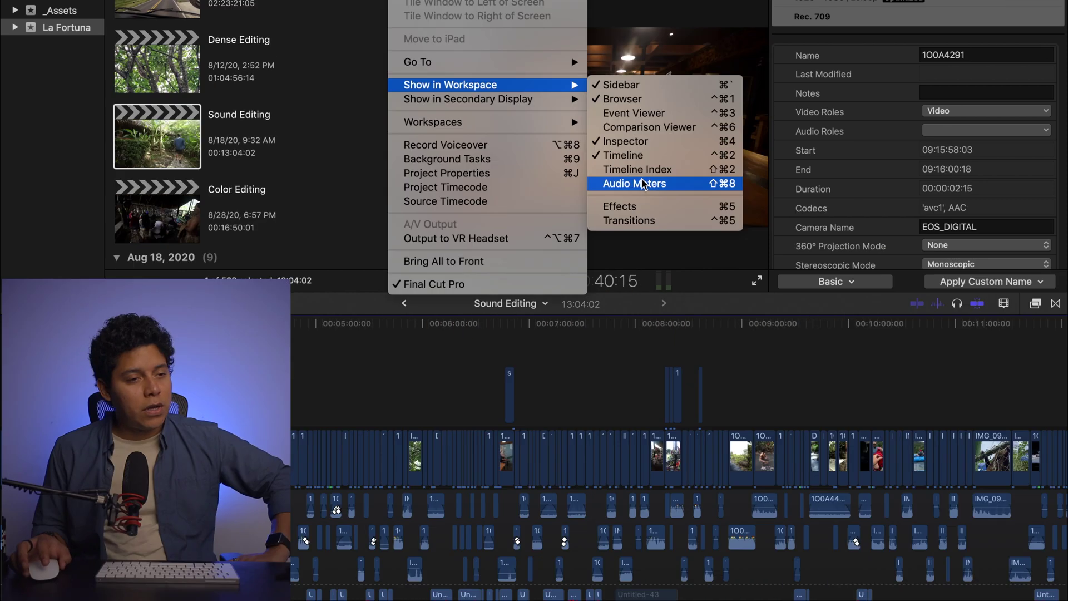
pyautogui.click(651, 179)
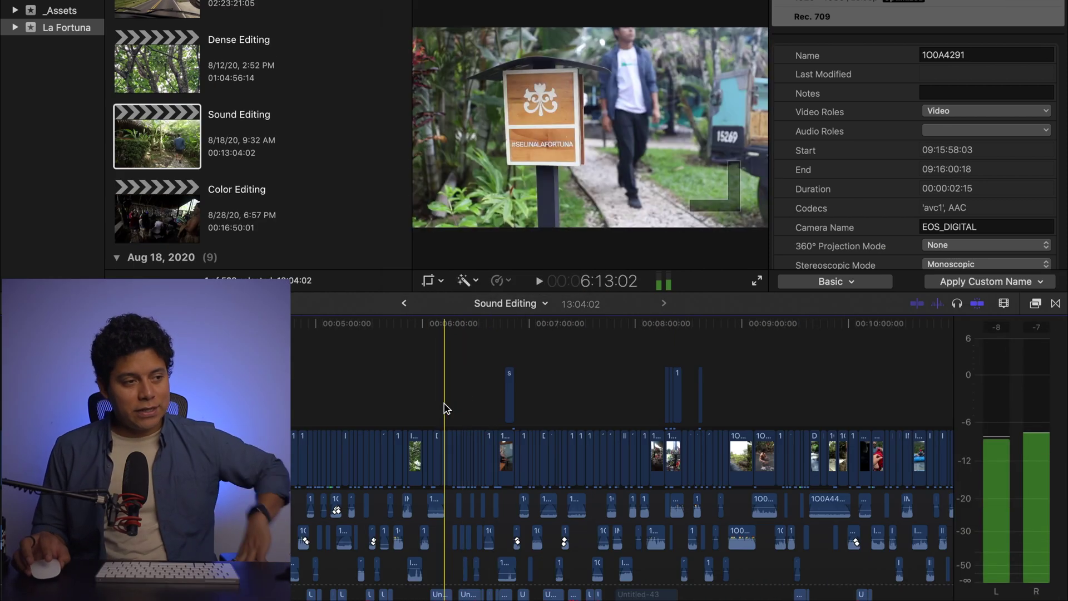
# Play and skim the section from about 00:06:00 to 00:06:26, checking its sound levels and music volume keyframes.
pyautogui.press('z')
pyautogui.moveTo(406, 370); pyautogui.dragTo(508, 539)
pyautogui.press('space')
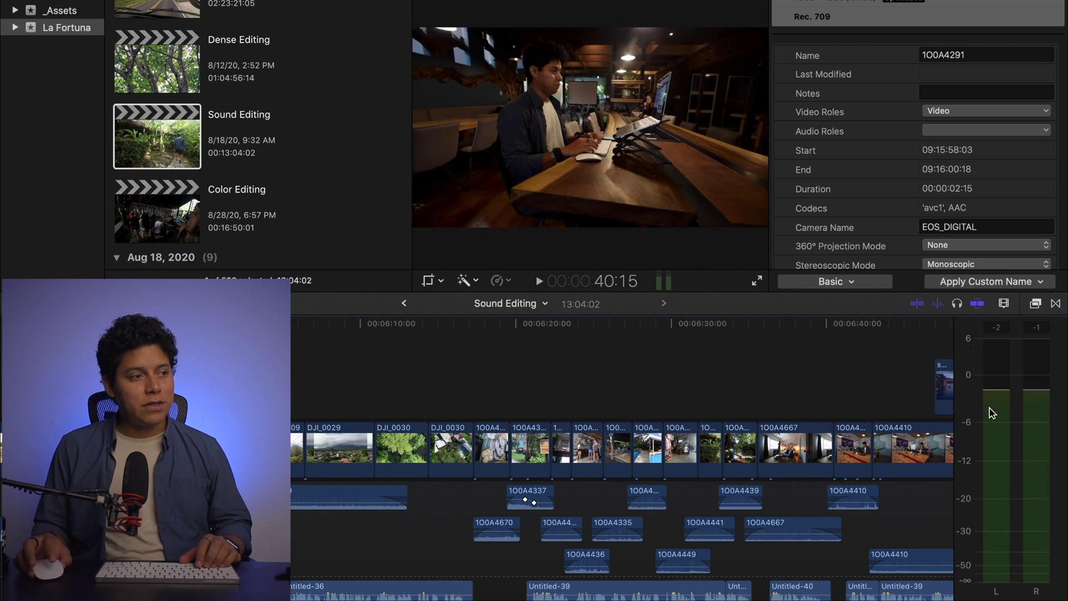
pyautogui.press('space')
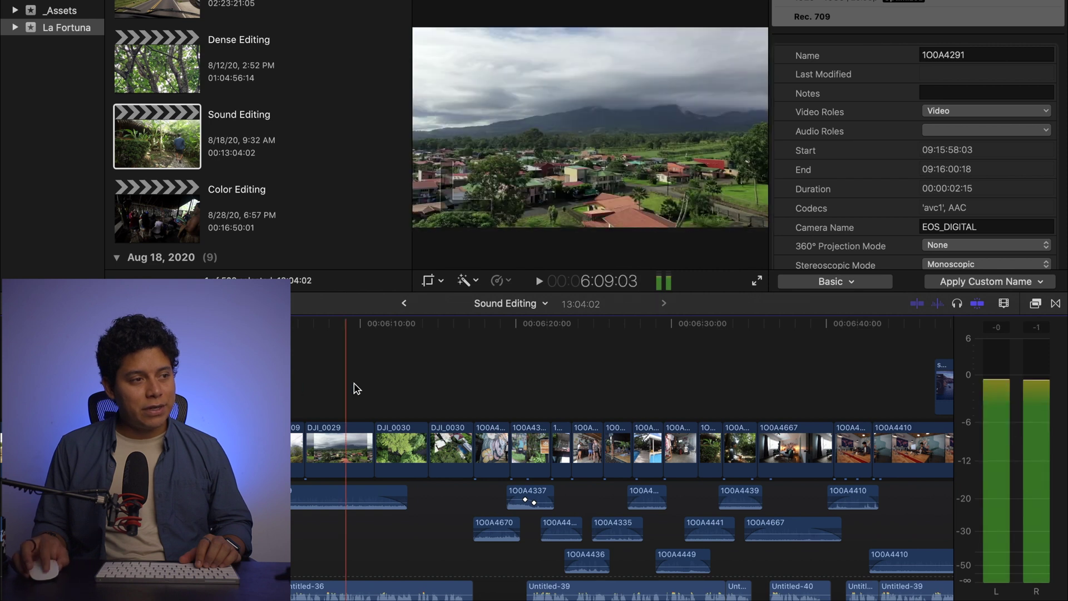
pyautogui.hscroll(-5, 485, 406)
pyautogui.scroll(-3, 390, 445)
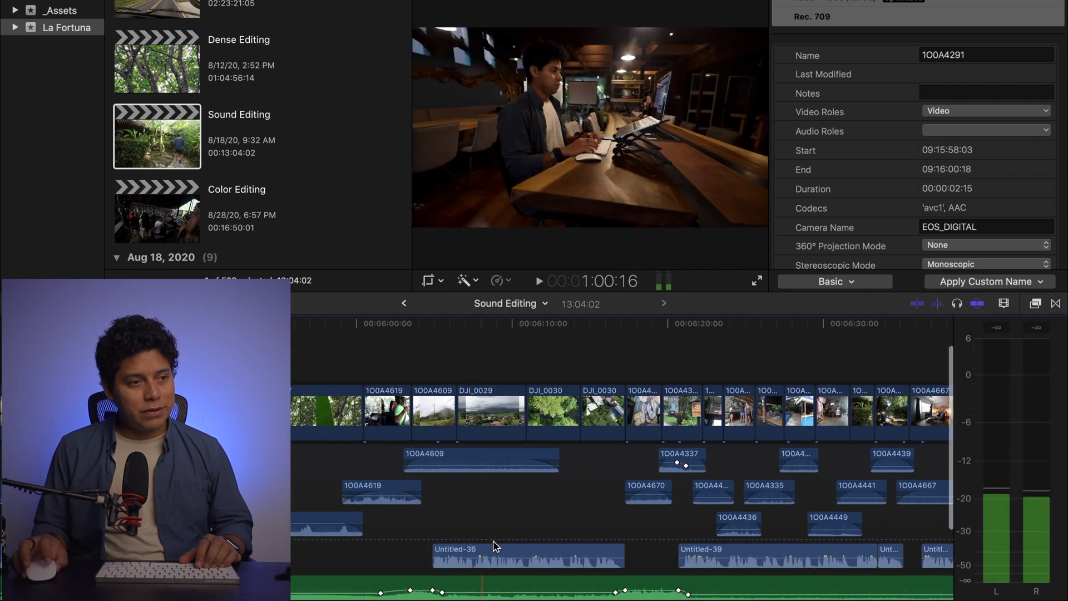
pyautogui.press('s')
pyautogui.moveTo(386, 353); pyautogui.dragTo(757, 344)
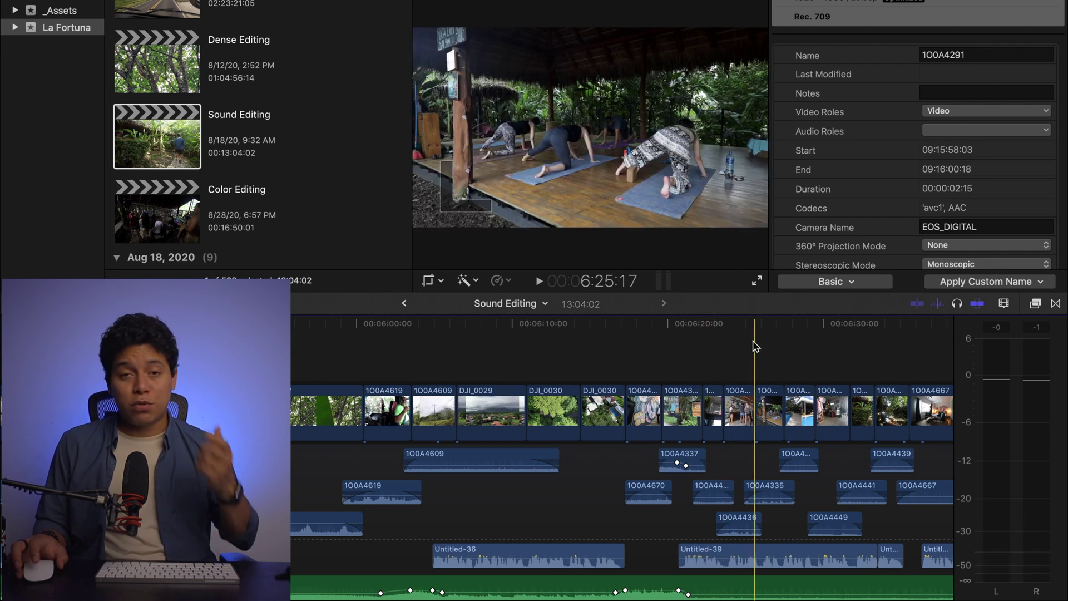
pyautogui.moveTo(755, 346); pyautogui.dragTo(566, 351)
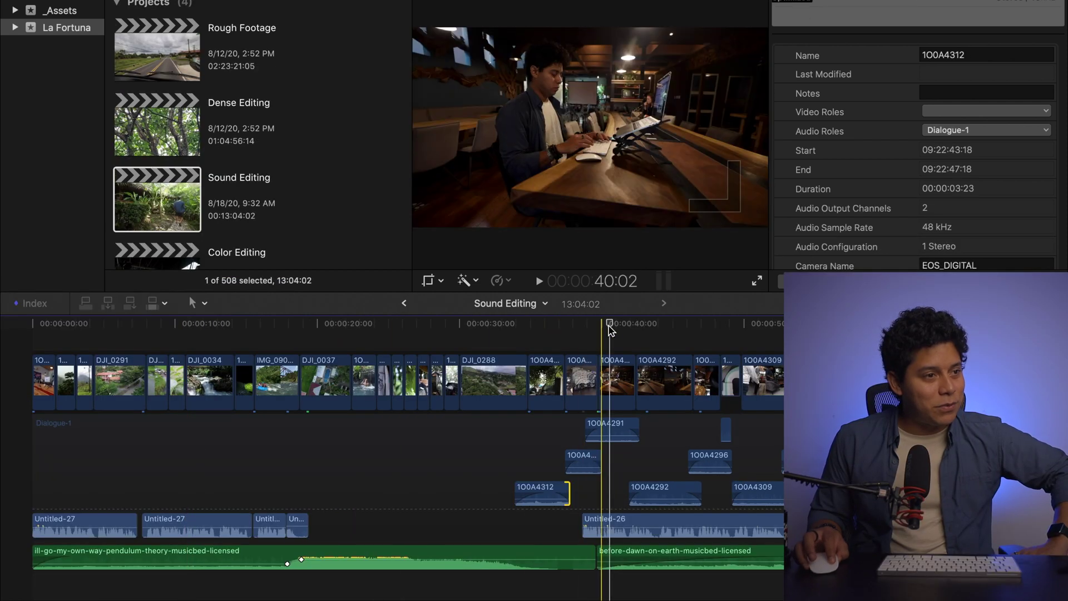
# Mark out the opening clips up to about 00:00:40 and examine the layered ambient, voice-over and music audio to about 00:04:36.
pyautogui.moveTo(591, 328); pyautogui.dragTo(22, 464)
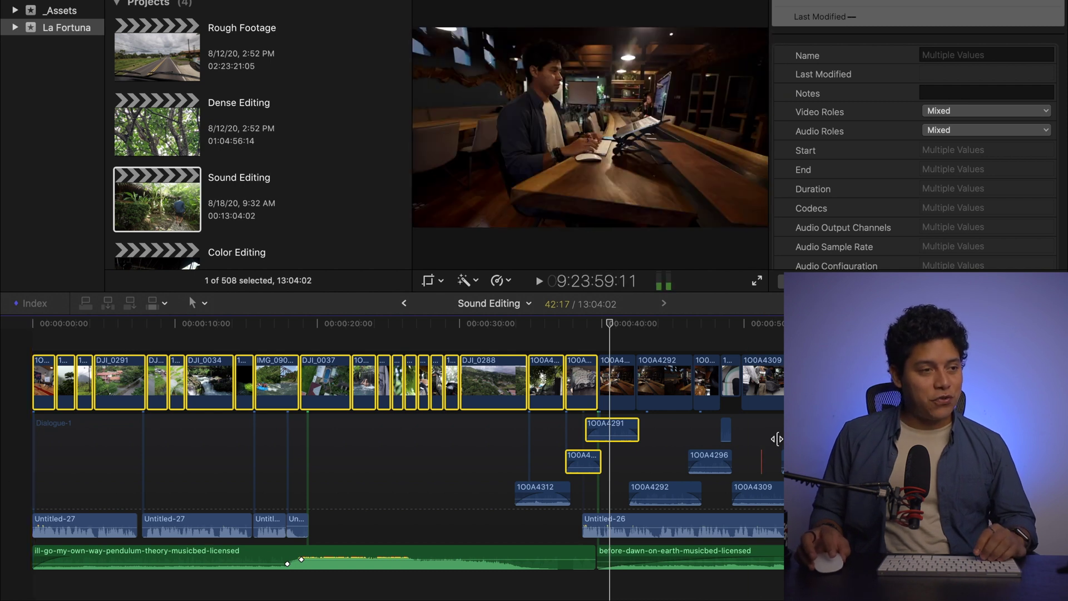
pyautogui.press('z')
pyautogui.keyDown('alt'); pyautogui.click(710, 425); pyautogui.keyUp('alt')
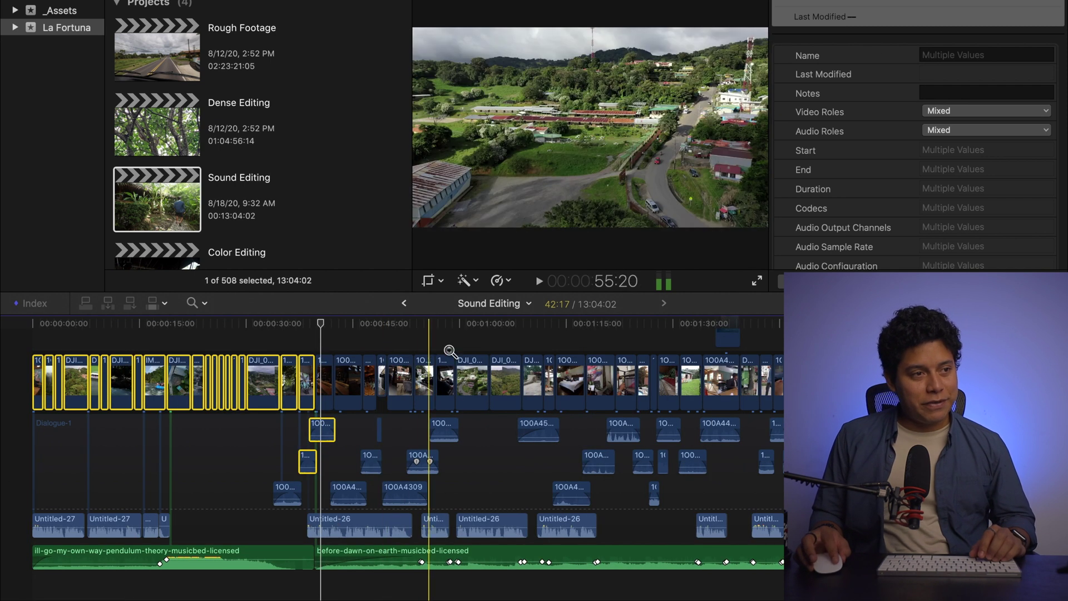
pyautogui.press('a')
pyautogui.hscroll(5, 598, 339)
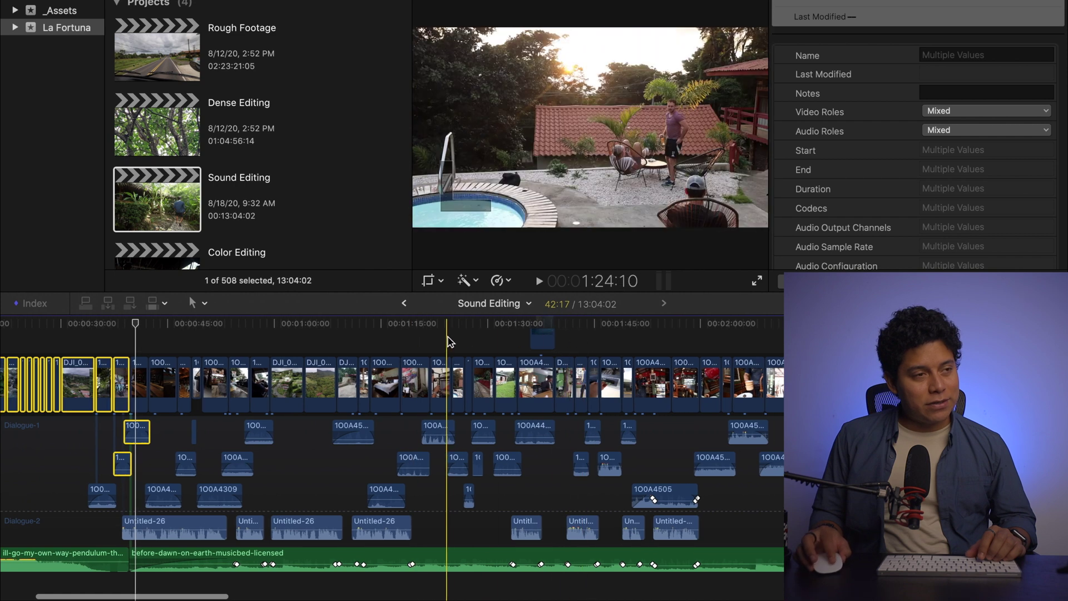
pyautogui.hscroll(15, 600, 340)
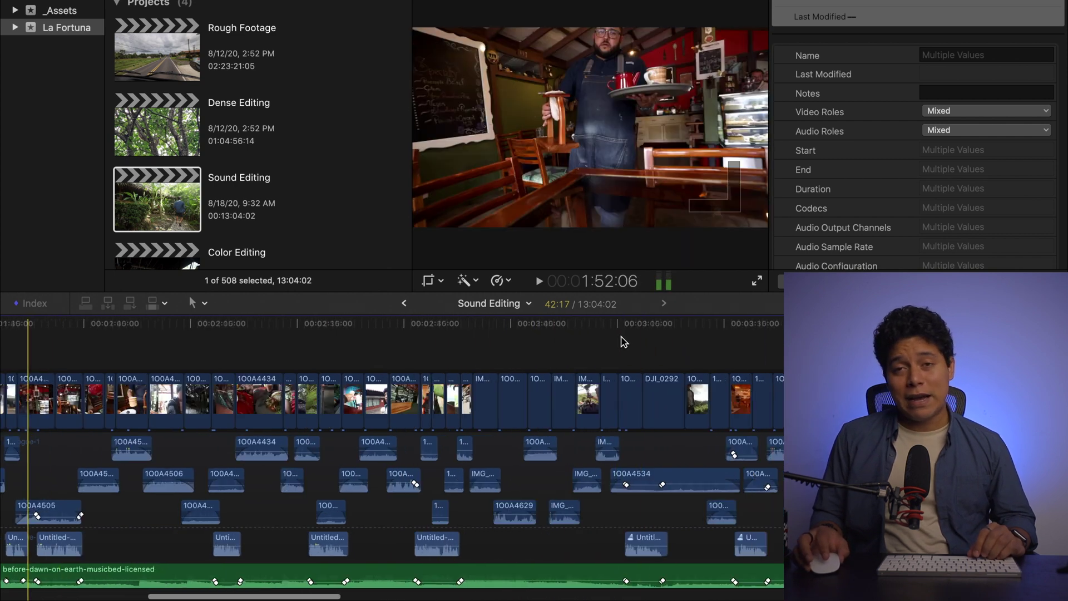
pyautogui.hscroll(6, 701, 346)
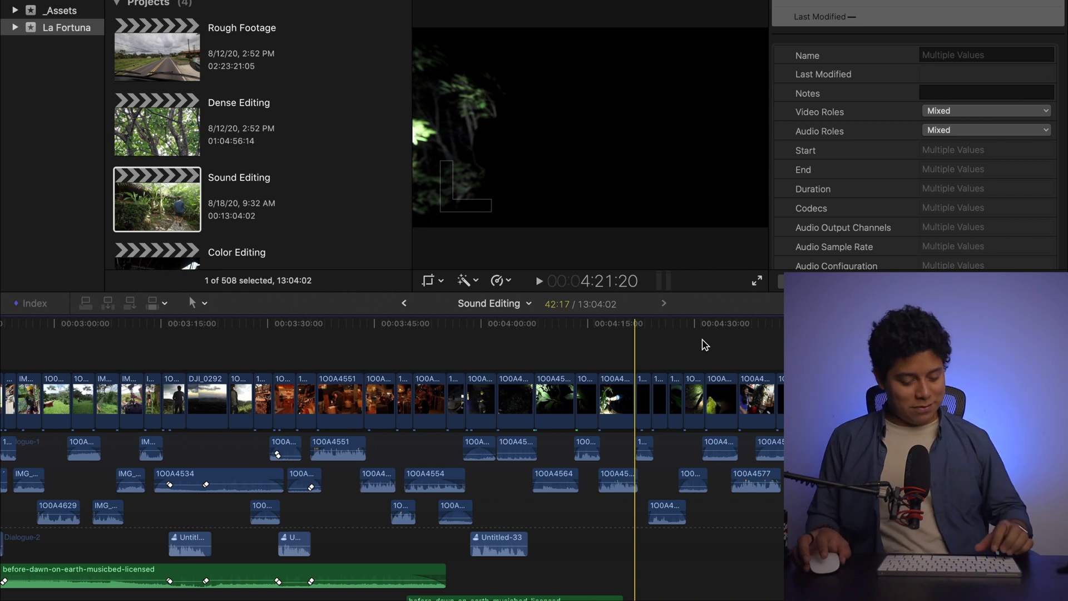
pyautogui.press('z')
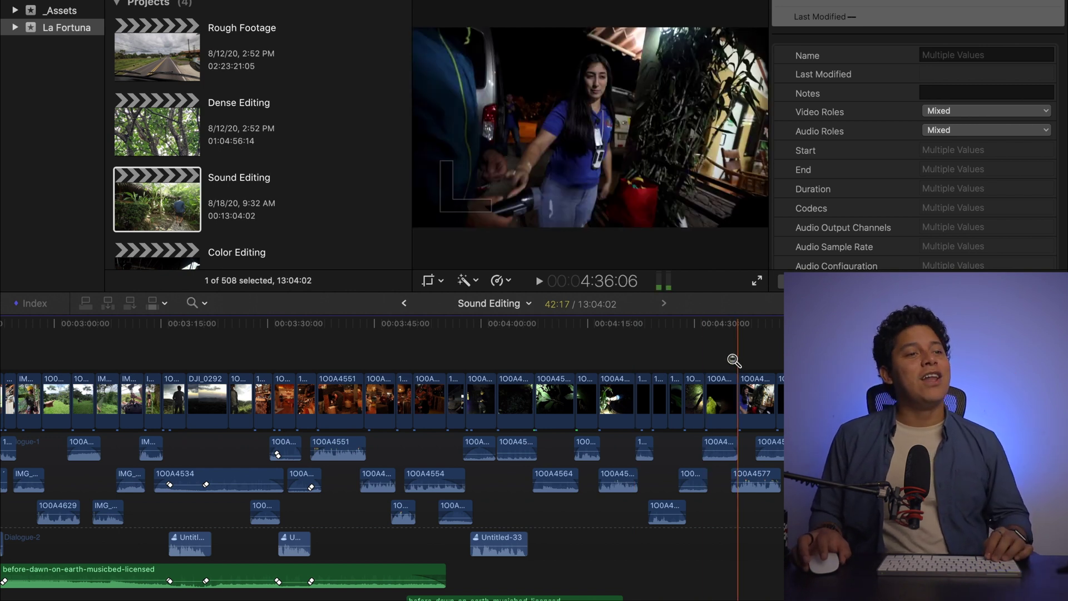
pyautogui.keyDown('alt'); pyautogui.click(763, 362); pyautogui.keyUp('alt')
pyautogui.keyDown('alt'); pyautogui.click(723, 356); pyautogui.keyUp('alt')
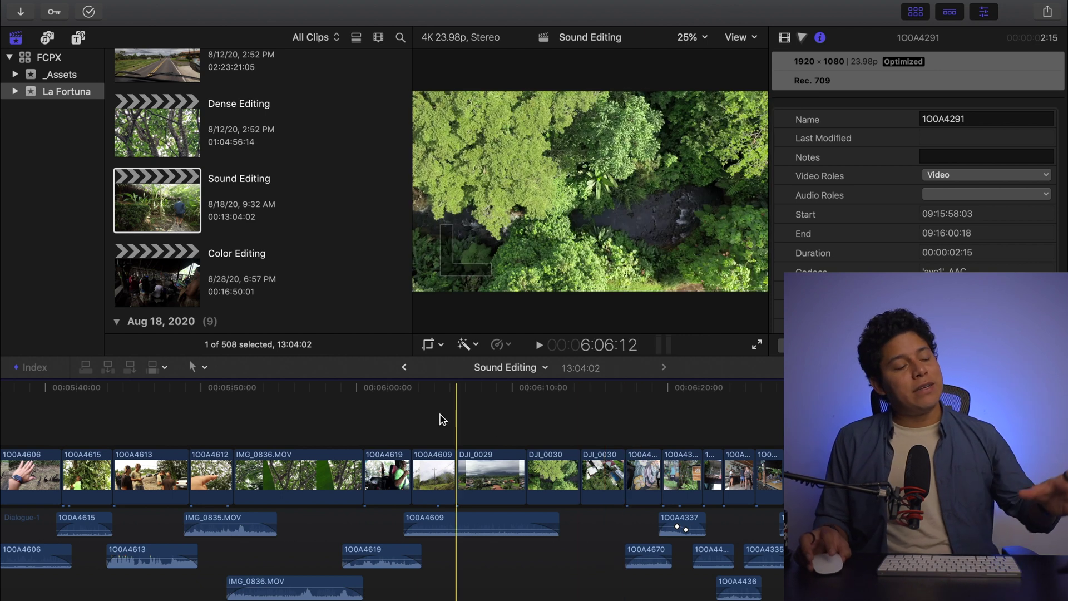
# Open the Color Editing project and show the Color Board 1 correction of the 1O0A4410 clip.
pyautogui.doubleClick(165, 291)
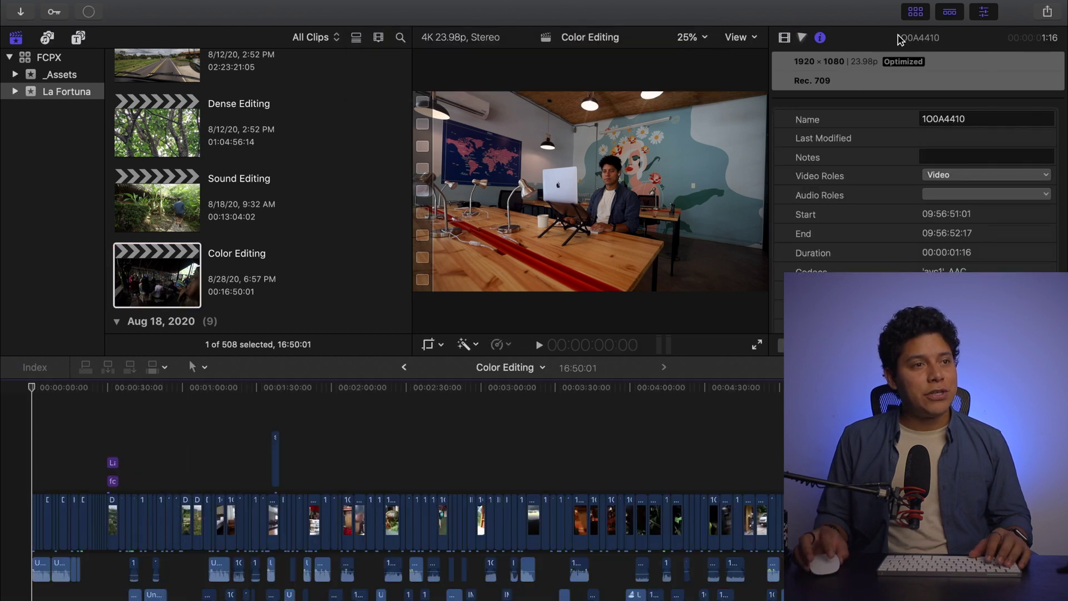
pyautogui.click(803, 40)
pyautogui.click(785, 40)
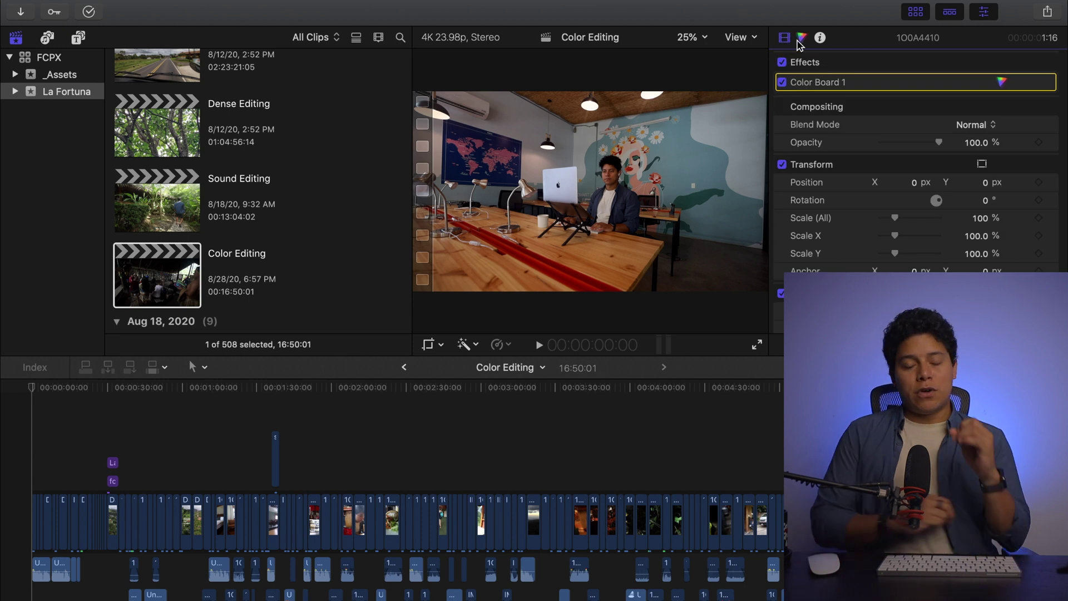
pyautogui.click(800, 40)
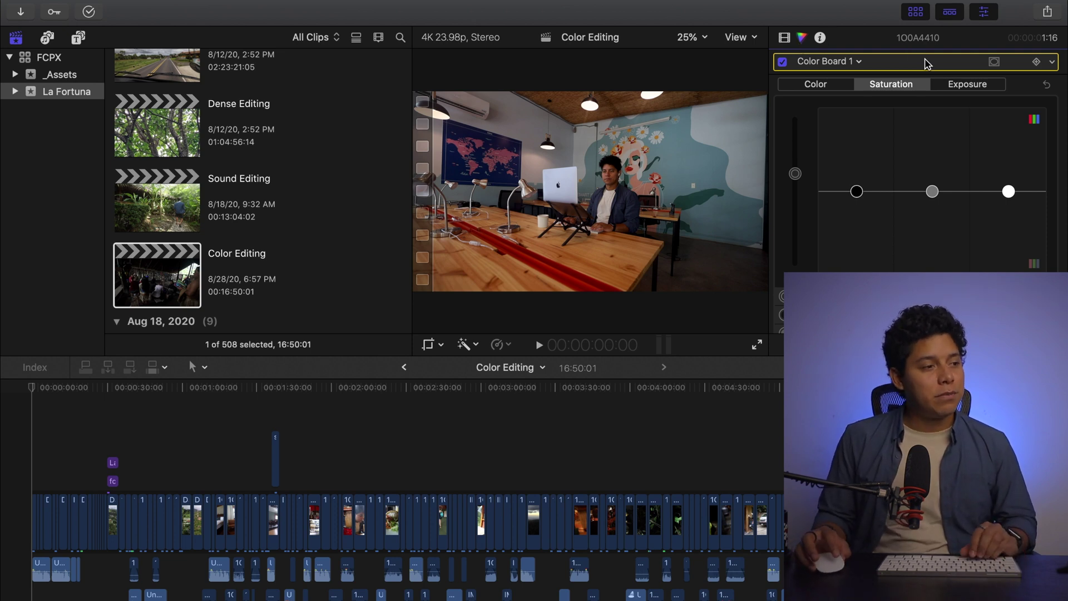
# Select the first clip, 1O0A4410, at the start of the timeline and show its Color Board exposure controls.
pyautogui.press('z')
pyautogui.click(41, 467)
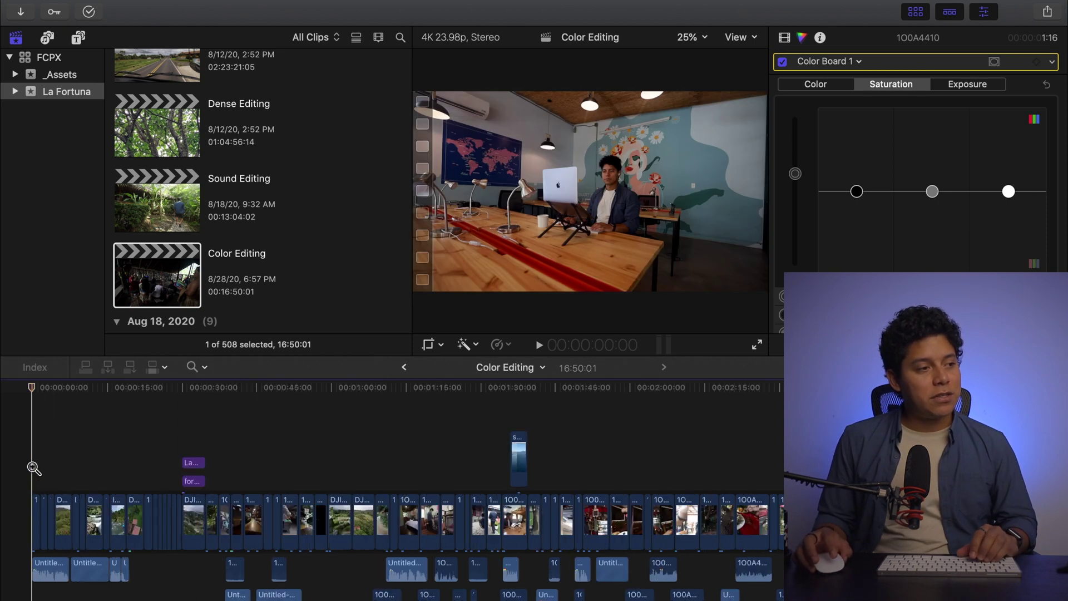
pyautogui.click(41, 468)
pyautogui.press('a')
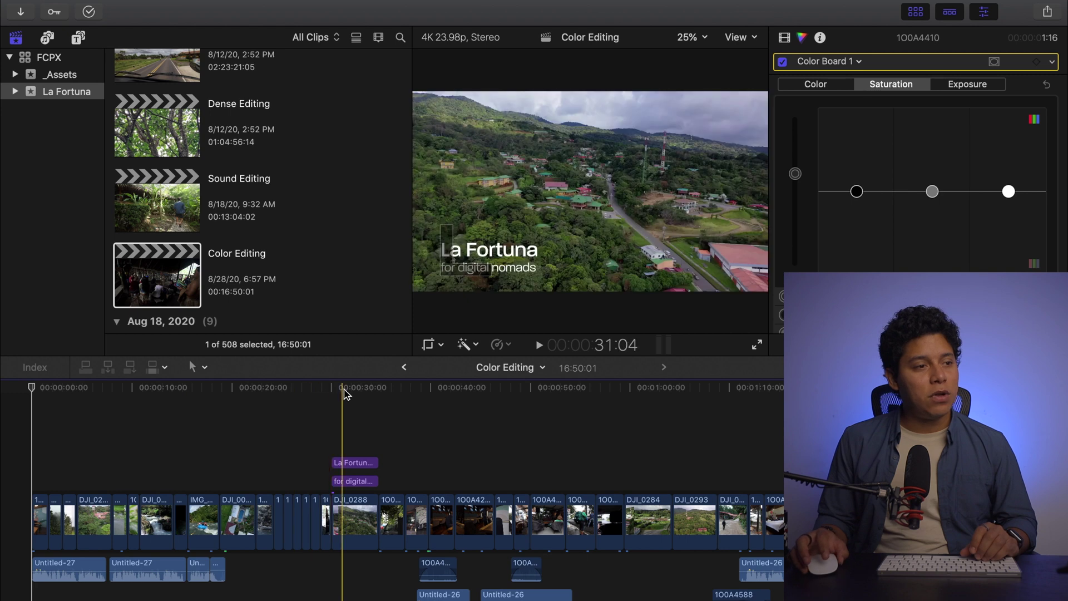
pyautogui.click(473, 529)
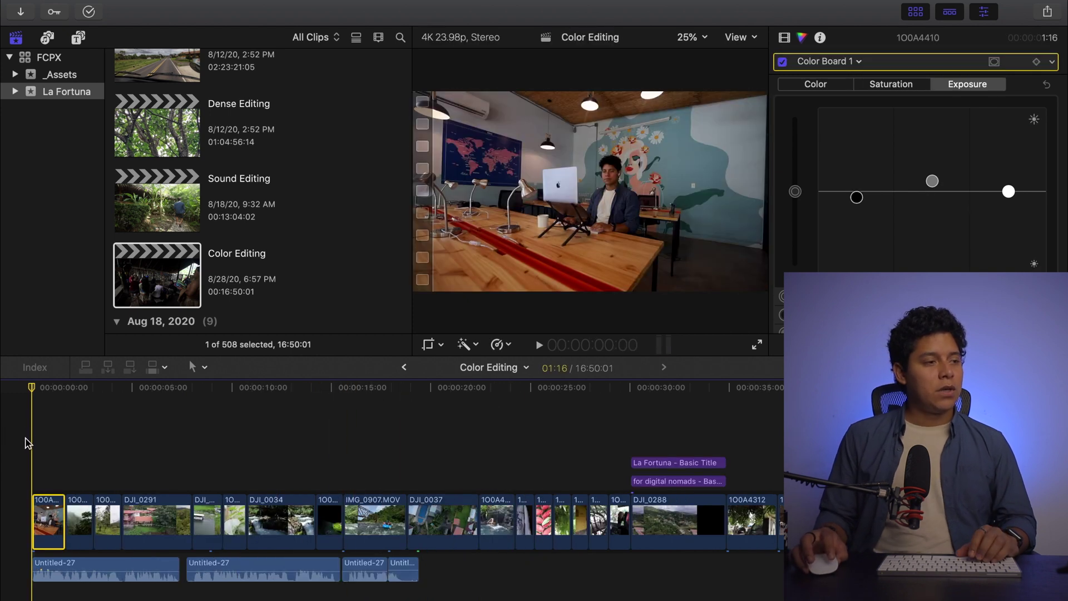
pyautogui.click(34, 404)
pyautogui.click(36, 523)
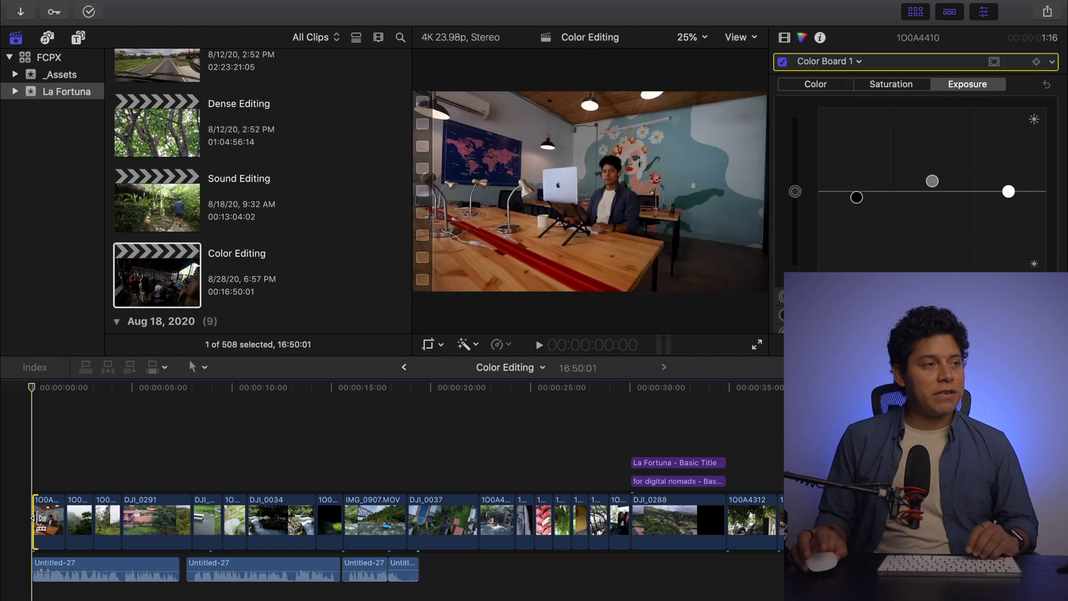
# Hide the browser and show the video scopes beside the viewer, with the opening clips enlarged in the timeline.
pyautogui.click(919, 14)
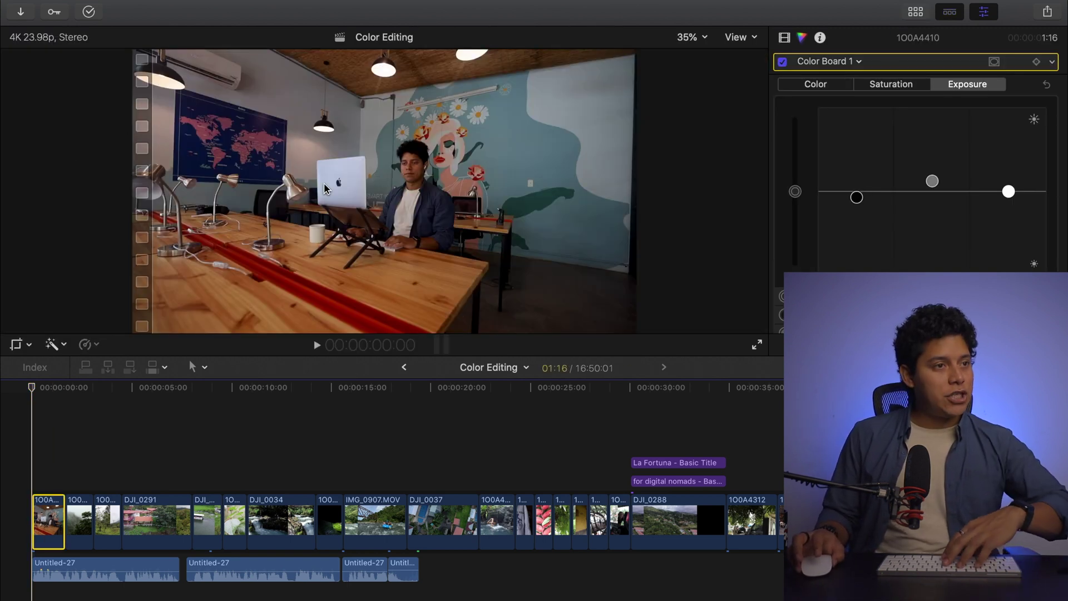
pyautogui.press('super+7')
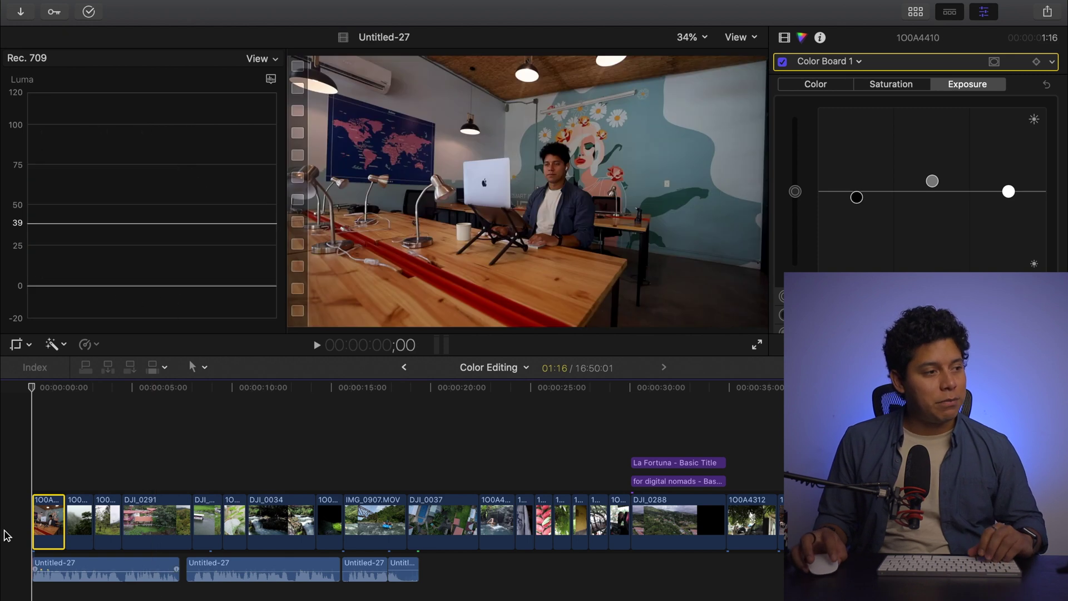
pyautogui.press('super+equal')
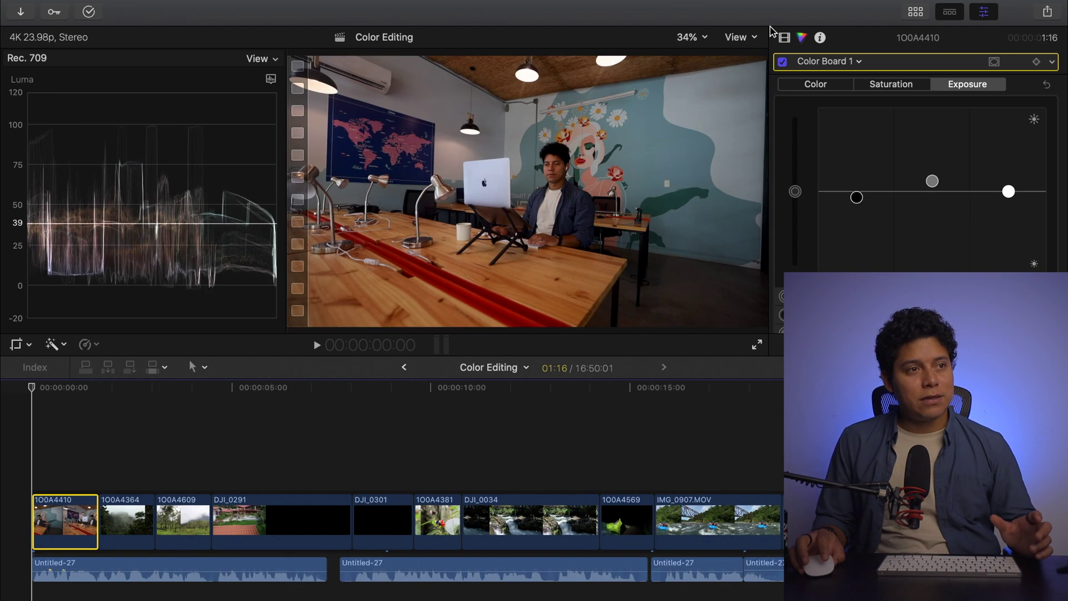
# Compare the clip with Color Board 1 off and on, and slightly raise its midtone exposure and lower its shadow exposure.
pyautogui.click(783, 62)
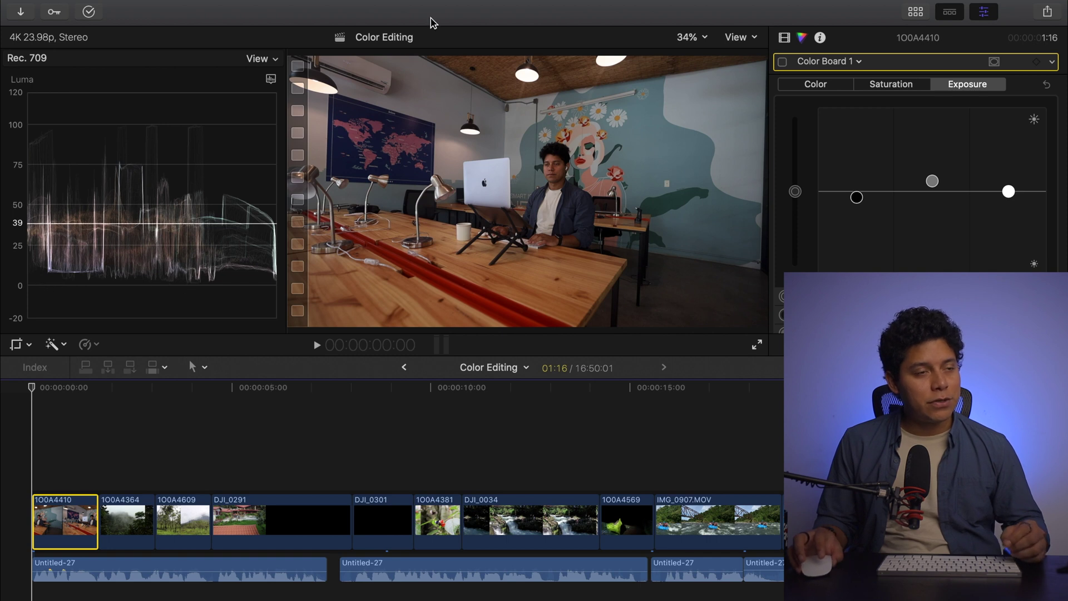
pyautogui.click(782, 64)
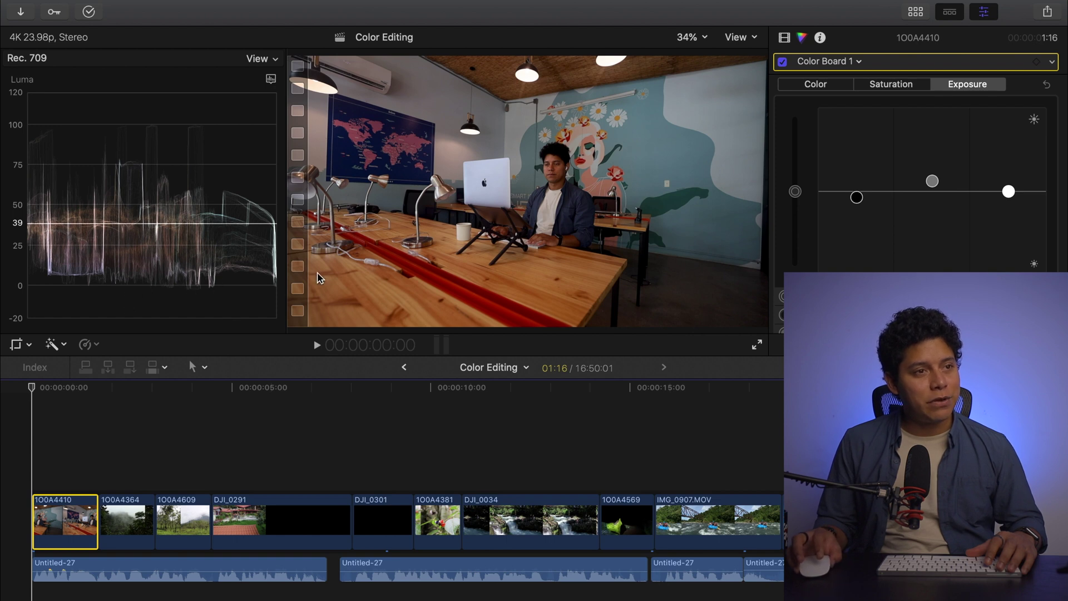
pyautogui.click(932, 184)
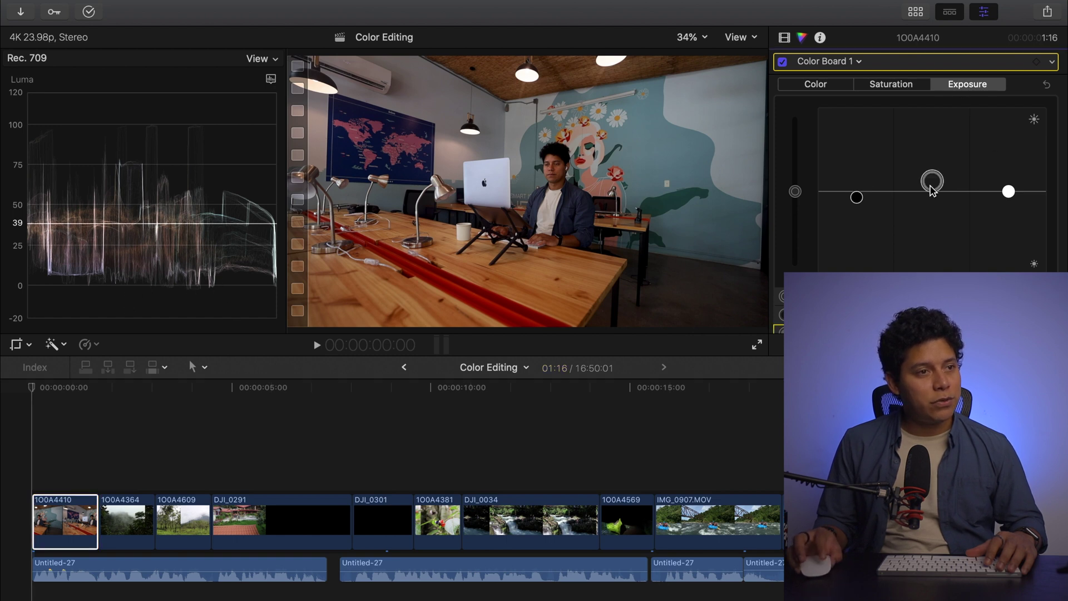
pyautogui.moveTo(857, 199); pyautogui.dragTo(858, 202)
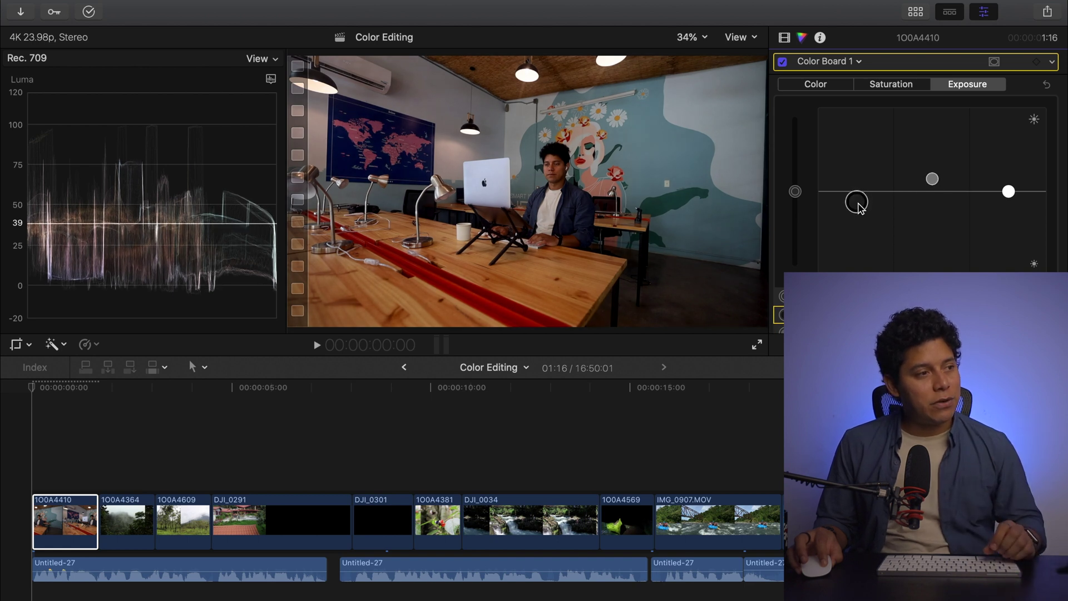
pyautogui.moveTo(859, 202); pyautogui.dragTo(859, 204)
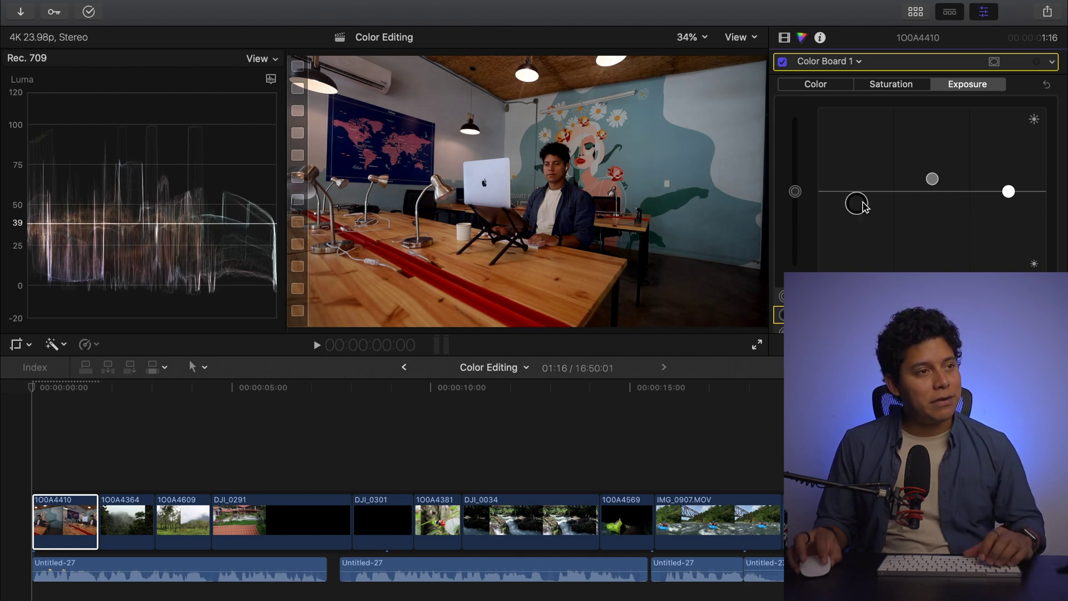
pyautogui.click(932, 178)
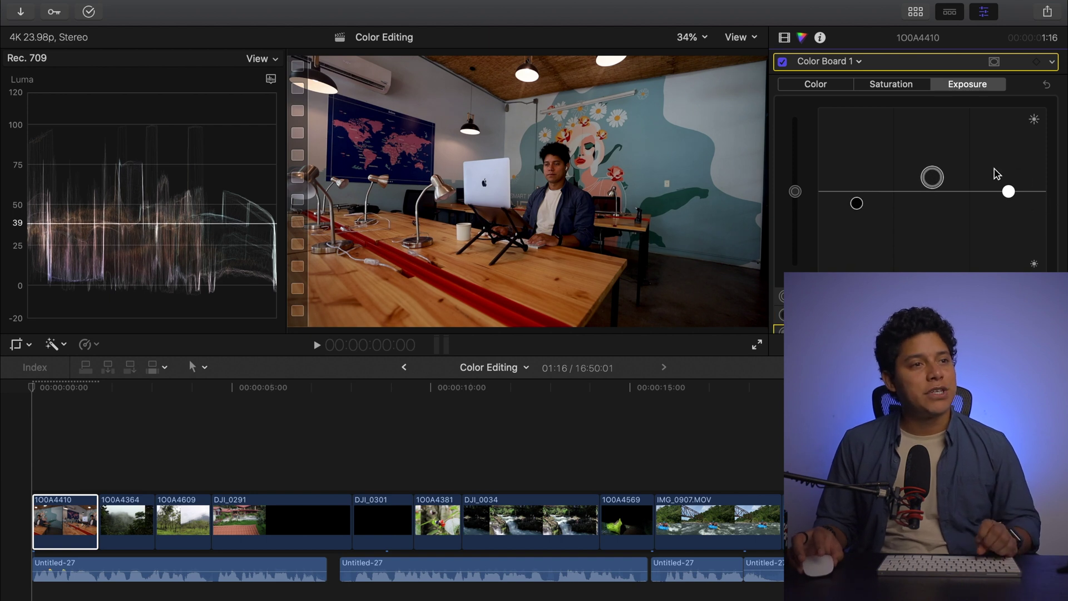
# Toggle Color Board 1 repeatedly to compare the clip before and after the exposure correction, leaving the correction enabled.
pyautogui.click(783, 62)
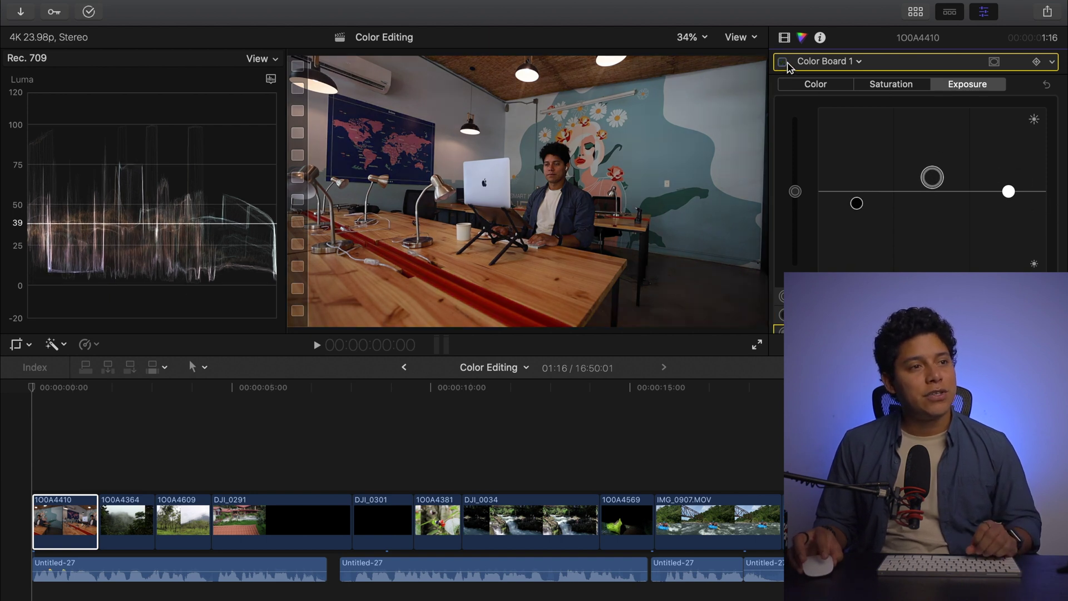
pyautogui.click(786, 63)
pyautogui.press('Escape')
pyautogui.click(783, 64)
pyautogui.click(782, 63)
pyautogui.click(782, 63)
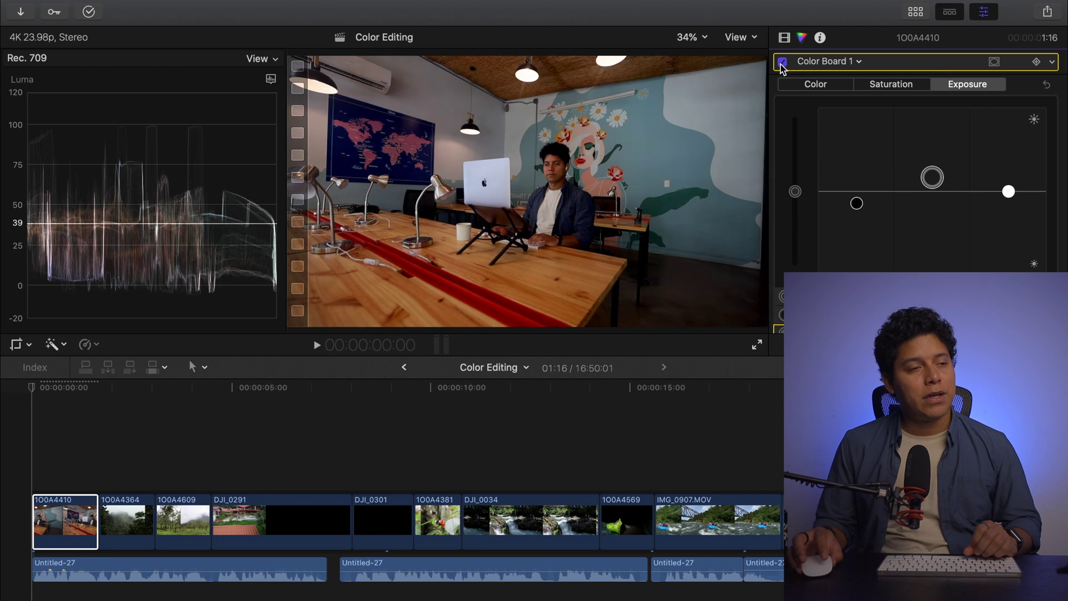
# Try raising the clip's global saturation slightly and to an extreme, and undo the change.
pyautogui.click(891, 86)
pyautogui.moveTo(795, 176); pyautogui.dragTo(795, 172)
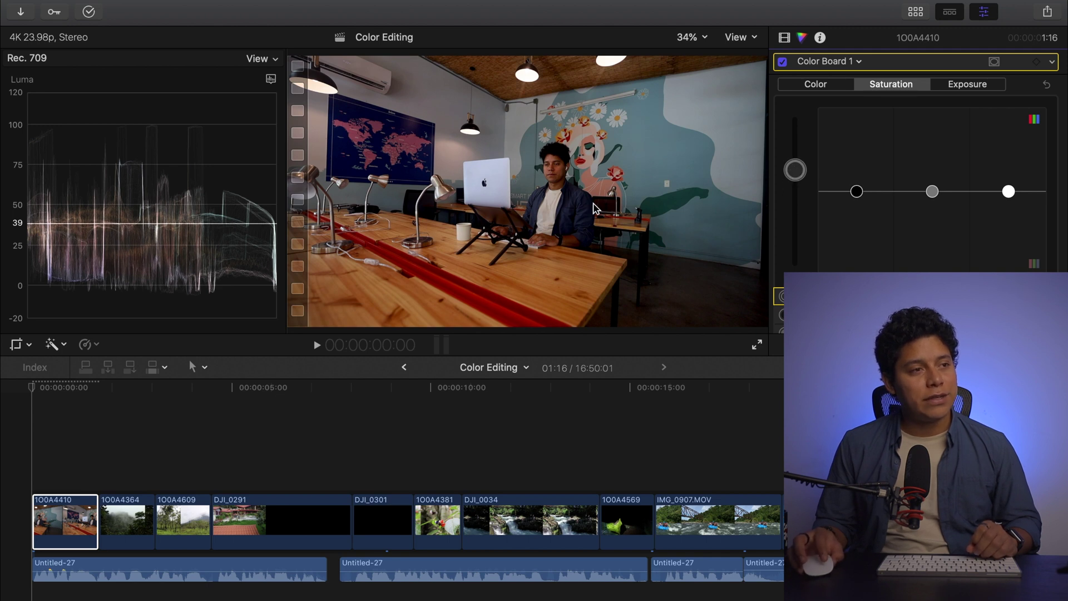
pyautogui.moveTo(804, 174); pyautogui.dragTo(807, 94)
pyautogui.press('super+z')
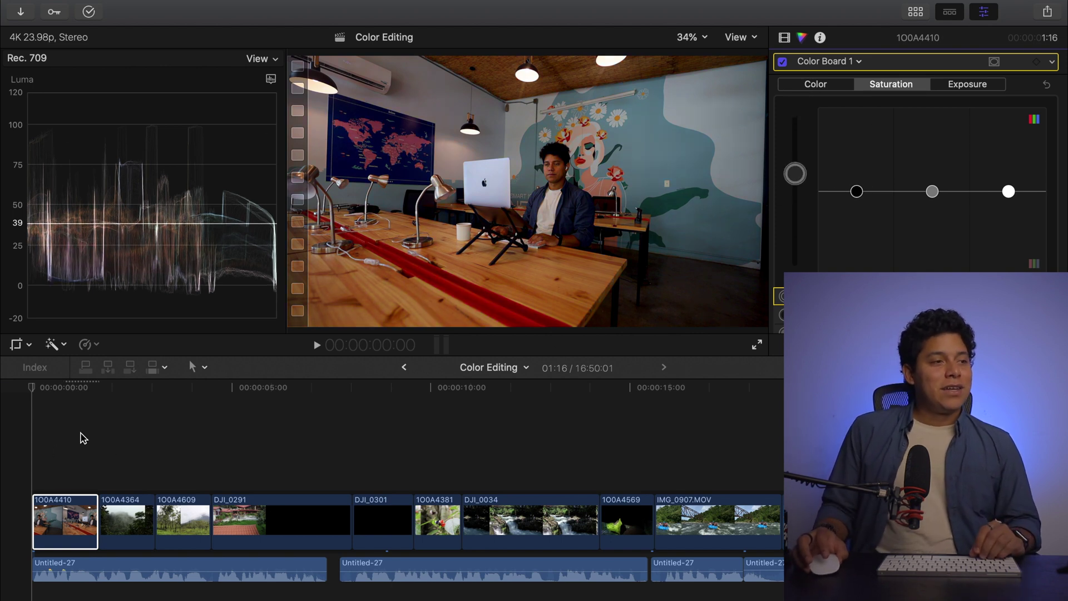
# Zoom out the timeline and look through the corrected travel clips from the opening up to the desk footage near 12:22.
pyautogui.press('z')
pyautogui.hscroll(5, 618, 432)
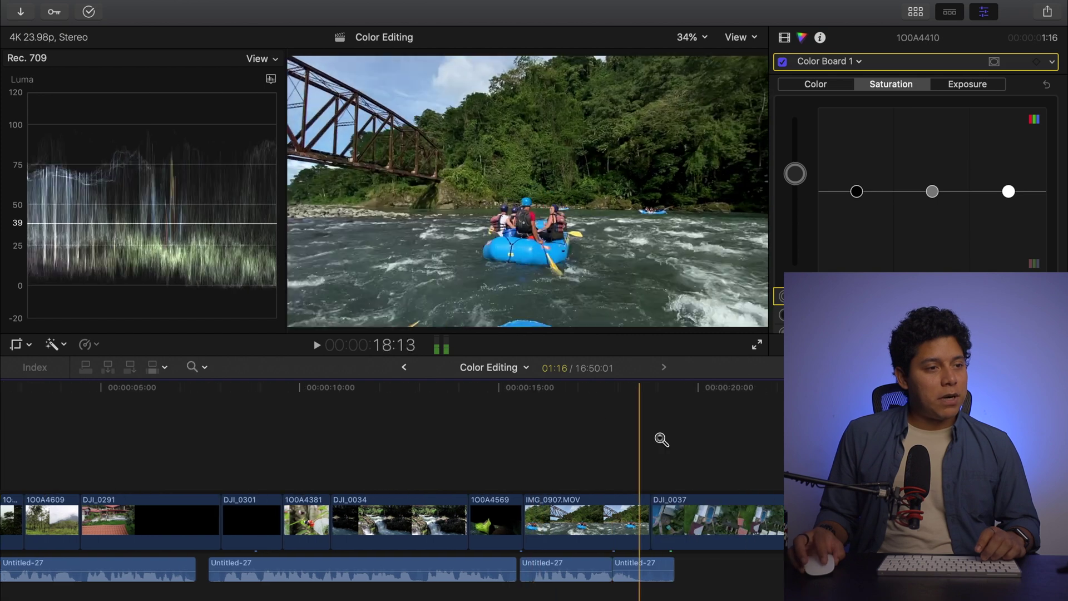
pyautogui.keyDown('alt'); pyautogui.click(635, 421); pyautogui.keyUp('alt')
pyautogui.keyDown('alt'); pyautogui.click(656, 431); pyautogui.keyUp('alt')
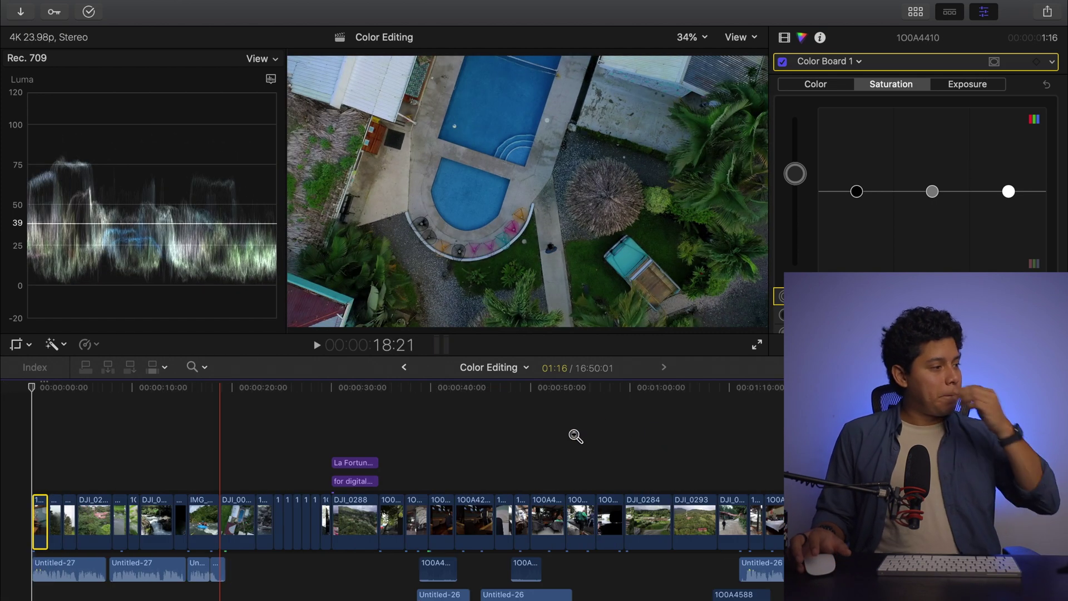
pyautogui.press('a')
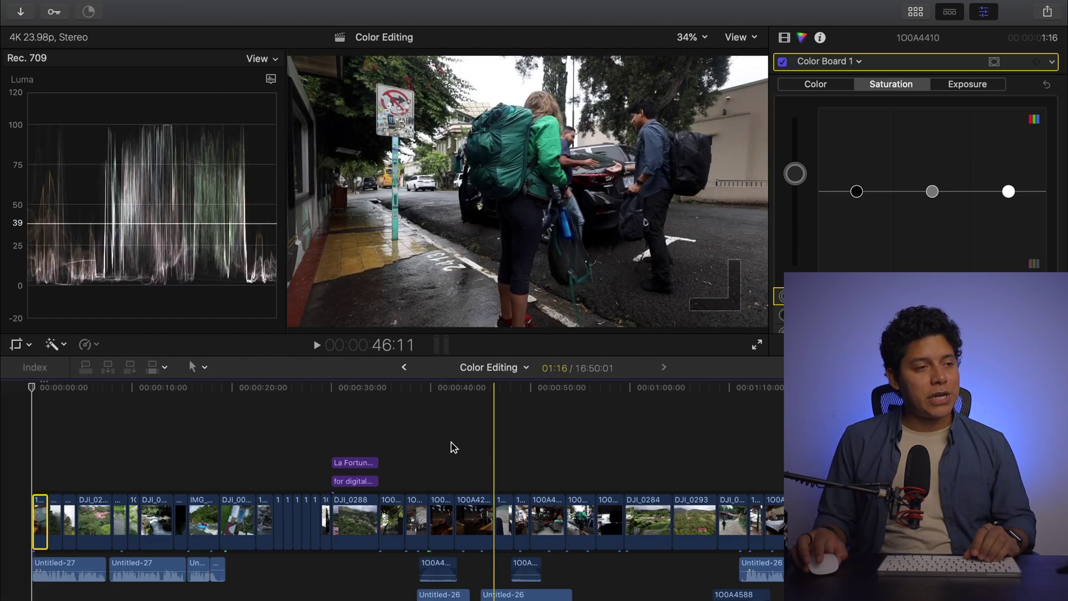
pyautogui.hscroll(15, 379, 434)
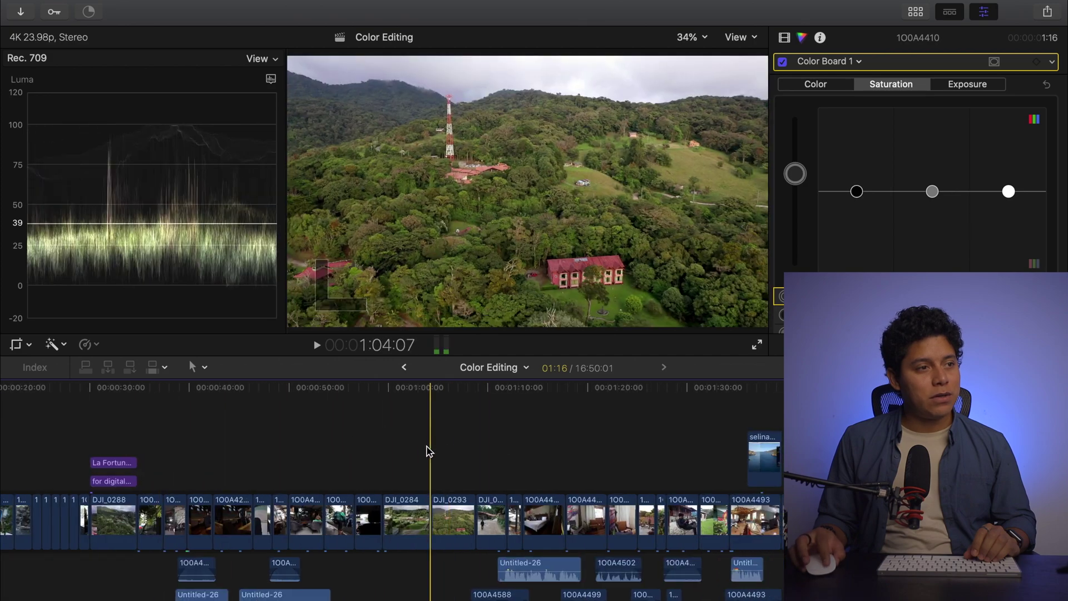
pyautogui.hscroll(15, 508, 440)
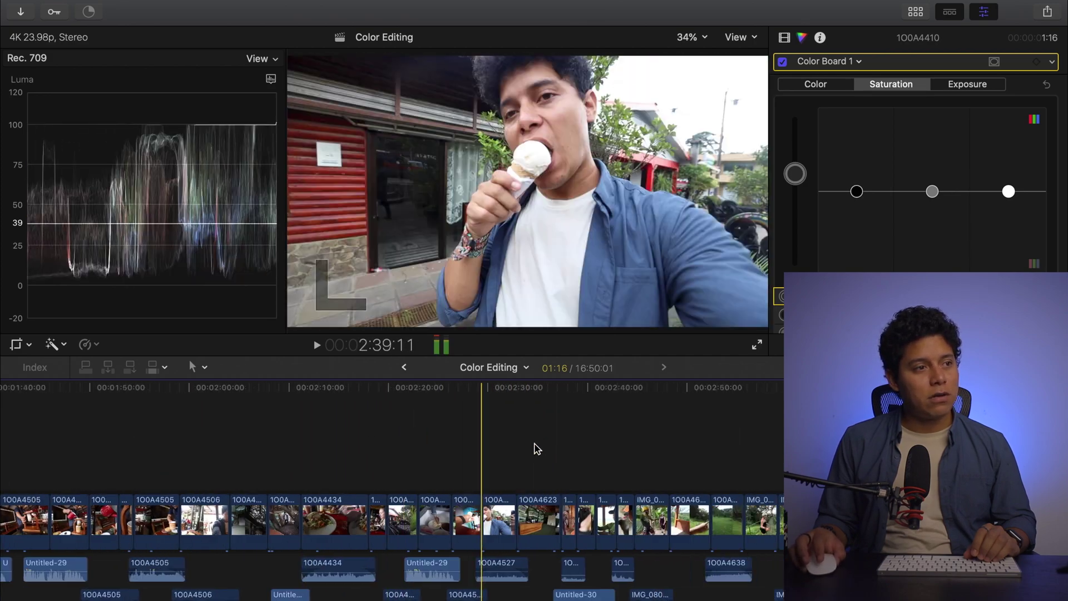
pyautogui.hscroll(10, 512, 455)
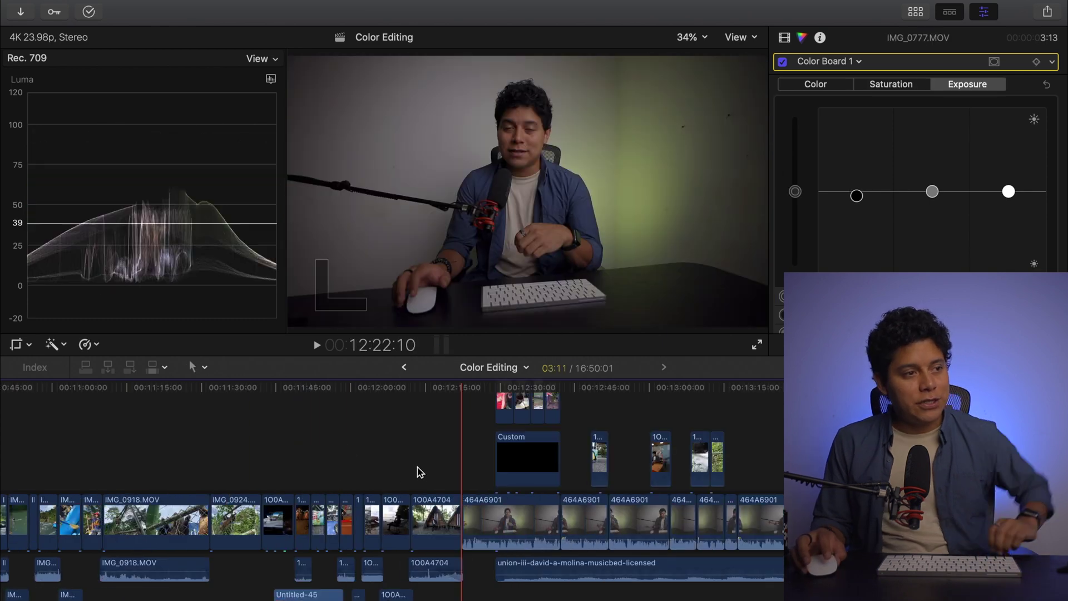
# Review the final part of the timeline, from the desk footage and map screen recordings to the closing end card.
pyautogui.click(436, 434)
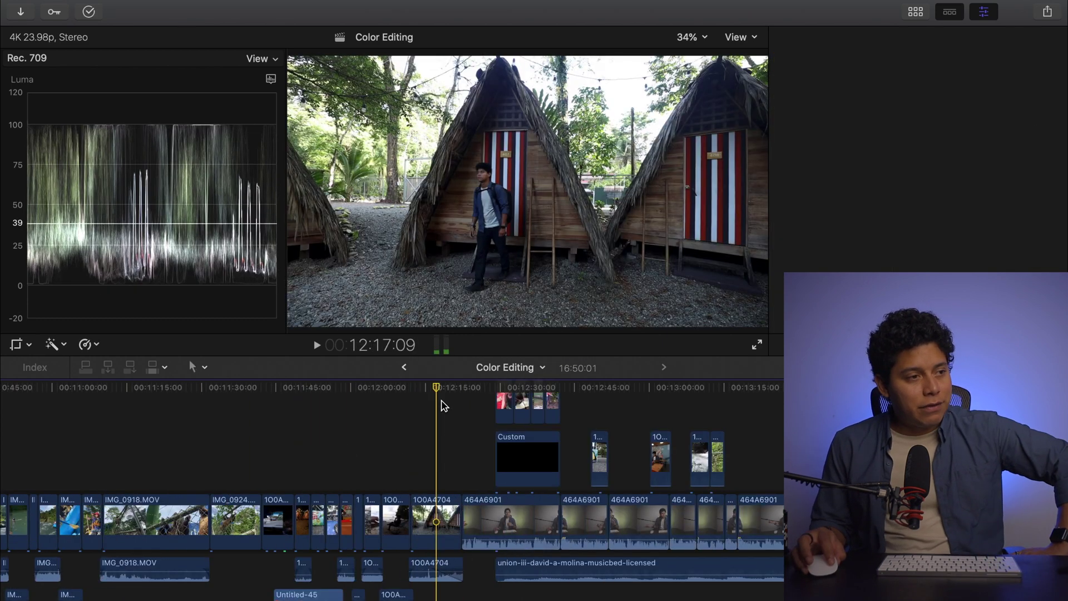
pyautogui.moveTo(421, 388); pyautogui.dragTo(590, 388)
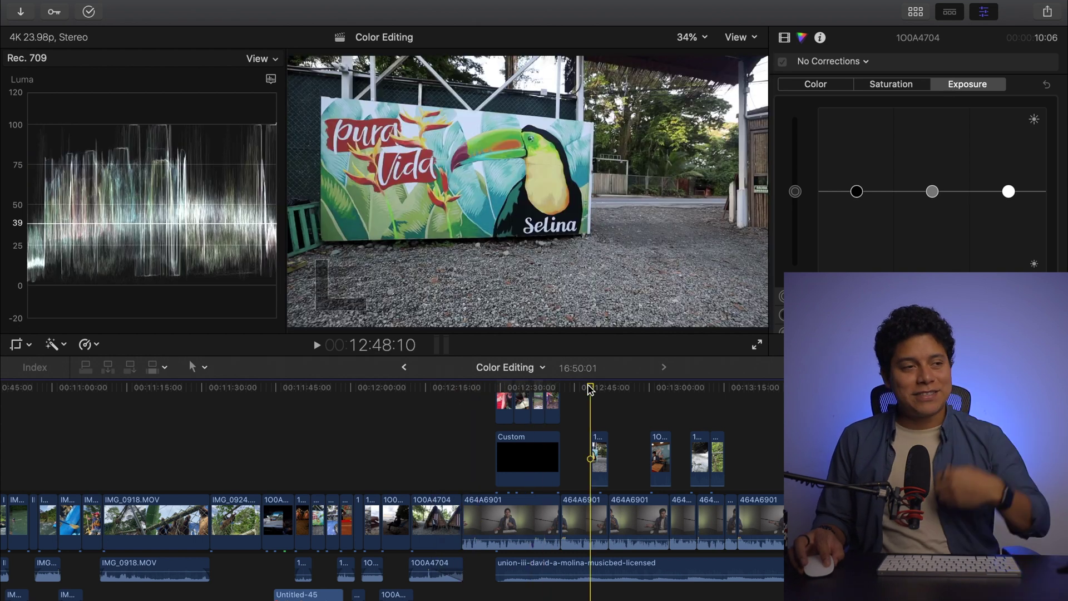
pyautogui.moveTo(575, 388); pyautogui.dragTo(822, 388)
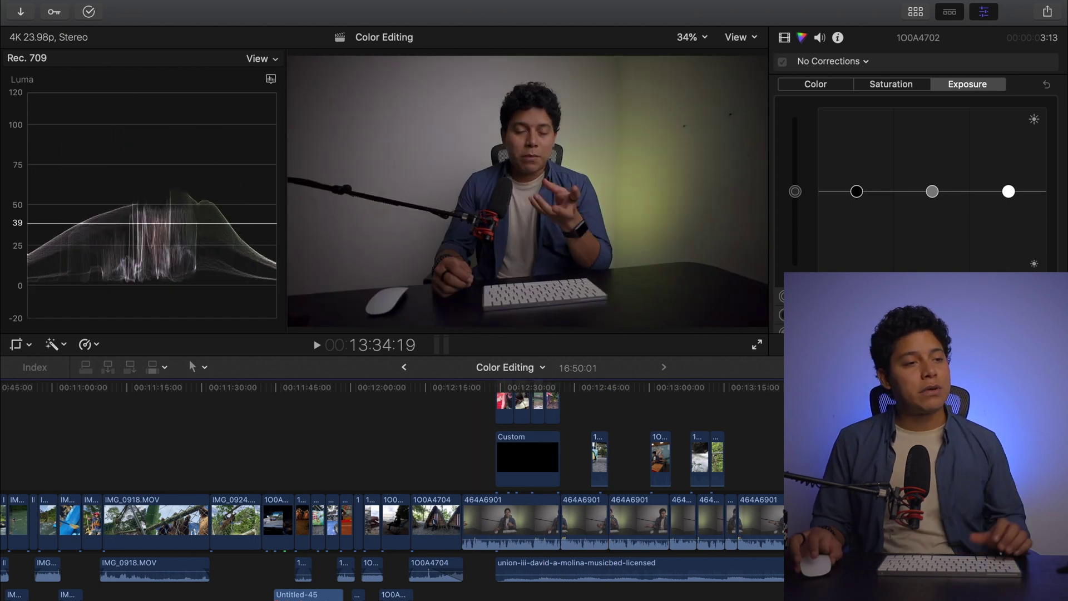
pyautogui.click(762, 448)
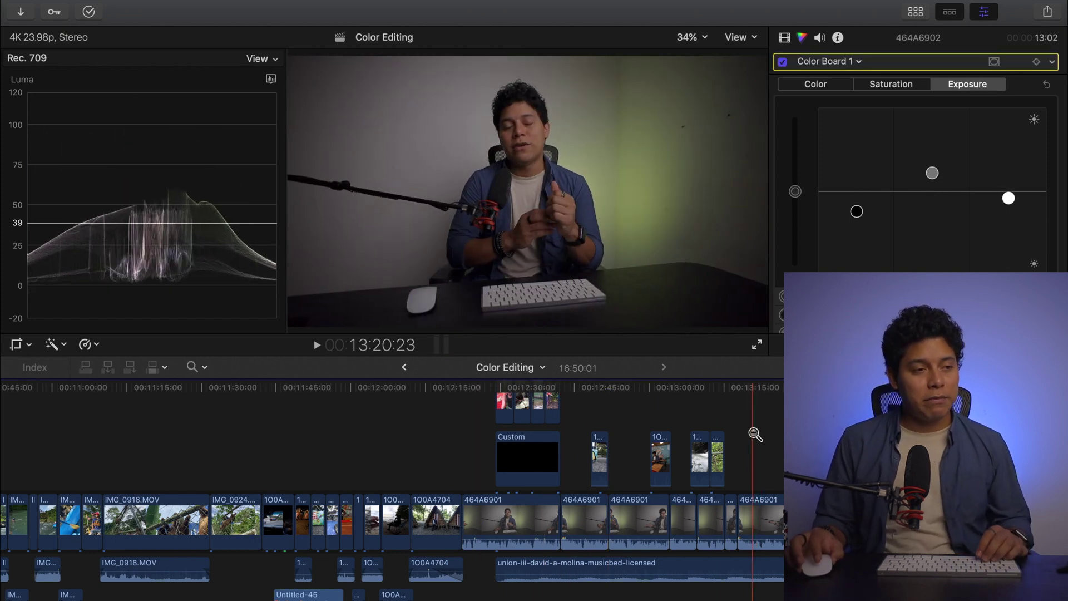
pyautogui.press('super+minus')
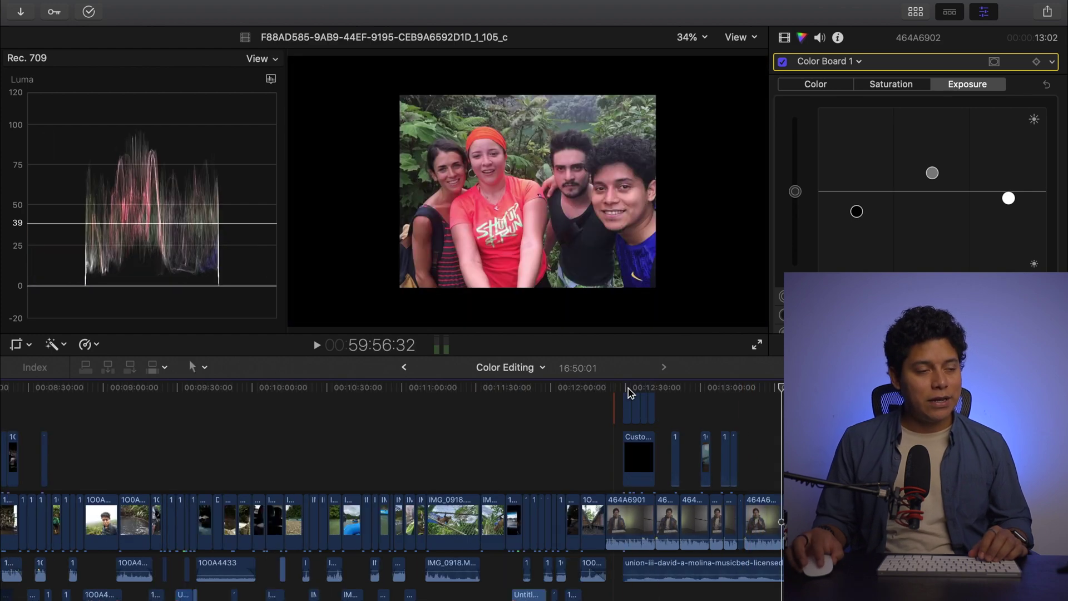
pyautogui.hscroll(5, 640, 395)
pyautogui.hscroll(5, 664, 399)
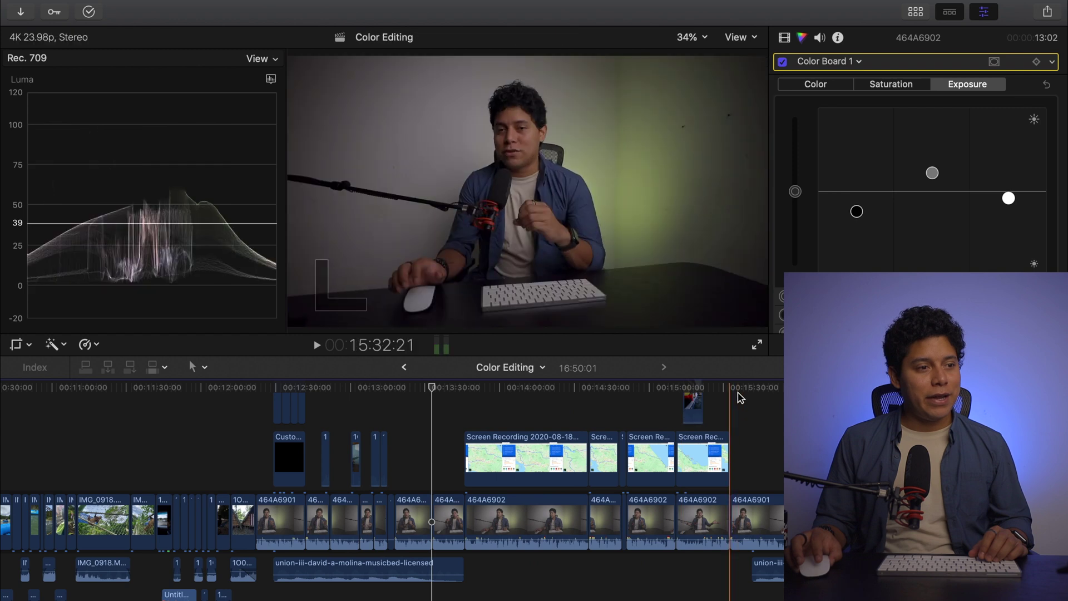
pyautogui.hscroll(5, 735, 395)
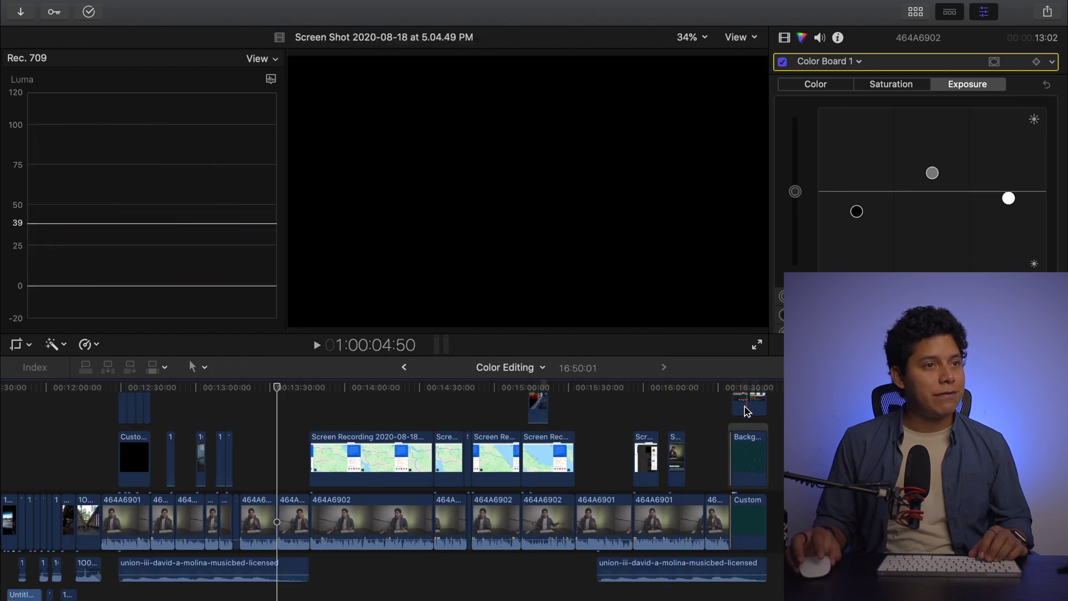
# Show the browser, open the End Card project from the _Assets event, and return to the Color Editing project.
pyautogui.click(916, 11)
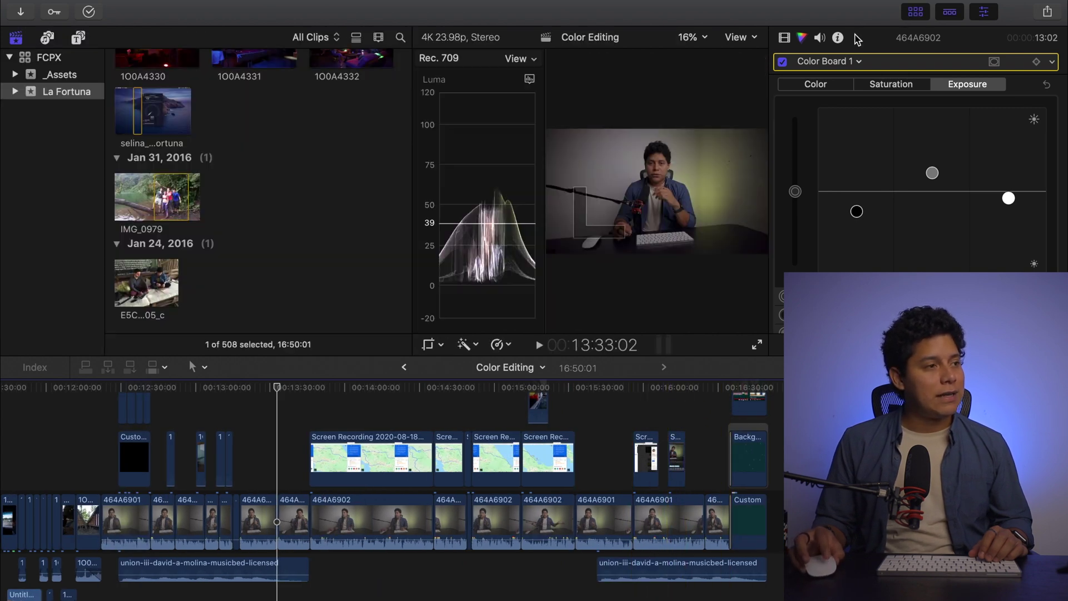
pyautogui.click(59, 75)
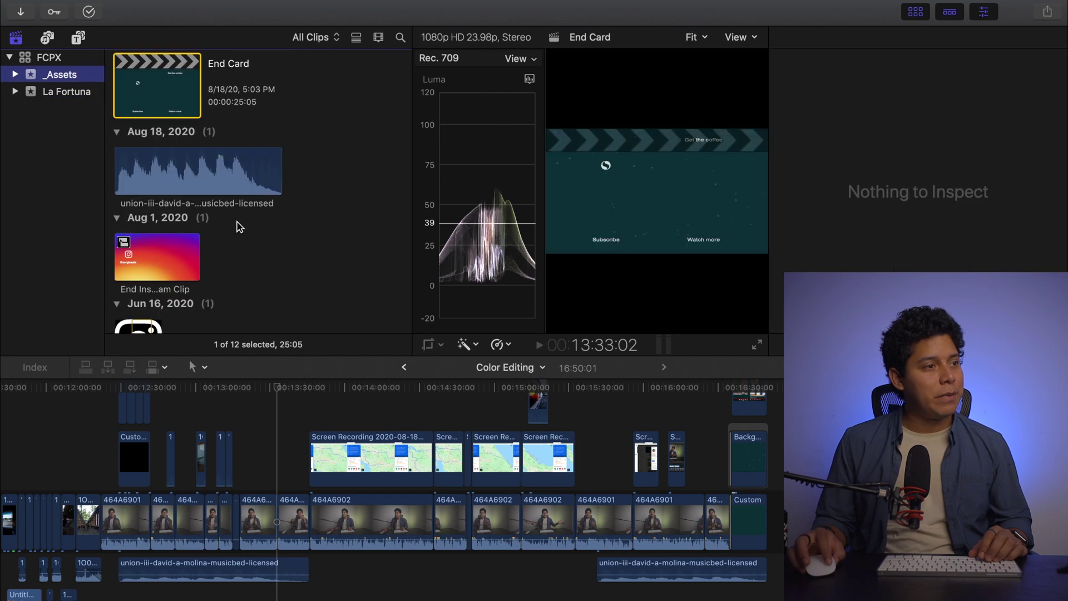
pyautogui.scroll(3, 234, 225)
pyautogui.doubleClick(176, 263)
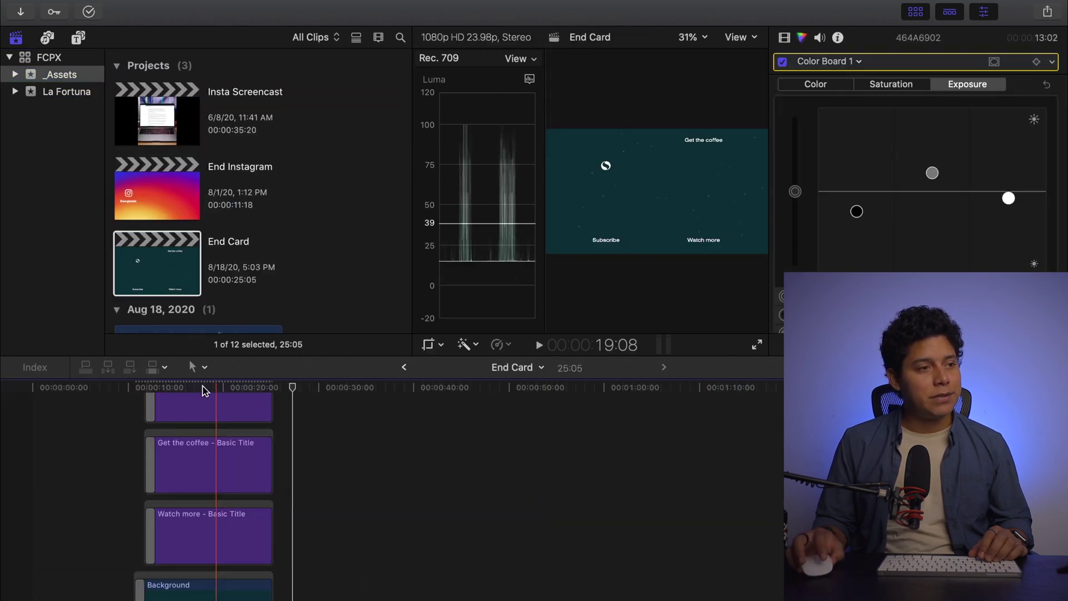
pyautogui.click(405, 368)
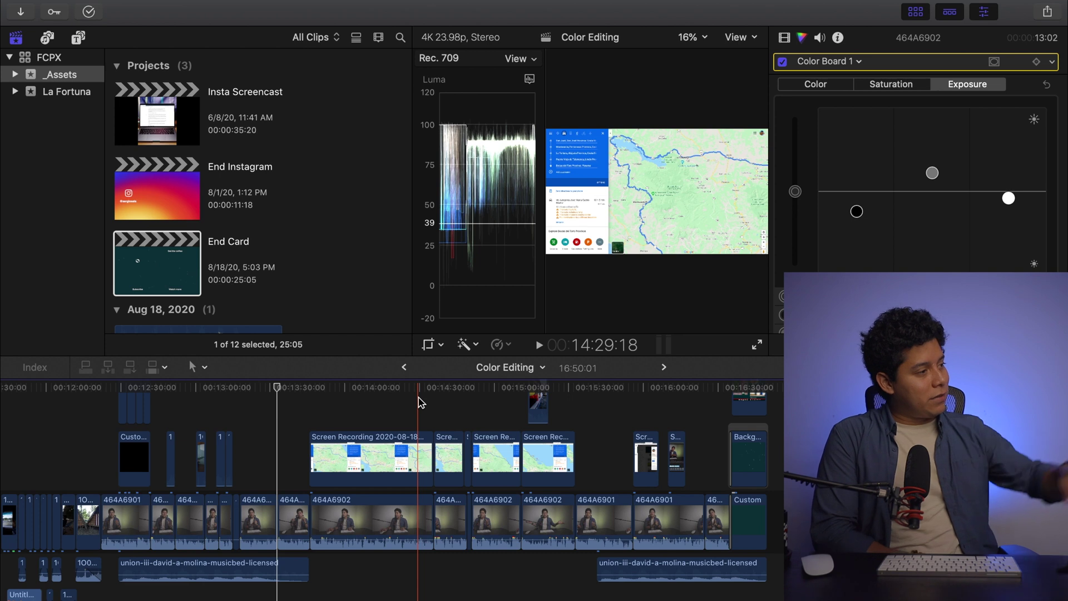
# Calculate 1+2+4+5+1+2 in the system search launcher and copy the result.
pyautogui.press('super+space')
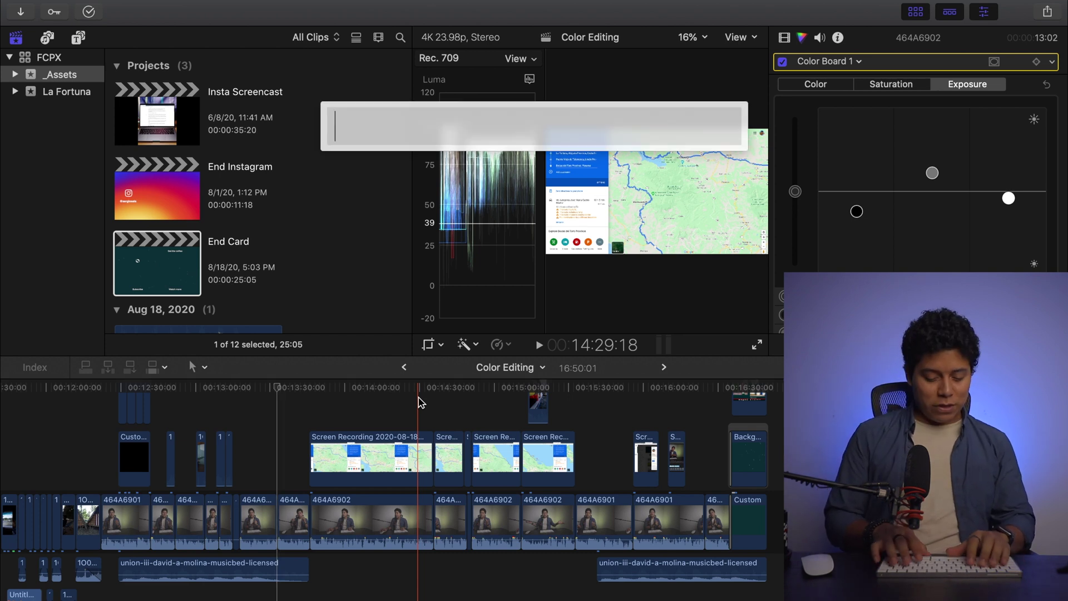
pyautogui.write('1]')
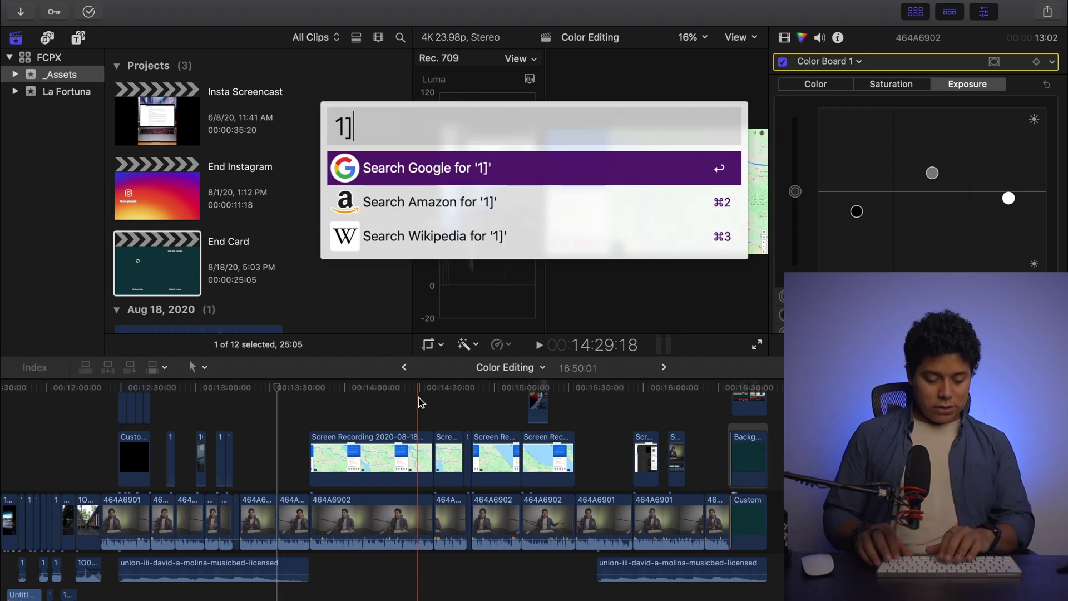
pyautogui.press('BackSpace')
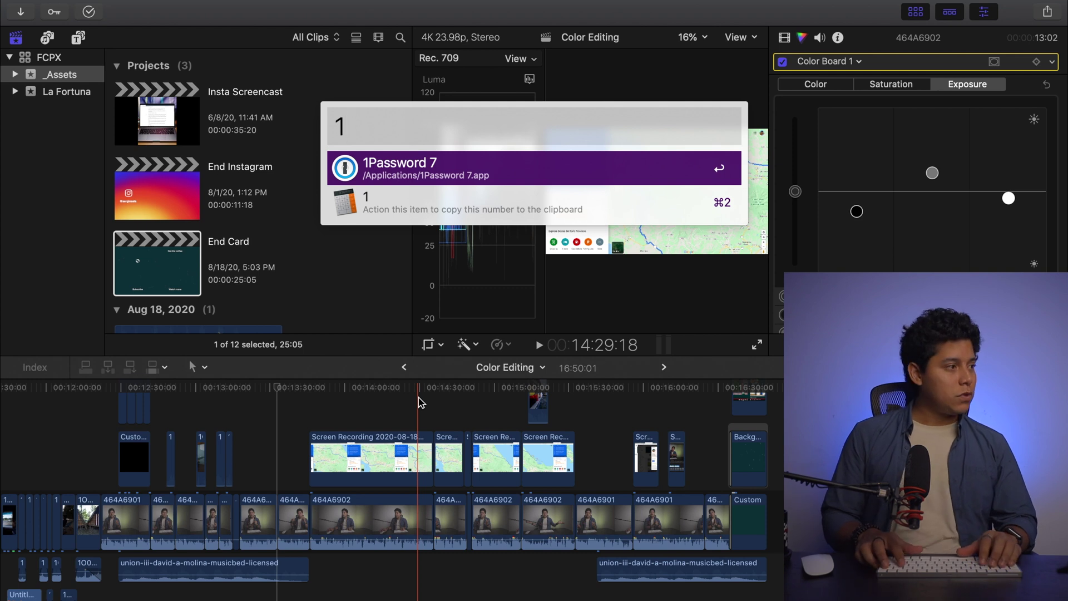
pyautogui.write('+2+4+')
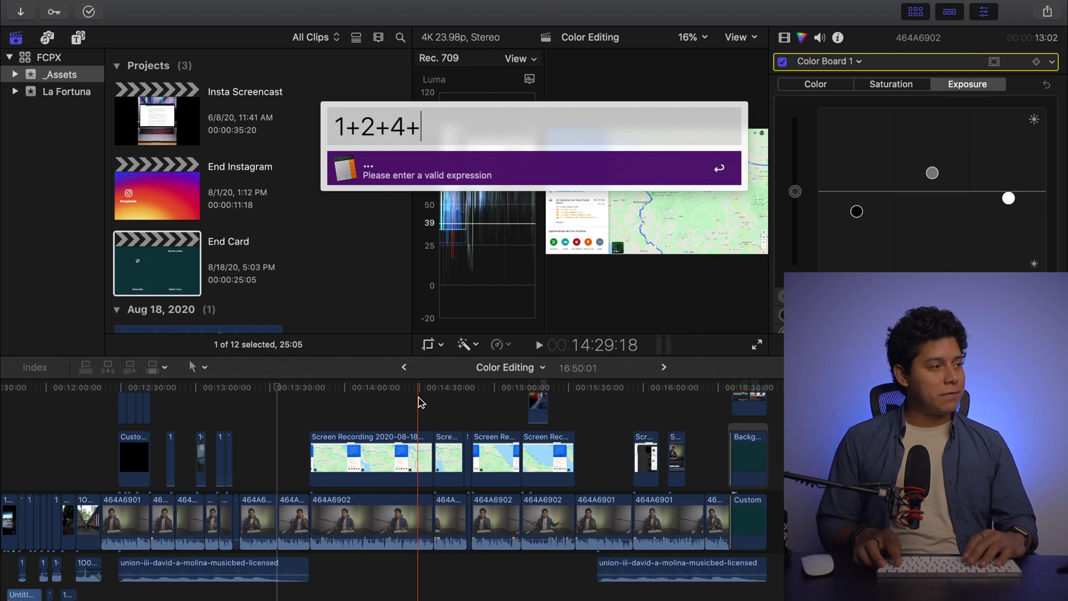
pyautogui.write('5')
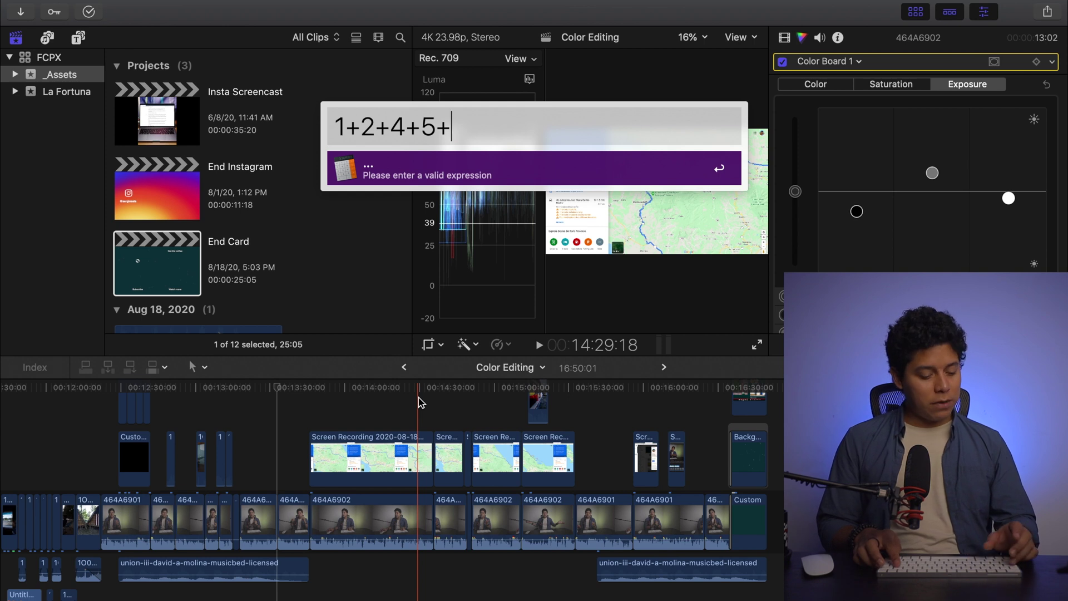
pyautogui.write('+1+2')
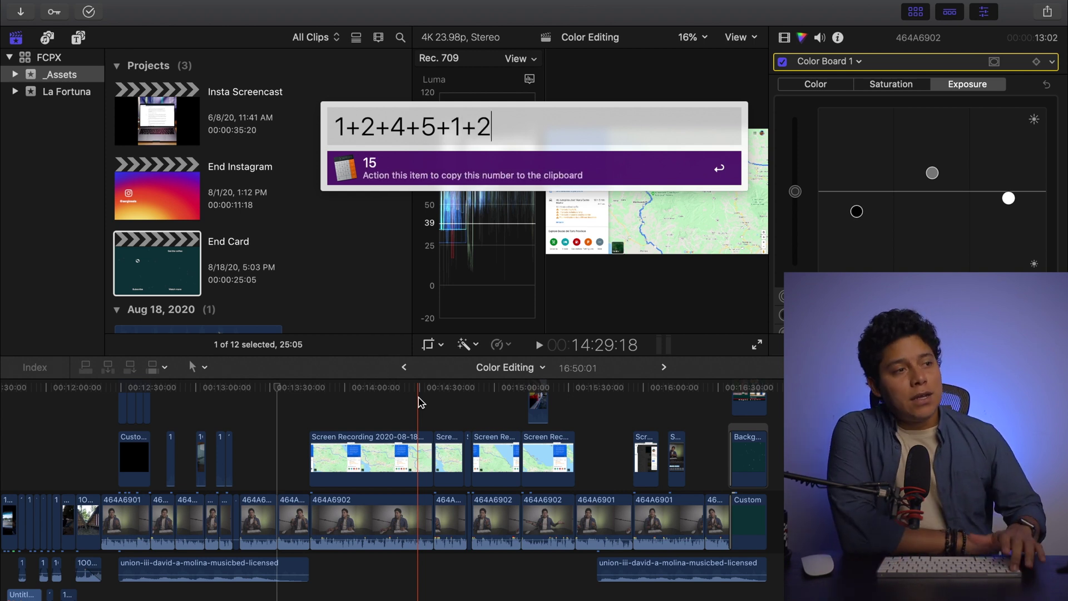
pyautogui.press('Return')
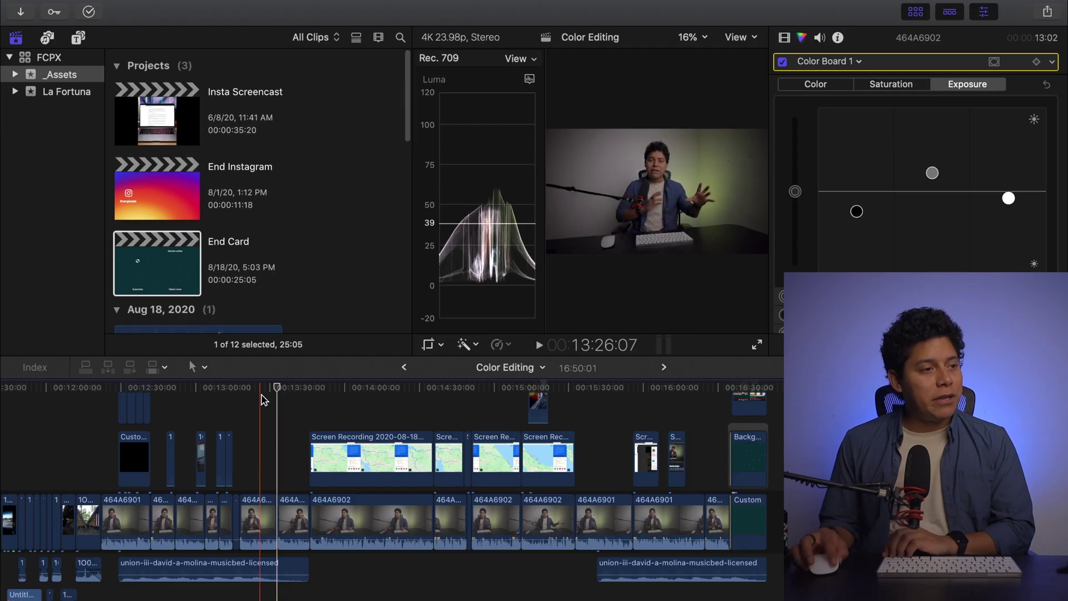
# Hide the browser and video scopes, and enlarge the opening clips at the start of the timeline.
pyautogui.hscroll(-15, 284, 405)
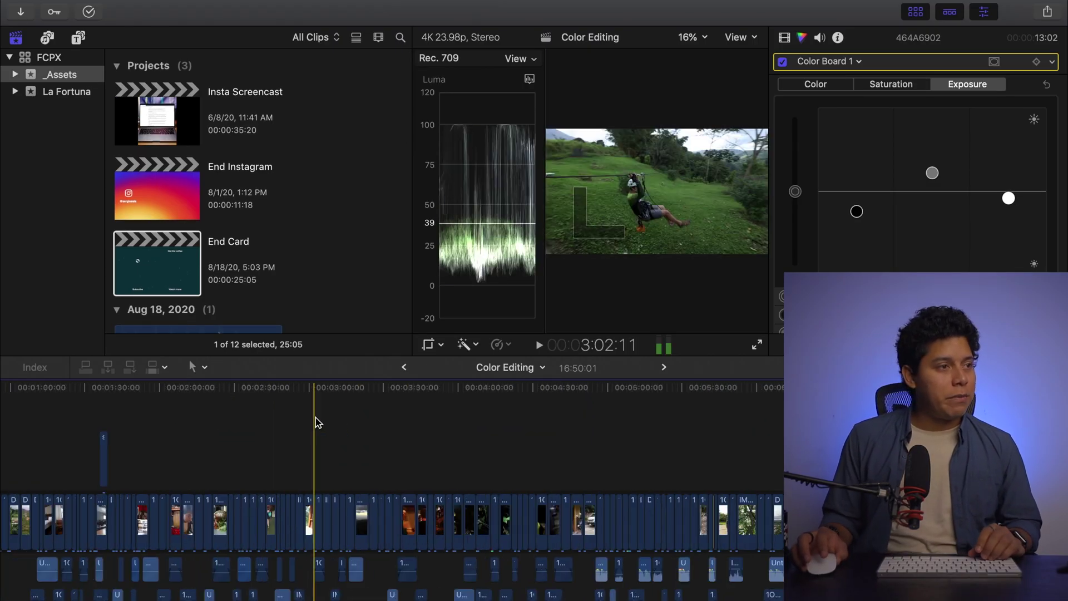
pyautogui.hscroll(-5, 228, 428)
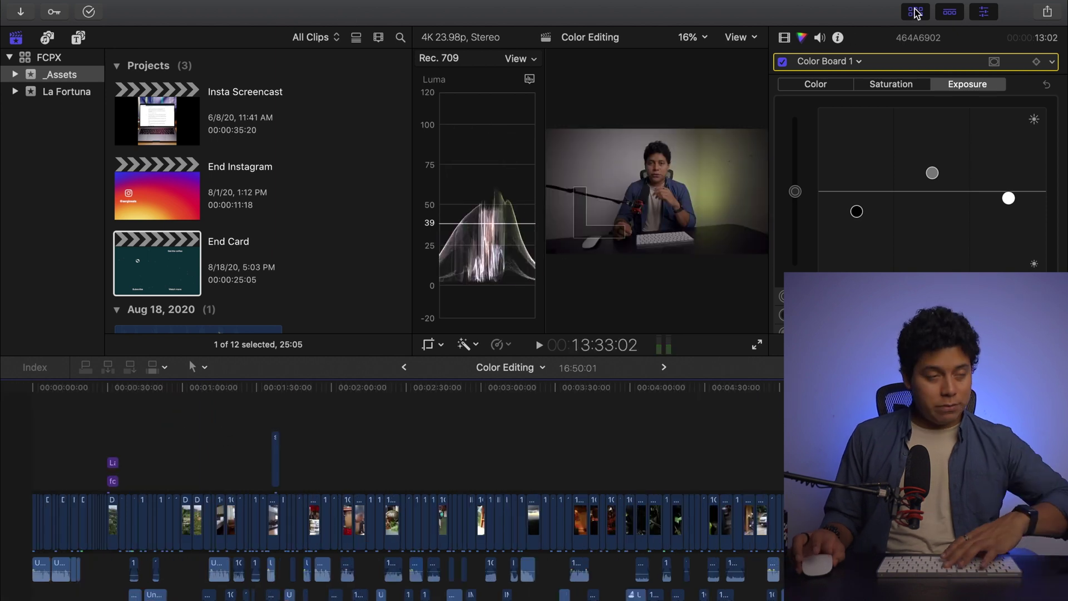
pyautogui.click(916, 12)
pyautogui.press('super+7')
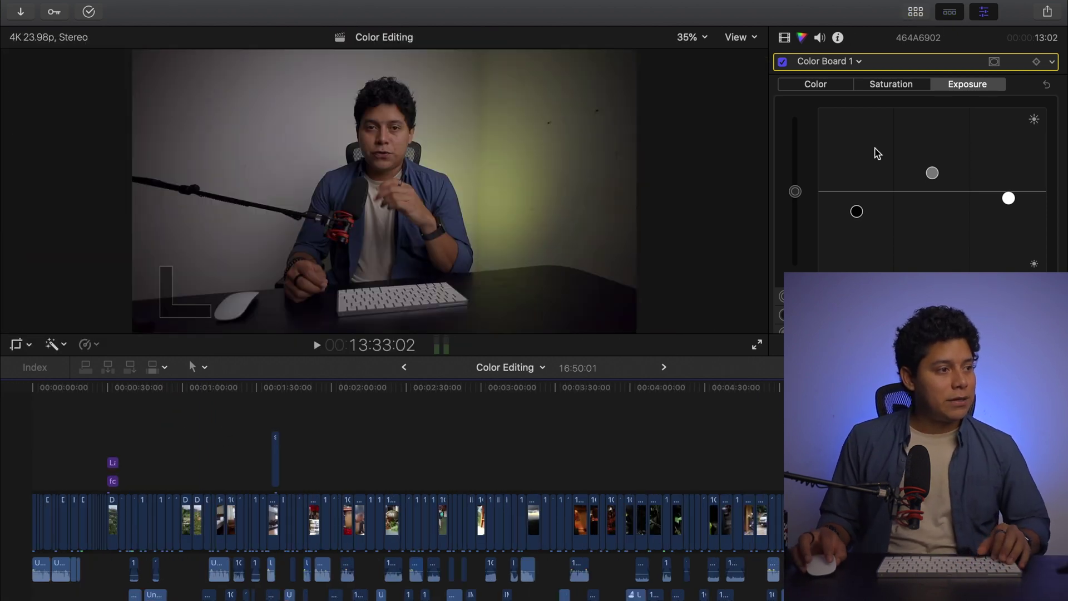
pyautogui.click(25, 447)
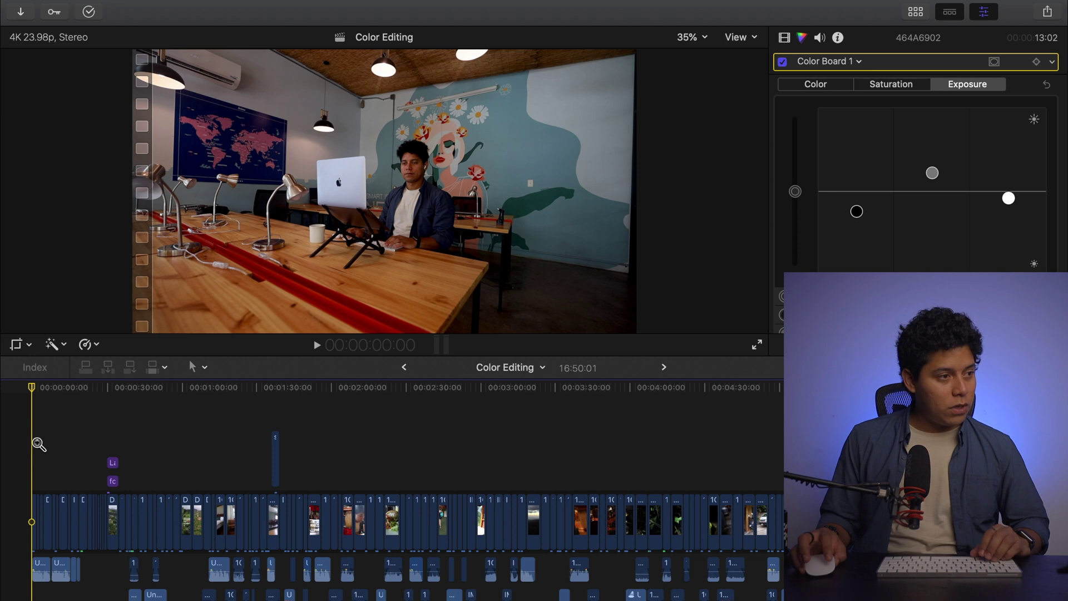
pyautogui.click(39, 444)
pyautogui.click(92, 456)
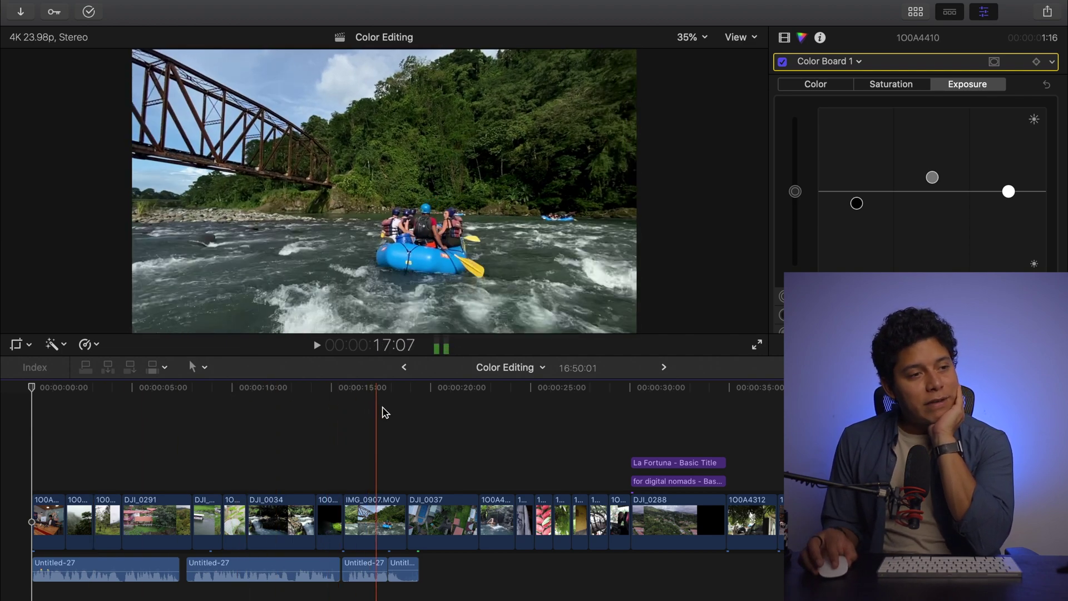
# Examine the clips around the La Fortuna title in the timeline, up to the restaurant shots 100A4291 and 100A4292.
pyautogui.hscroll(4, 440, 414)
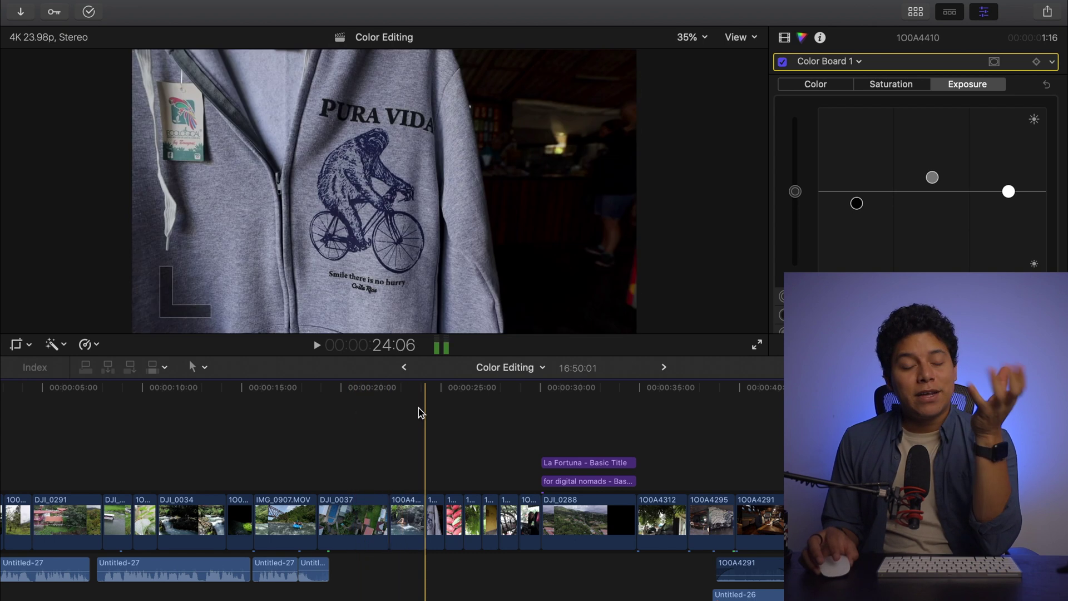
pyautogui.hscroll(4, 395, 416)
pyautogui.hscroll(1, 367, 411)
pyautogui.hscroll(4, 357, 407)
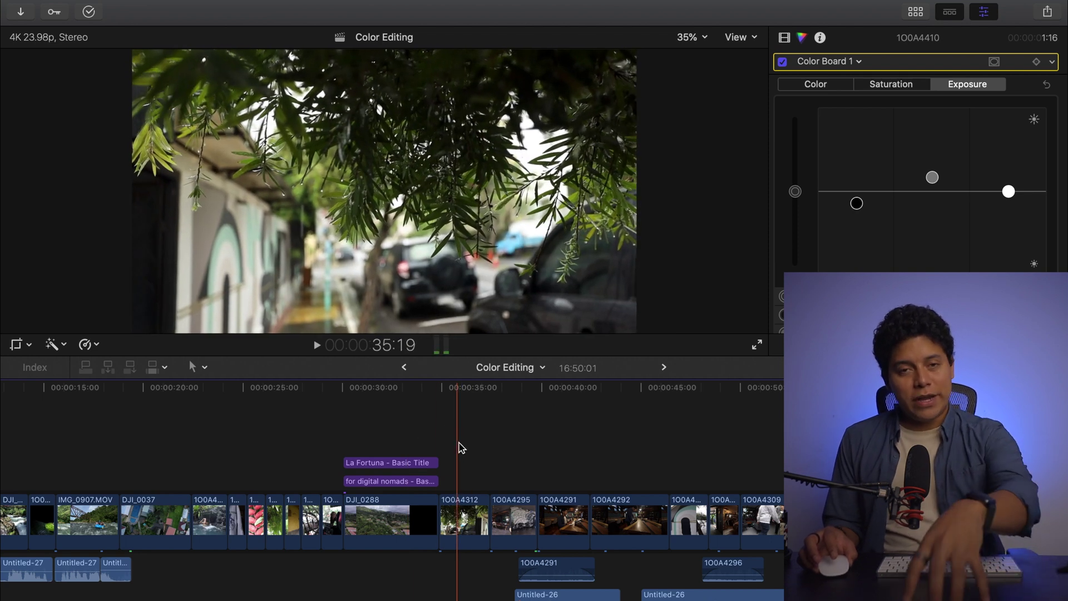
pyautogui.press('space')
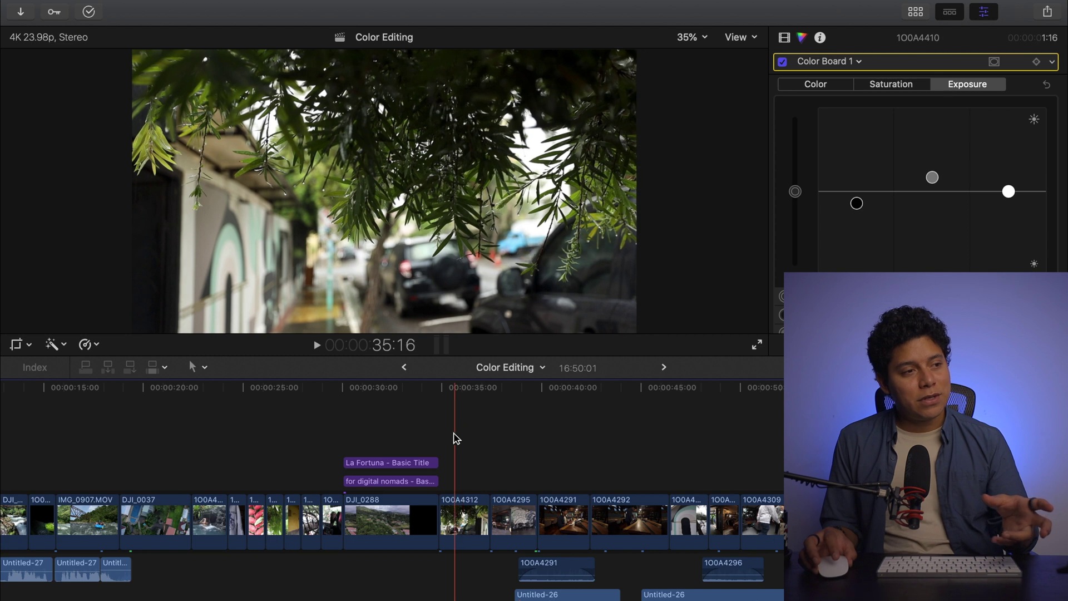
pyautogui.click(492, 398)
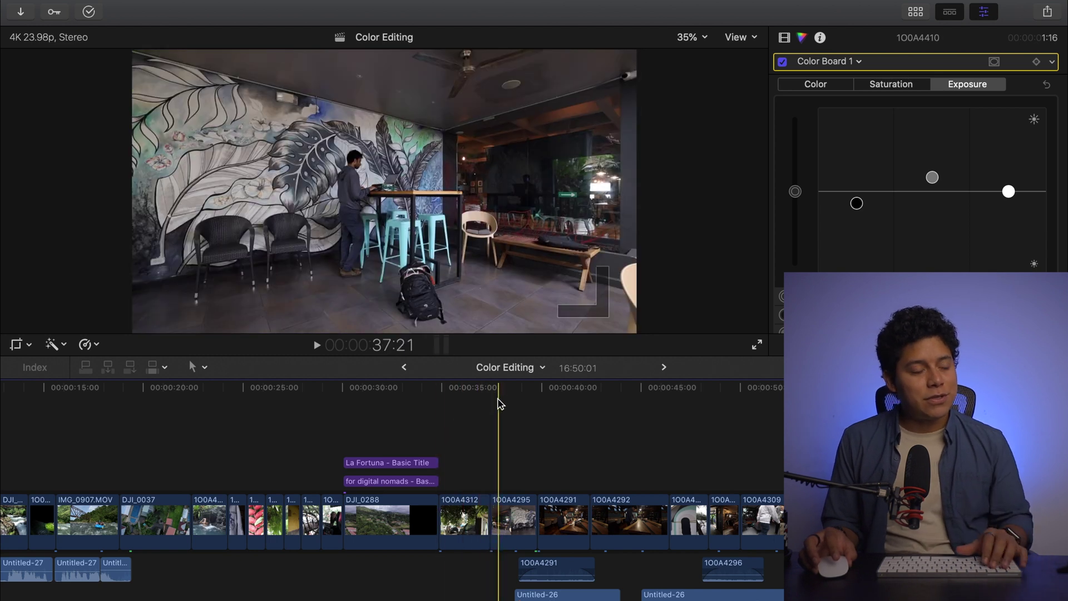
pyautogui.click(476, 403)
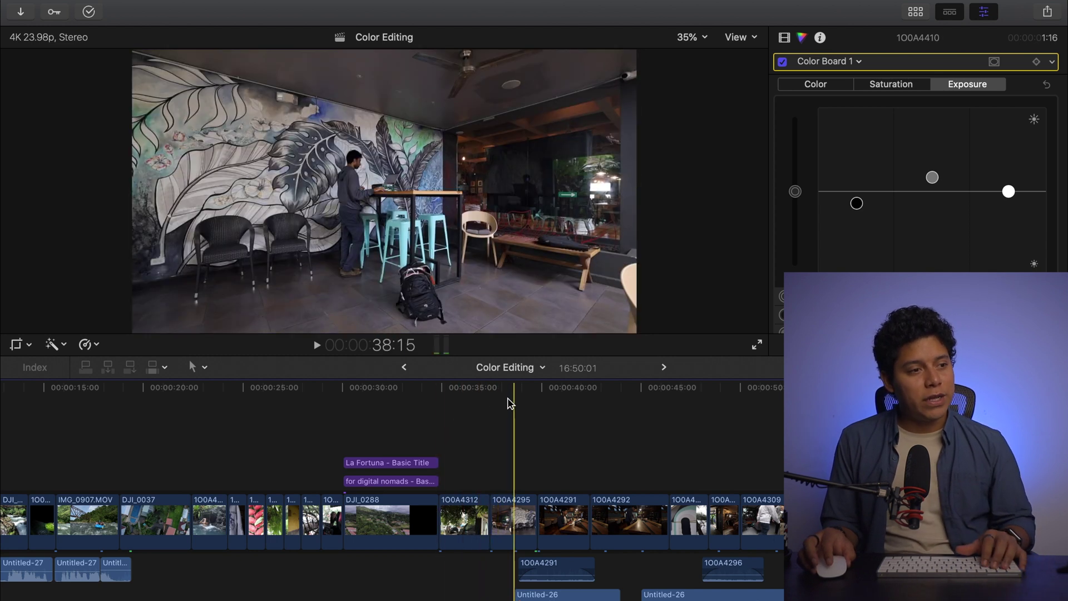
pyautogui.click(489, 400)
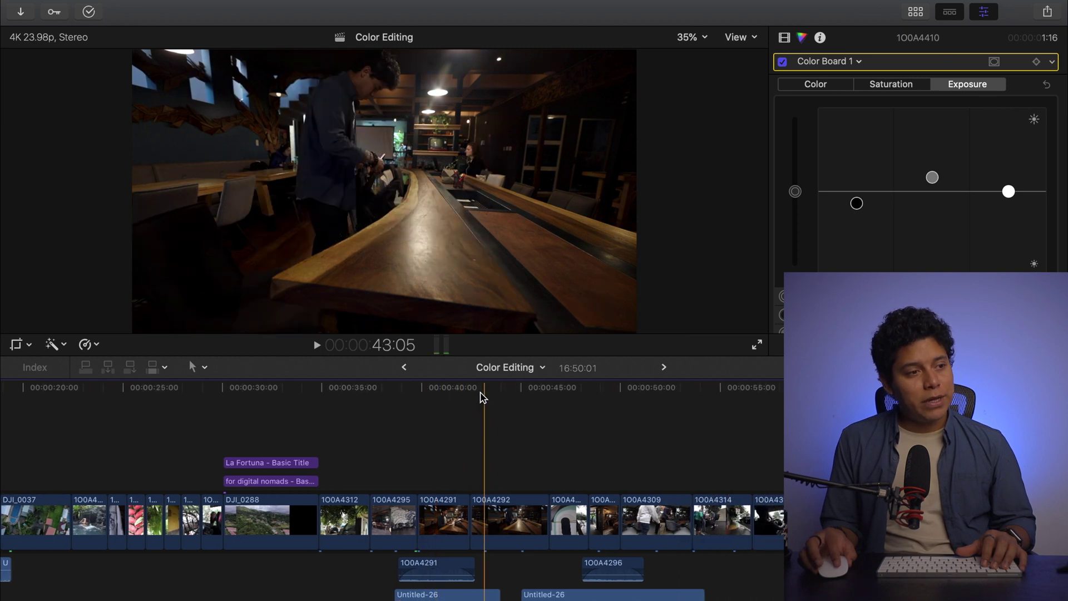
# Skim from the restaurant clip 100A4292 past 100A4309 to the car shot 100A4315 and play that part.
pyautogui.click(498, 396)
pyautogui.click(417, 392)
pyautogui.moveTo(416, 391); pyautogui.dragTo(534, 401)
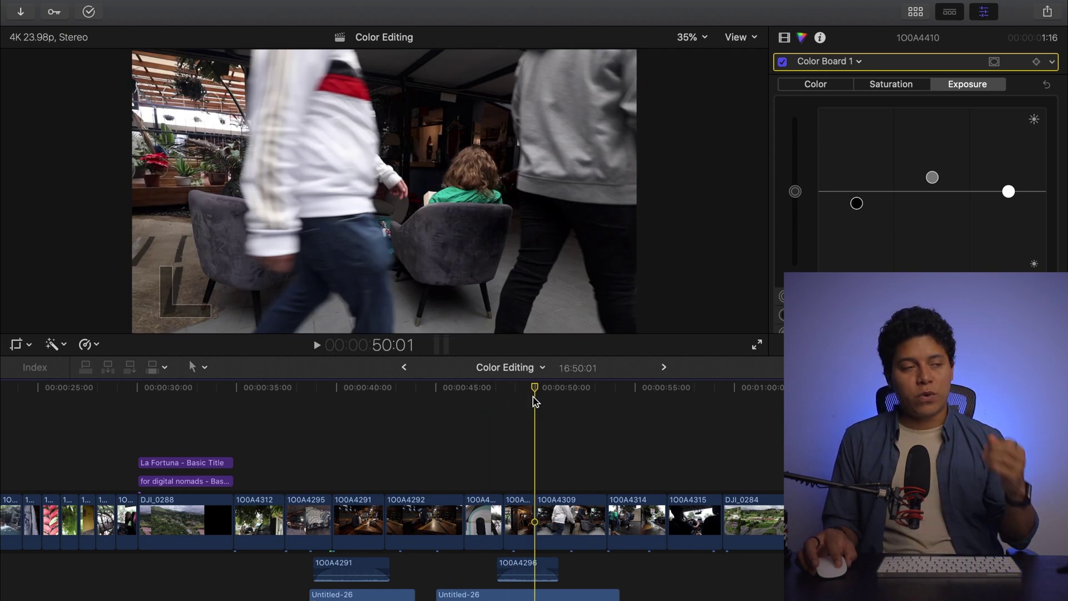
pyautogui.moveTo(533, 396); pyautogui.dragTo(685, 401)
pyautogui.press('space')
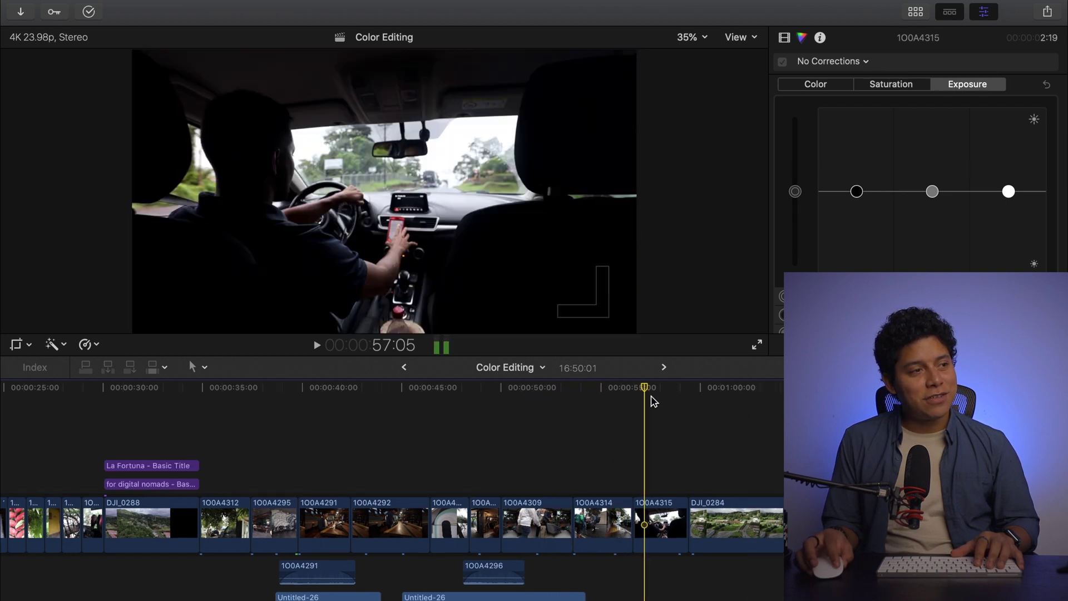
pyautogui.press('space')
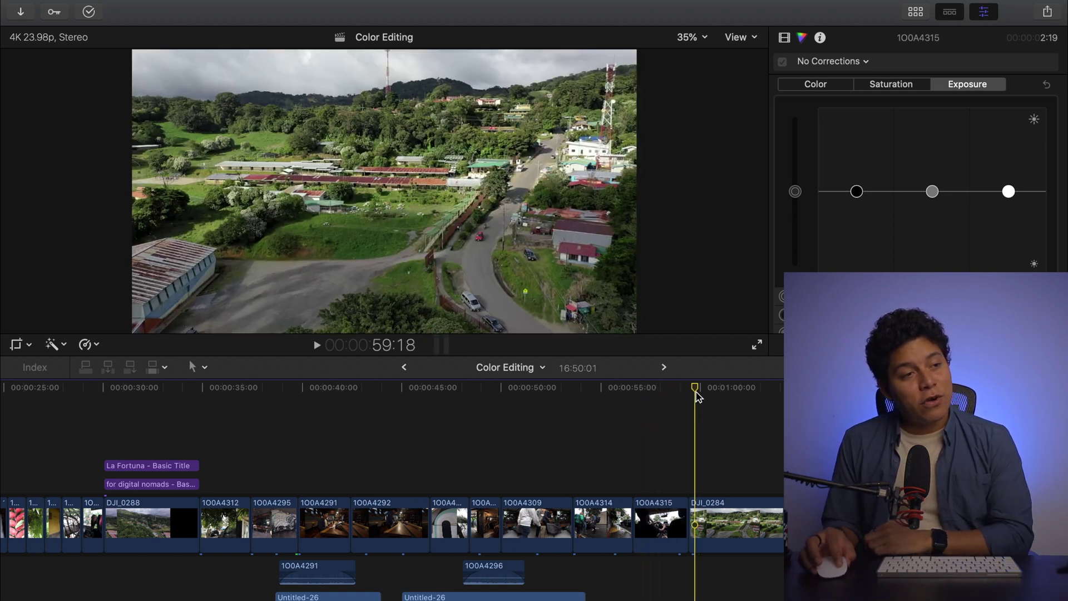
# Compare the car shot 100A4315 with the drone clips DJI_0284 and DJI_0293, and skim on to the bedroom clip 100A4496.
pyautogui.click(655, 399)
pyautogui.moveTo(655, 400); pyautogui.dragTo(839, 398)
pyautogui.hscroll(2, 746, 403)
pyautogui.hscroll(5, 653, 412)
pyautogui.moveTo(564, 391); pyautogui.dragTo(639, 392)
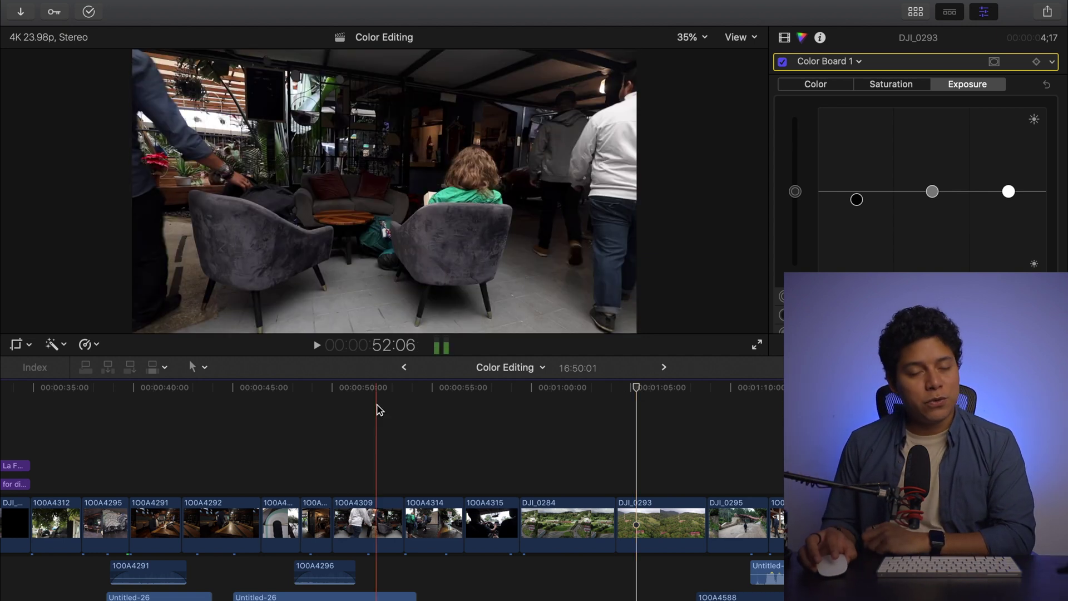
pyautogui.hscroll(3, 467, 409)
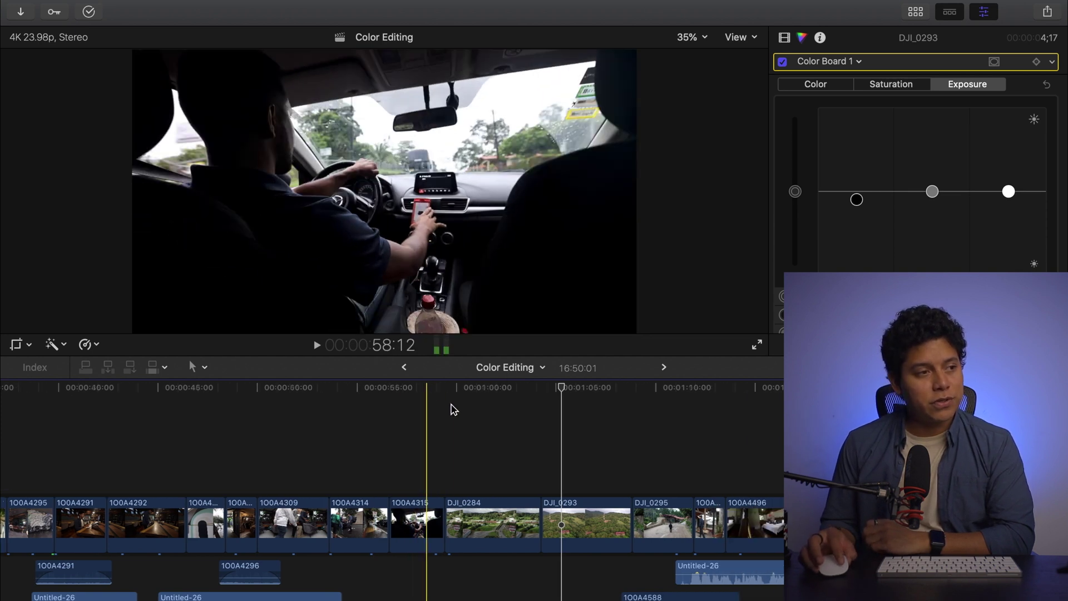
pyautogui.click(471, 388)
pyautogui.moveTo(479, 388); pyautogui.dragTo(516, 388)
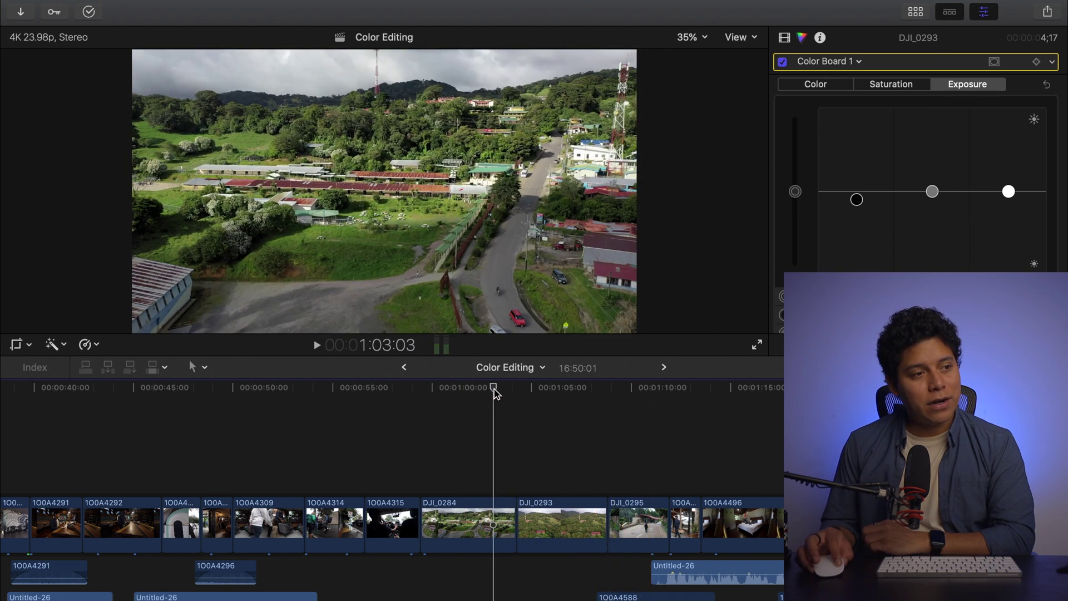
pyautogui.moveTo(529, 389); pyautogui.dragTo(753, 395)
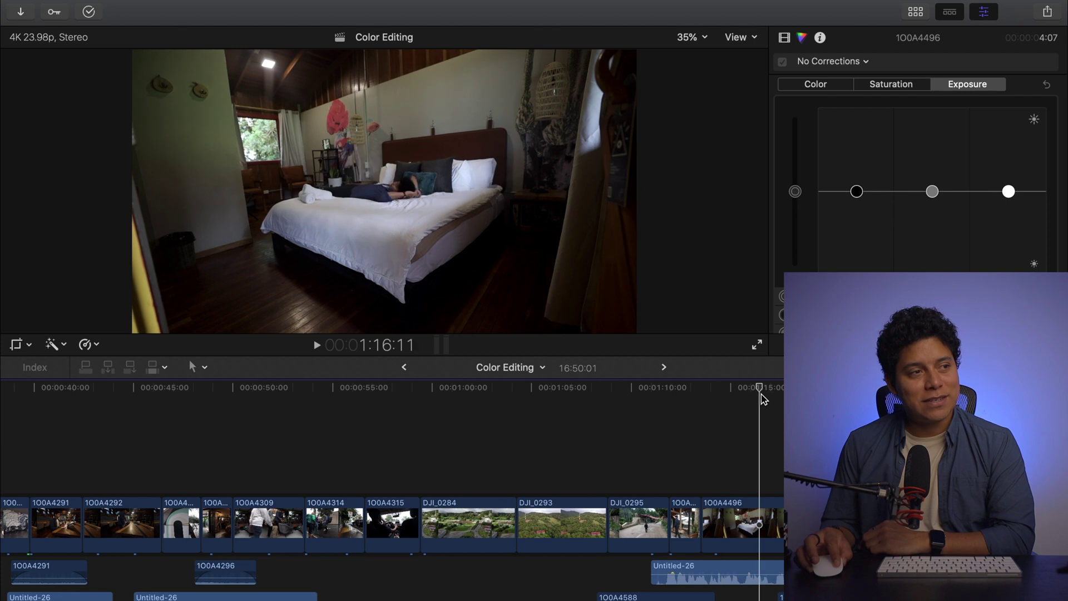
pyautogui.moveTo(754, 400)
pyautogui.mouseDown()
pyautogui.moveTo(696, 401)
pyautogui.moveTo(758, 401)
pyautogui.mouseUp()
# Examine the clips from the hotel room shot 100A4499 past the pool scene to the cash machine shot 100A4511.
pyautogui.hscroll(5, 773, 403)
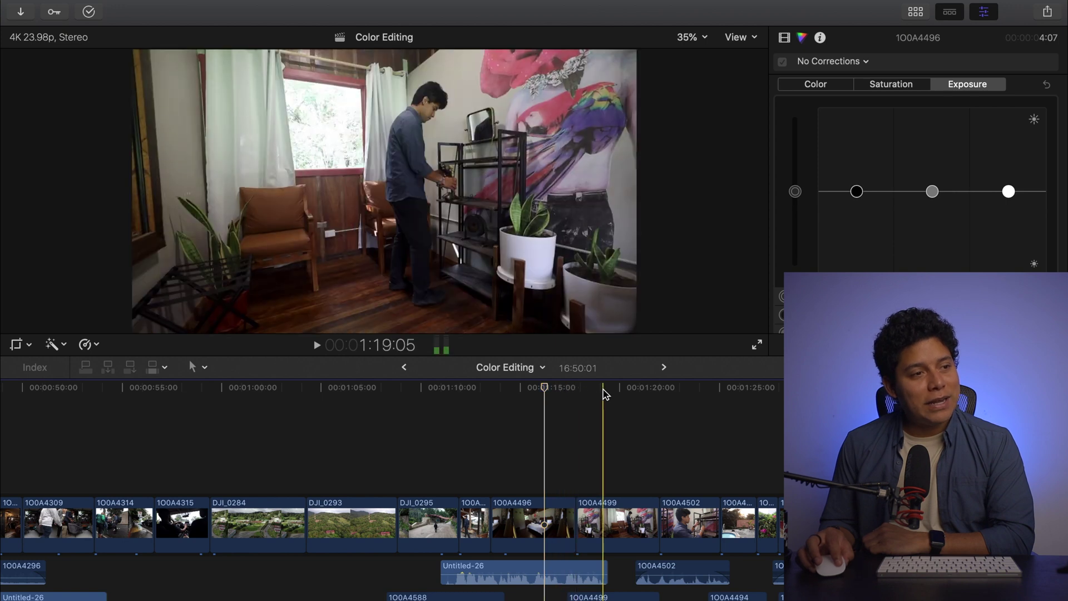
pyautogui.hscroll(2, 679, 395)
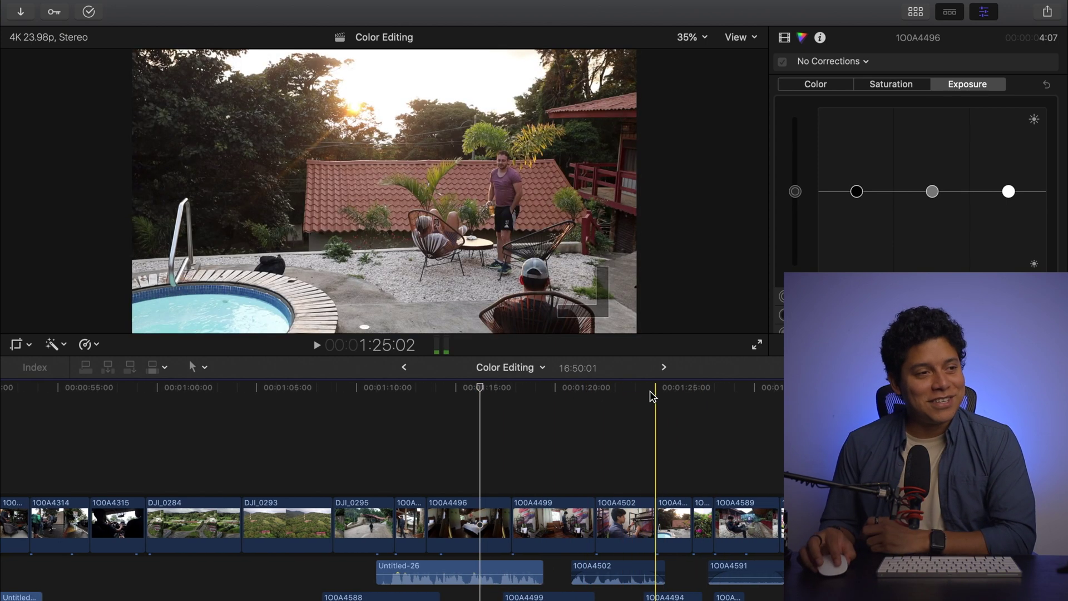
pyautogui.hscroll(4, 629, 395)
pyautogui.click(626, 394)
pyautogui.hscroll(8, 617, 395)
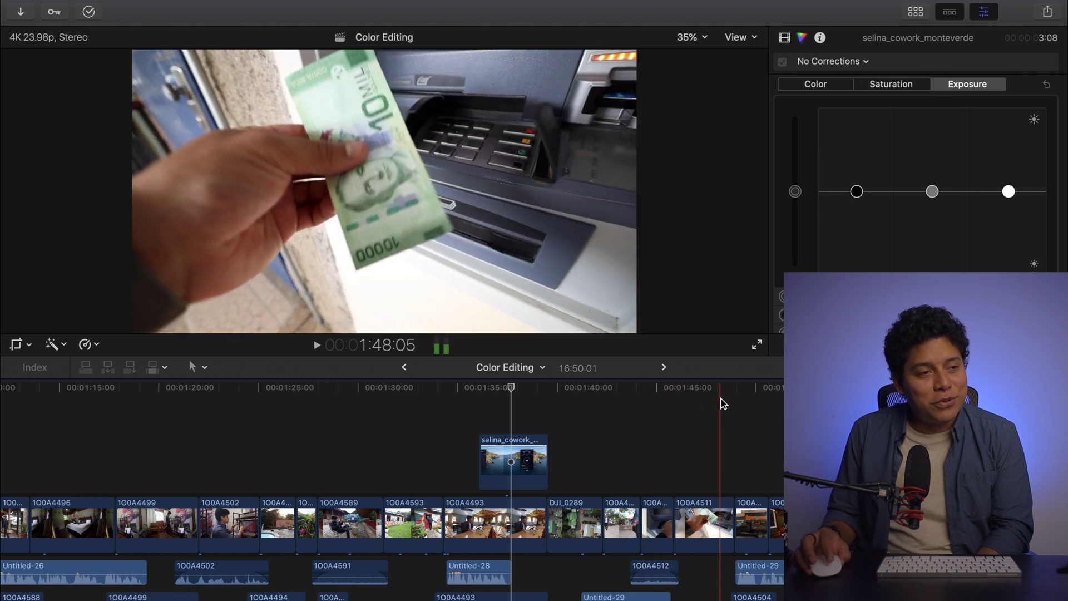
pyautogui.hscroll(3, 723, 402)
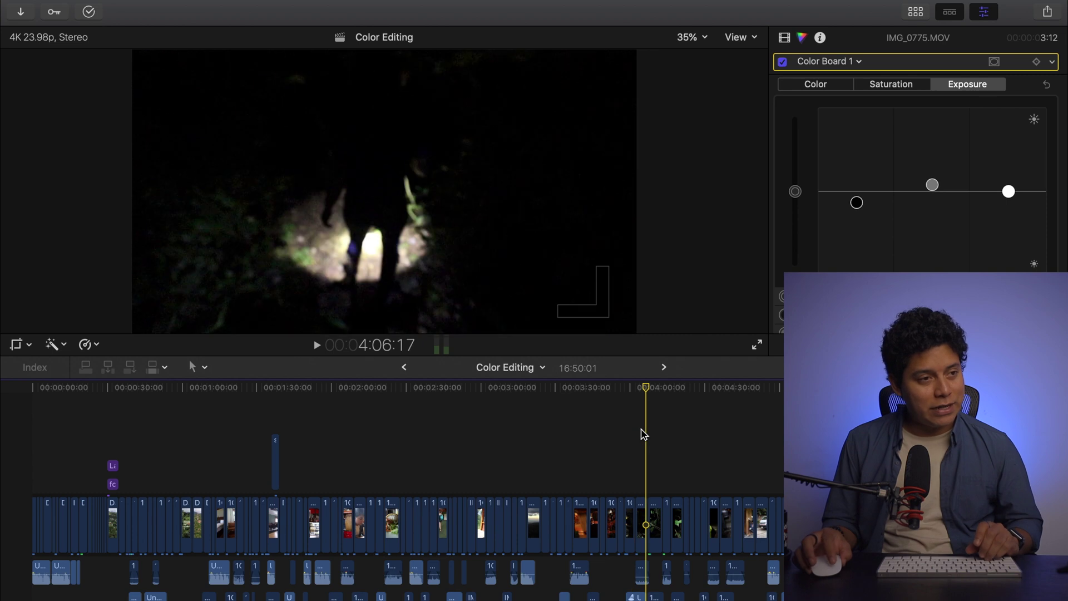
# Enlarge the timeline around the four-minute mark and skim the night walk clips 100A4563 and 100A4564.
pyautogui.press('z')
pyautogui.click(682, 487)
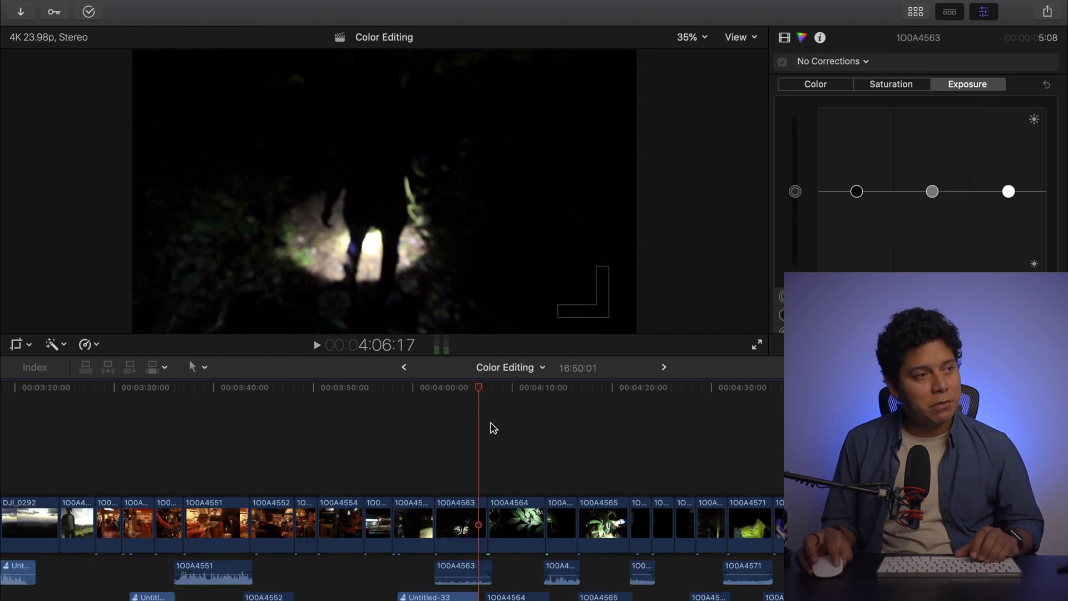
pyautogui.moveTo(468, 389); pyautogui.dragTo(531, 391)
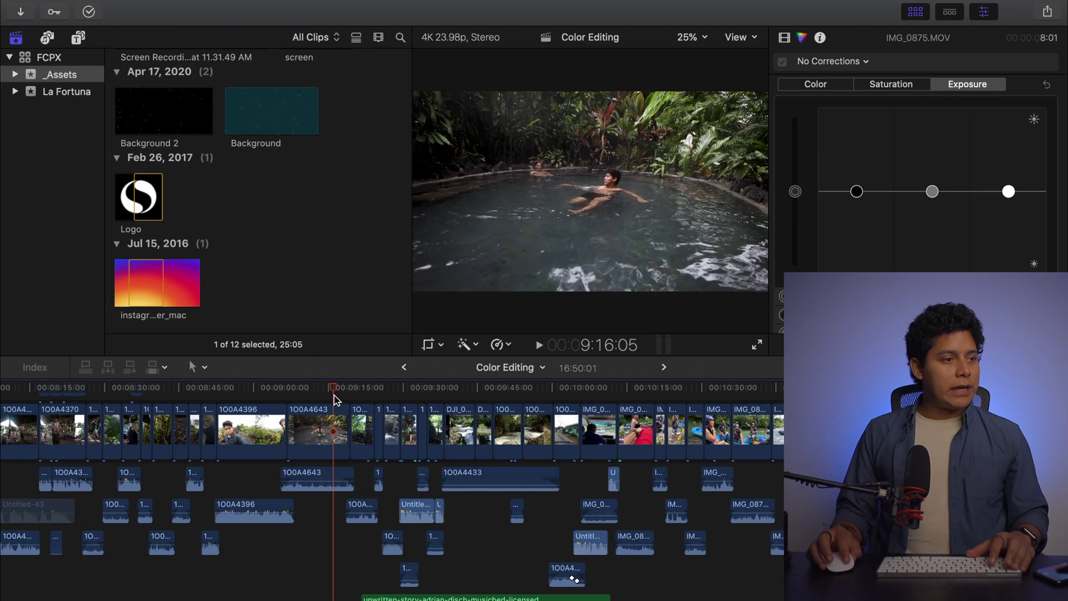
# Review the jungle hike clips from 100A4370 past 100A4396 and play the hot spring shot 100A4643.
pyautogui.hscroll(-5, 339, 404)
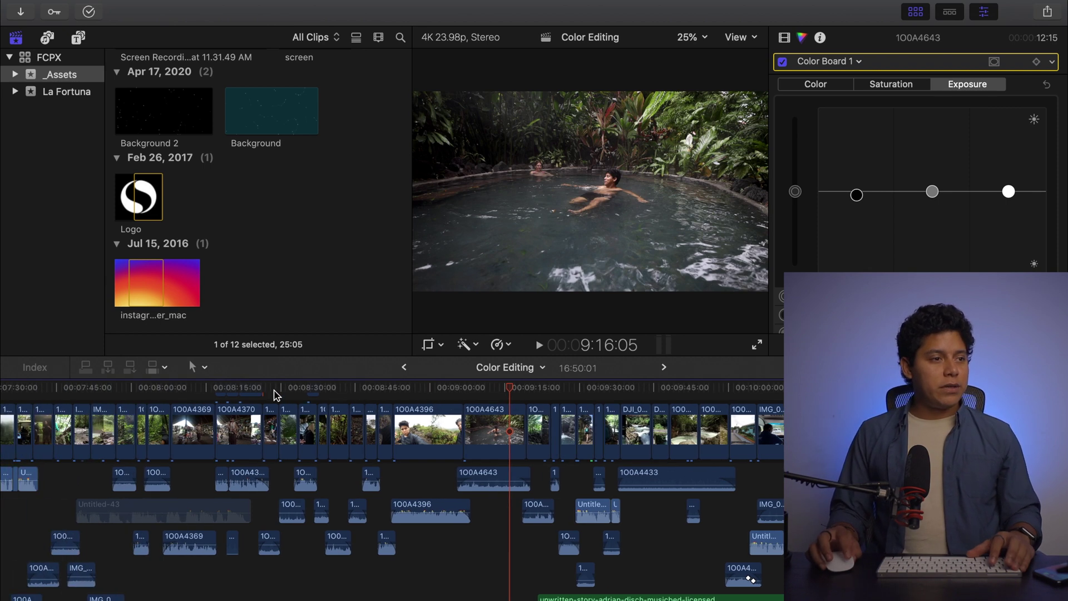
pyautogui.click(271, 393)
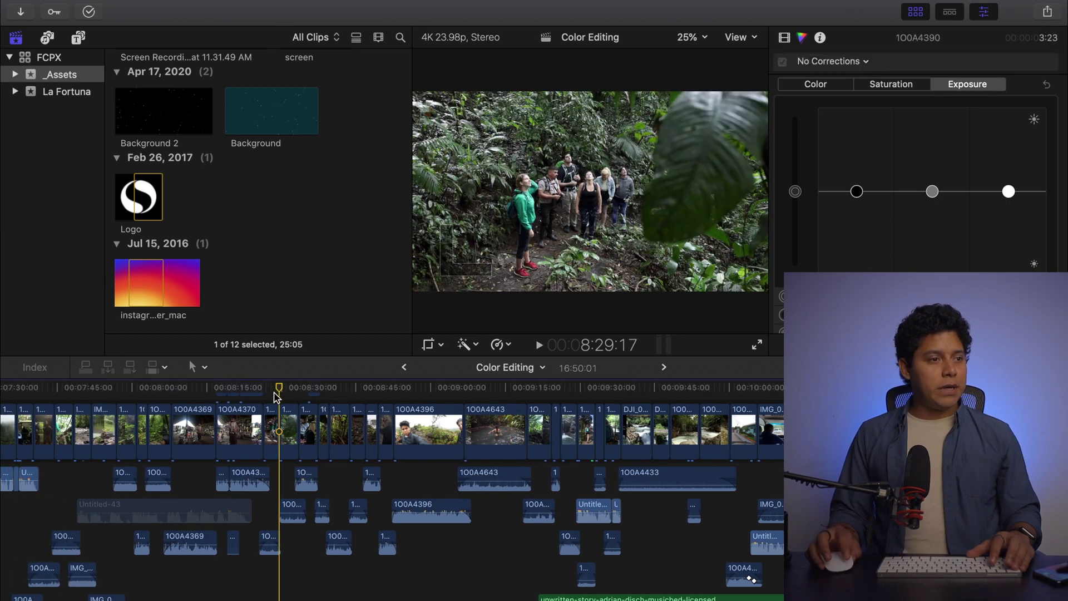
pyautogui.click(294, 396)
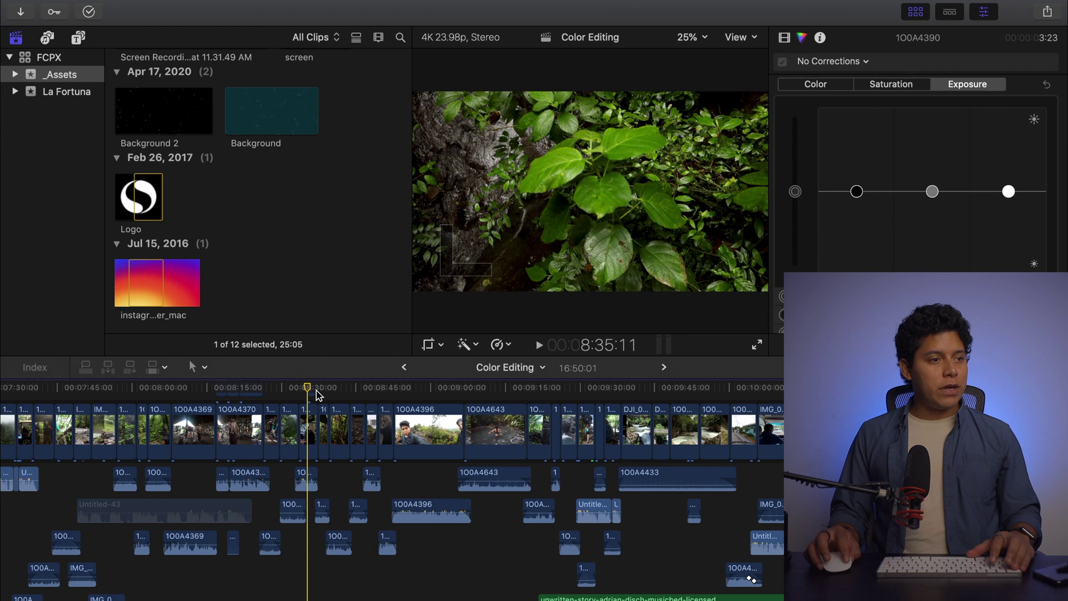
pyautogui.click(327, 393)
pyautogui.click(381, 393)
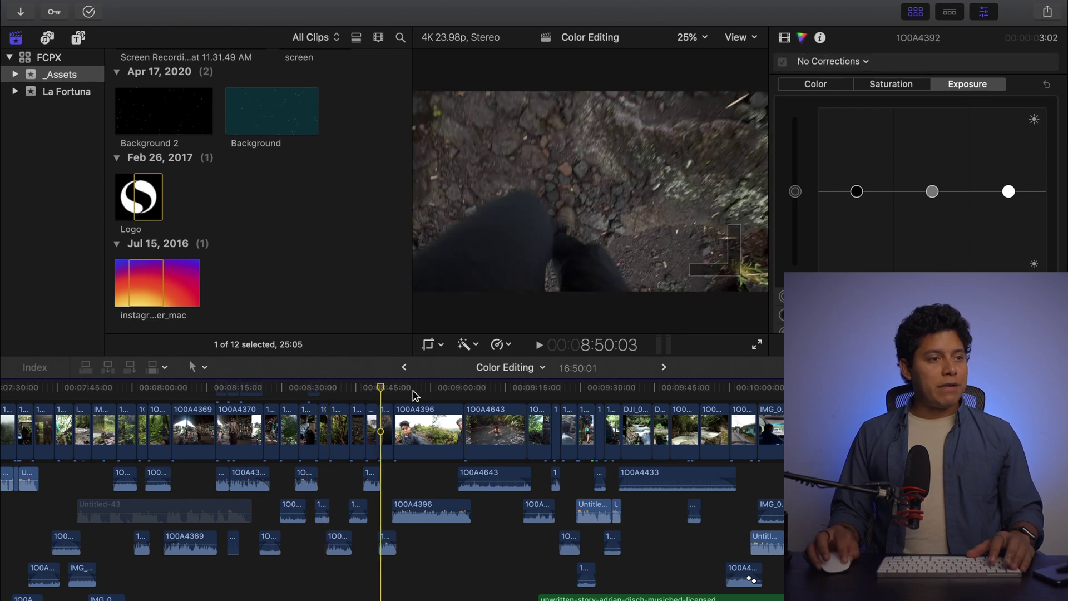
pyautogui.click(413, 393)
pyautogui.moveTo(409, 389); pyautogui.dragTo(472, 392)
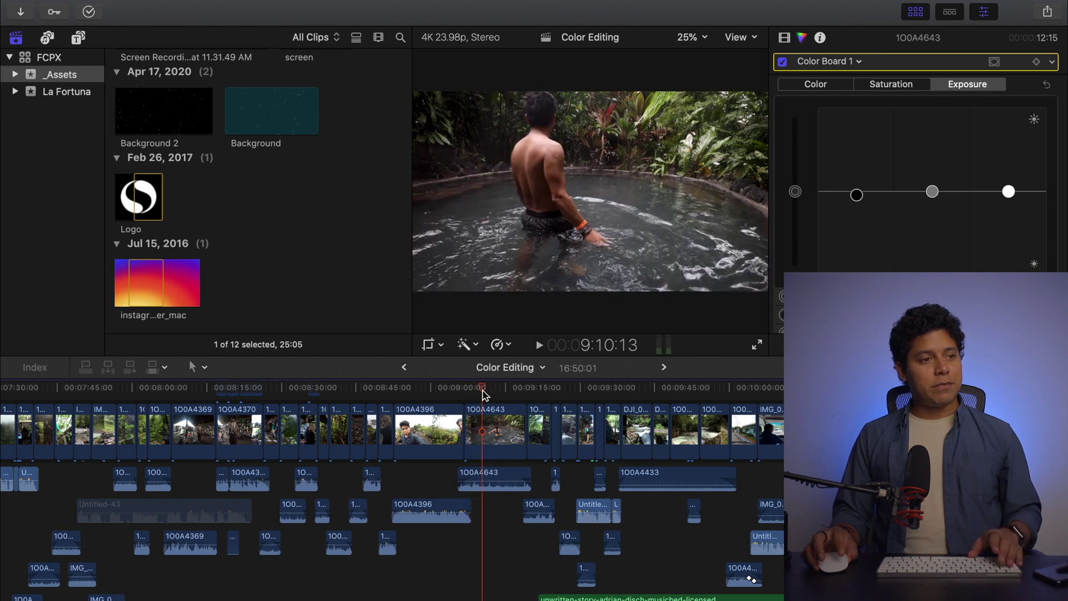
pyautogui.press('space')
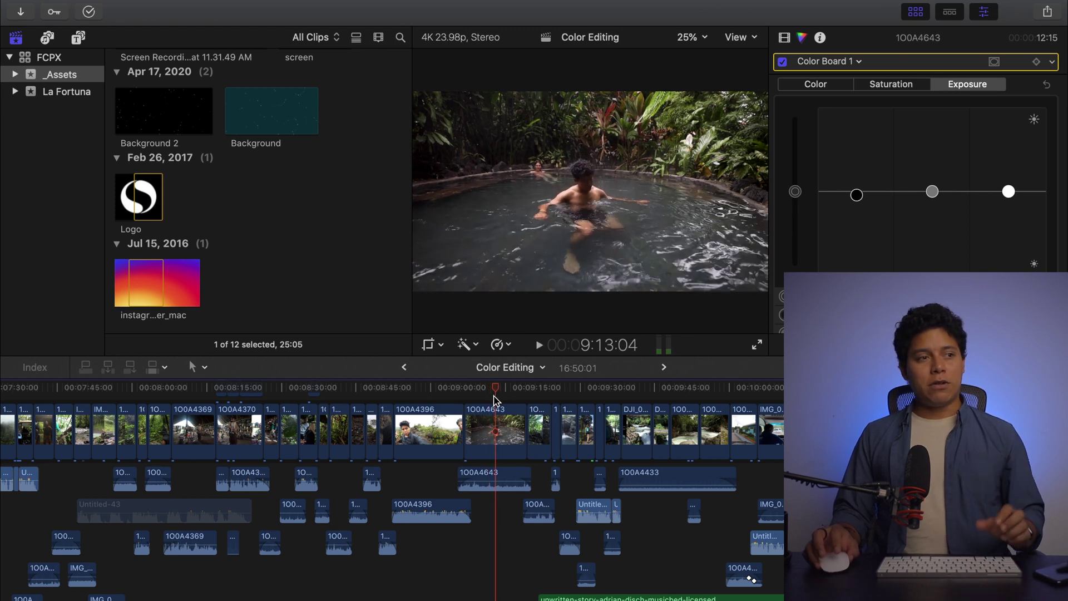
pyautogui.press('space')
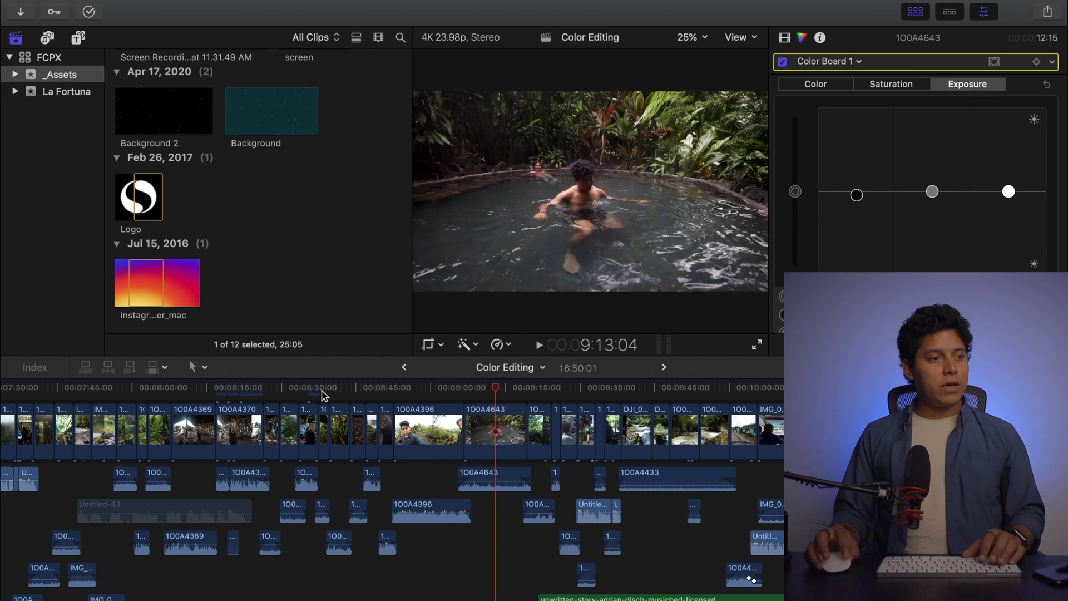
# Return to the jungle hike clips after 100A4370 and play the covered bridge shot 100A4384.
pyautogui.hscroll(-3, 326, 396)
pyautogui.click(369, 394)
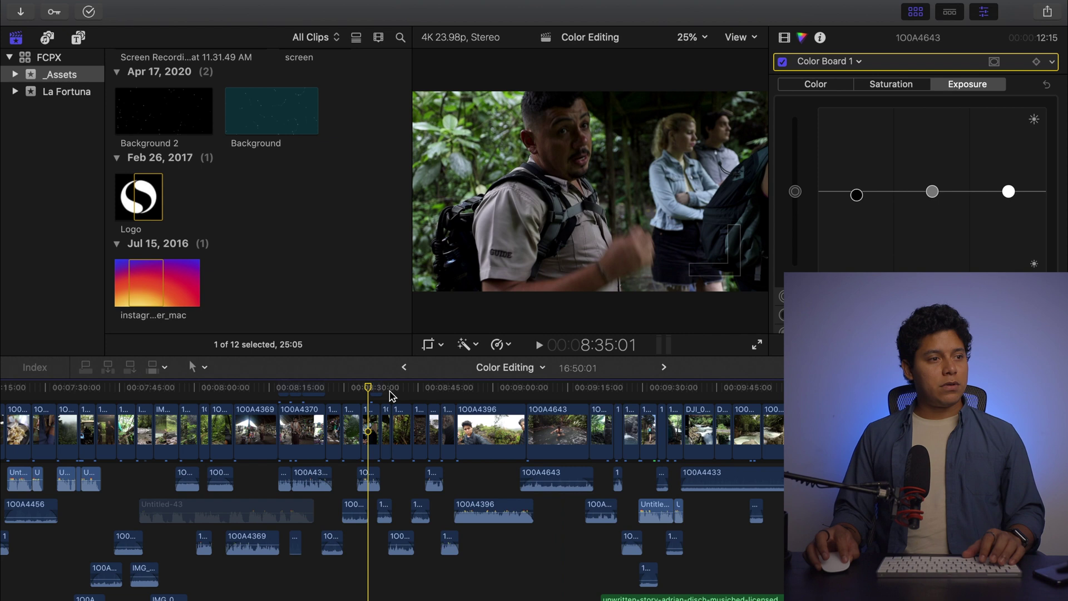
pyautogui.click(389, 394)
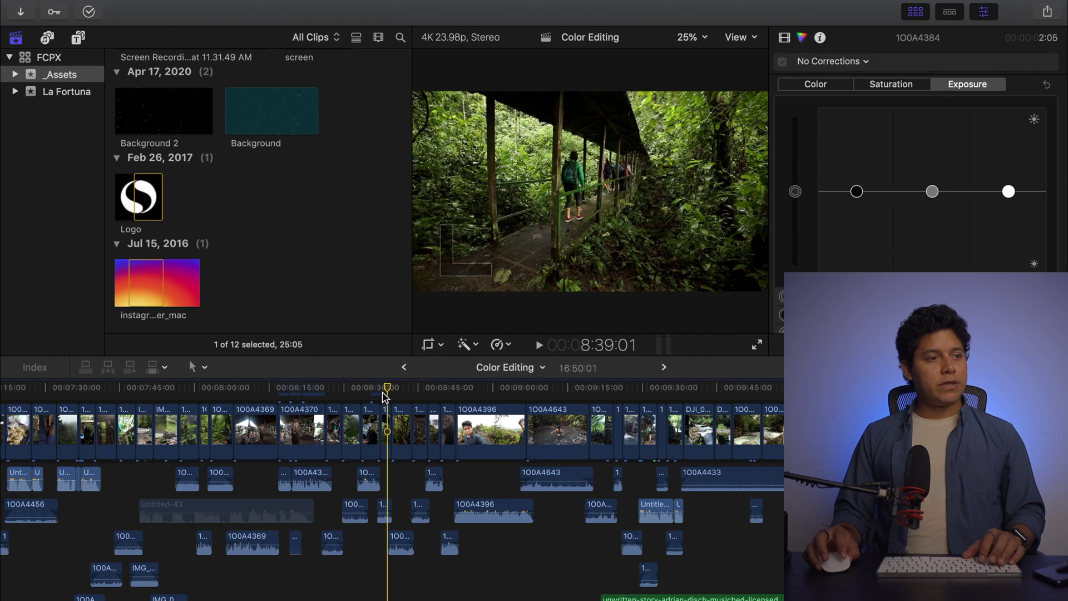
pyautogui.press('space')
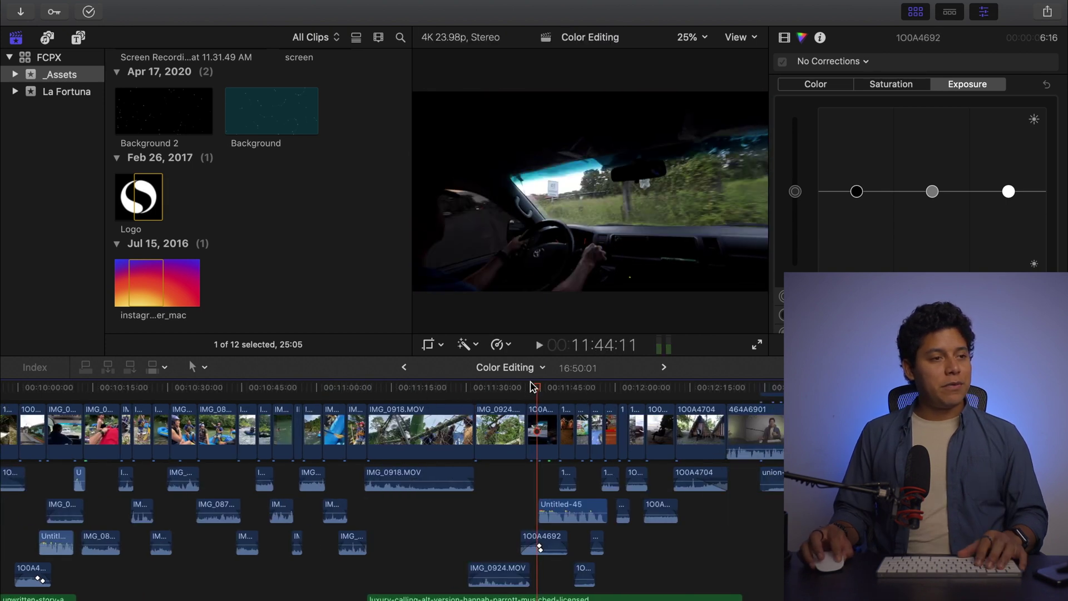
# Skim from the dark driving shot 100A4692 to the cabin shot 100A4704 and play it.
pyautogui.moveTo(533, 386)
pyautogui.mouseDown()
pyautogui.moveTo(476, 388)
pyautogui.moveTo(533, 390)
pyautogui.mouseUp()
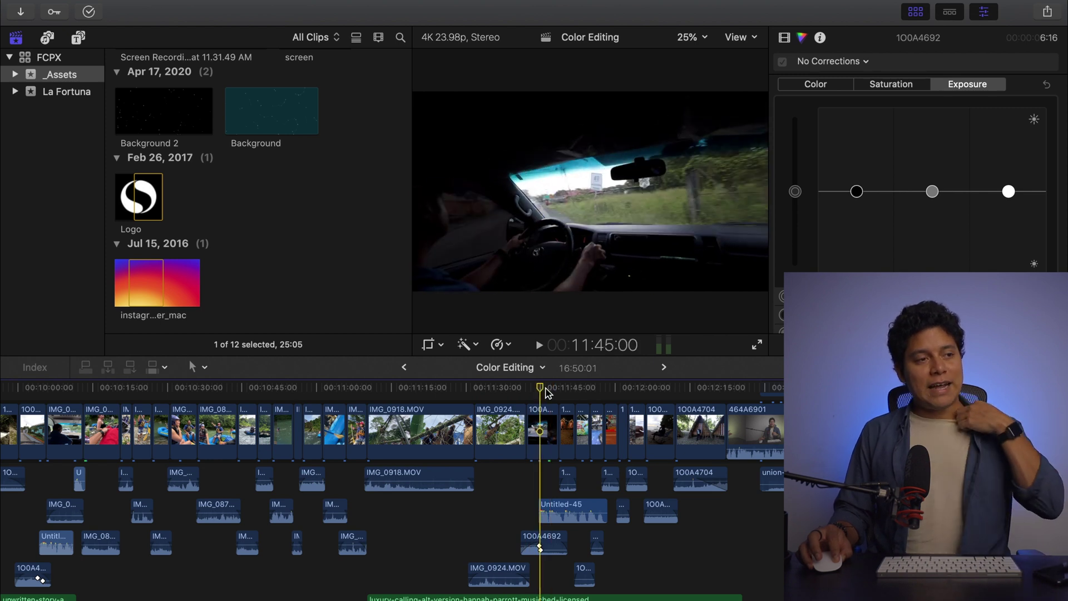
pyautogui.moveTo(552, 391); pyautogui.dragTo(680, 391)
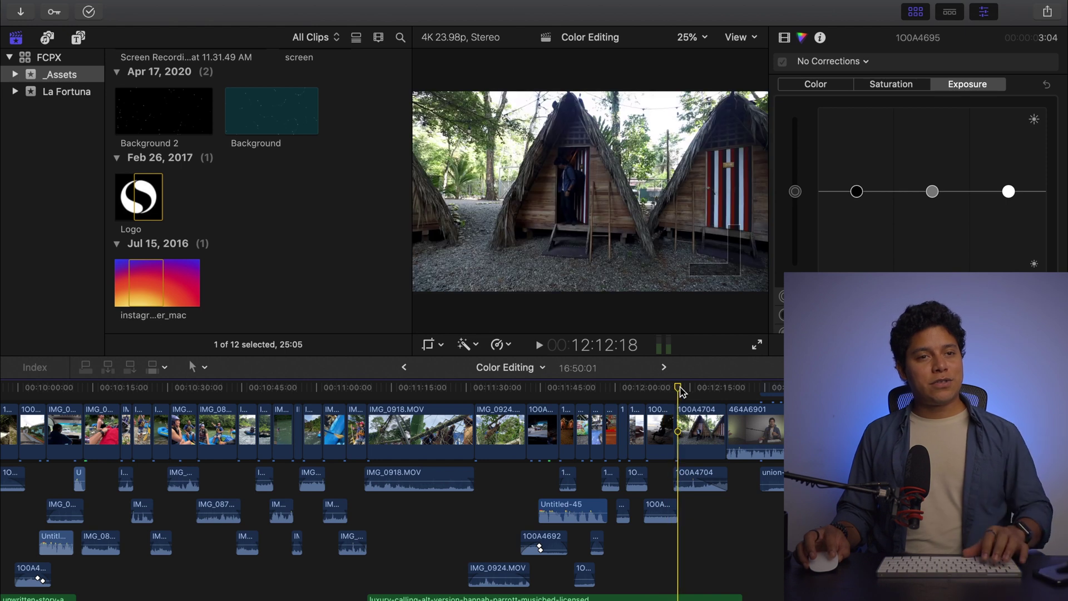
pyautogui.press('space')
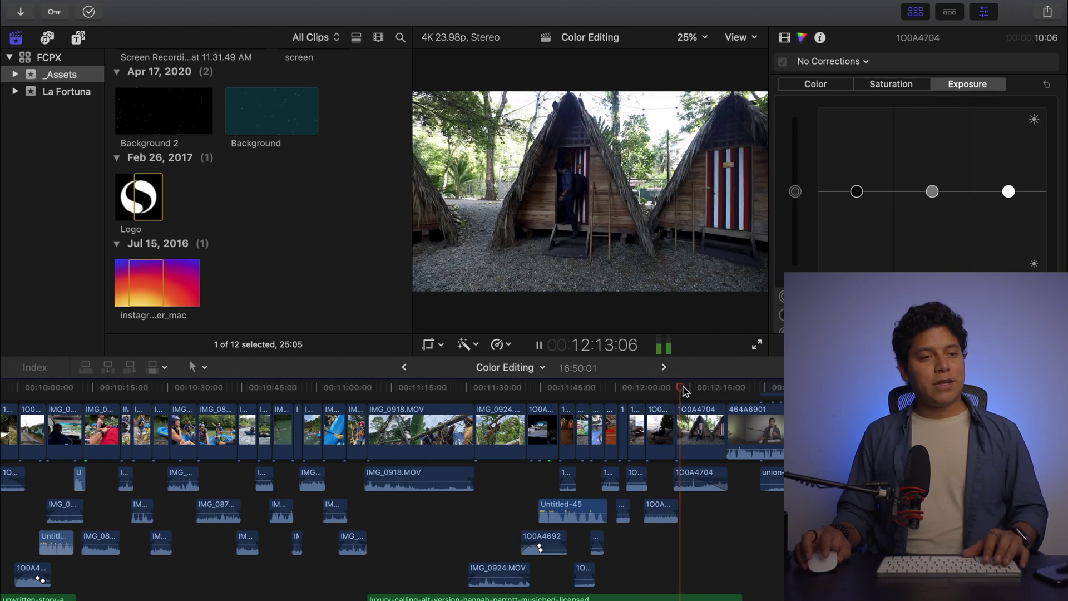
# Examine the first desk talking-head clip, 464A6901, which follows the cabin shot.
pyautogui.click(727, 388)
pyautogui.hscroll(2, 718, 392)
pyautogui.hscroll(2, 668, 396)
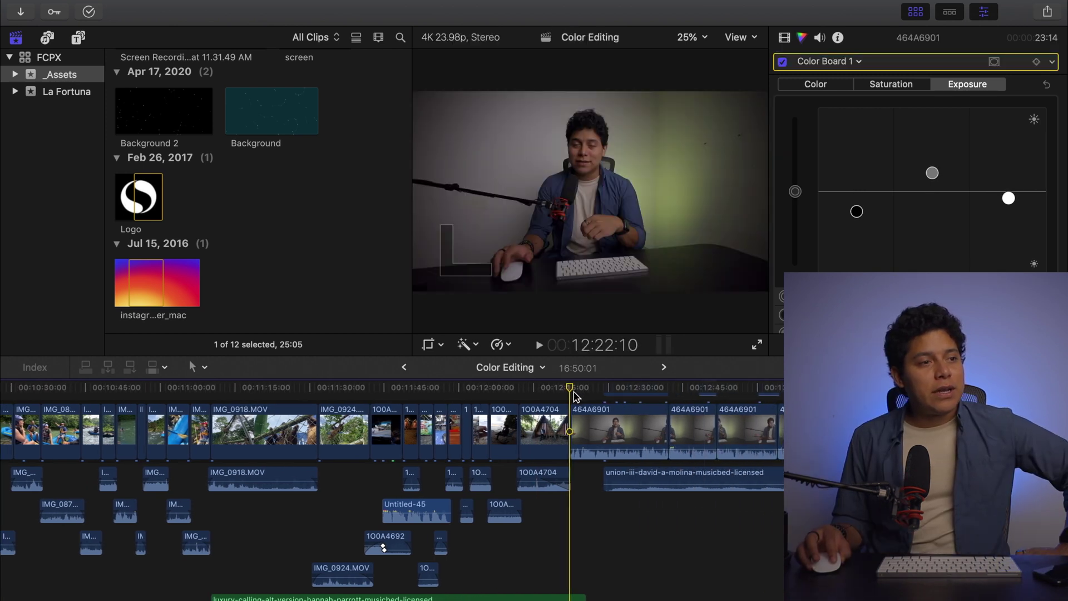
pyautogui.click(604, 389)
pyautogui.moveTo(600, 396); pyautogui.dragTo(672, 391)
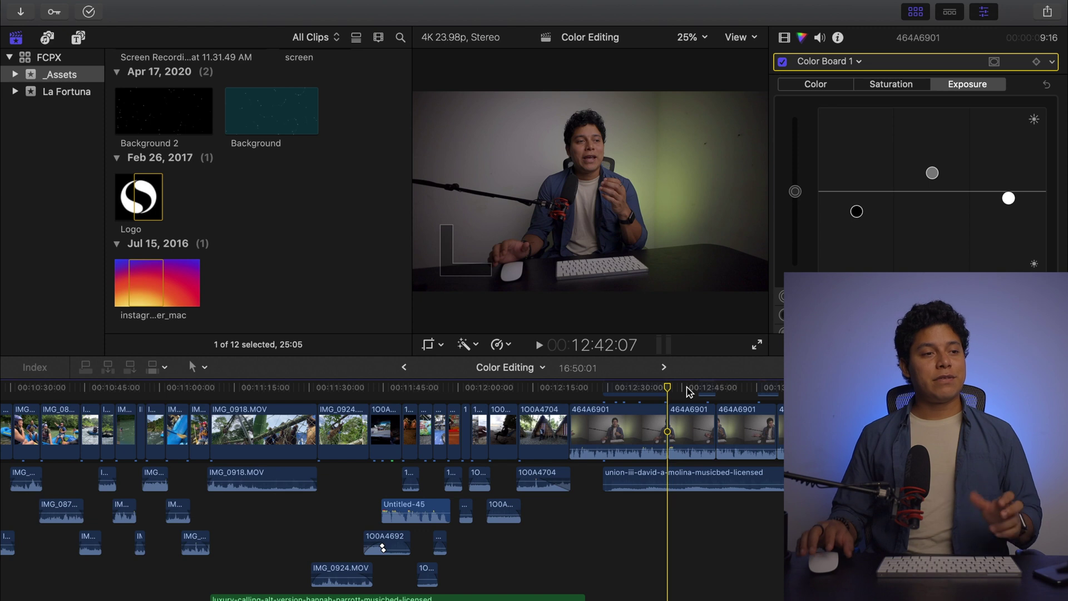
# Show the connected clips above the talking-head footage and skim through them, including the mural shot 100A4702 and the coworking shot.
pyautogui.scroll(3, 688, 392)
pyautogui.hscroll(2, 688, 391)
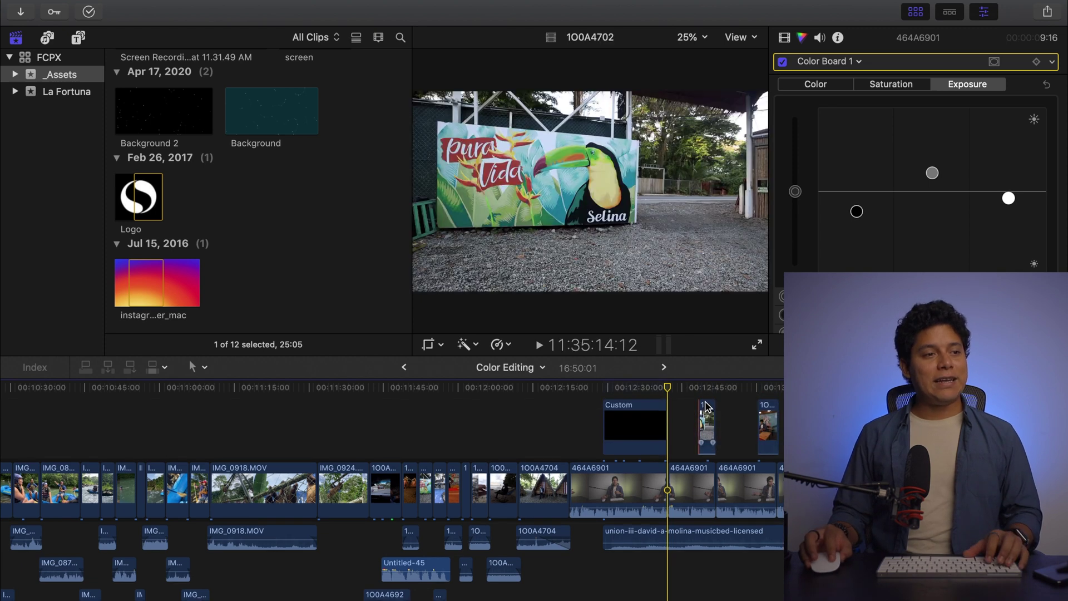
pyautogui.click(636, 392)
pyautogui.click(714, 388)
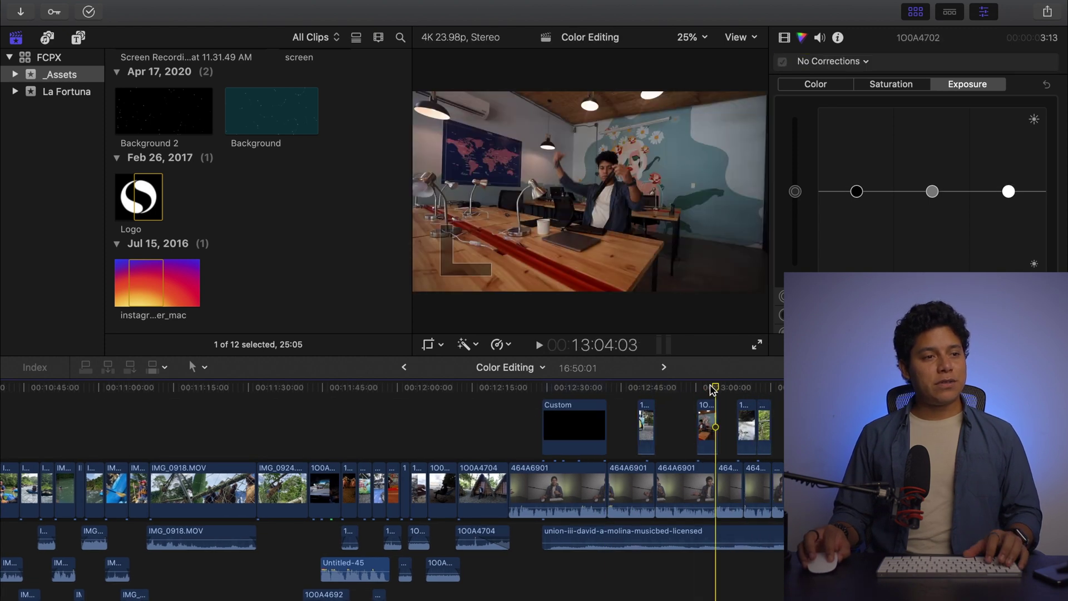
pyautogui.moveTo(716, 388); pyautogui.dragTo(844, 389)
pyautogui.hscroll(5, 844, 388)
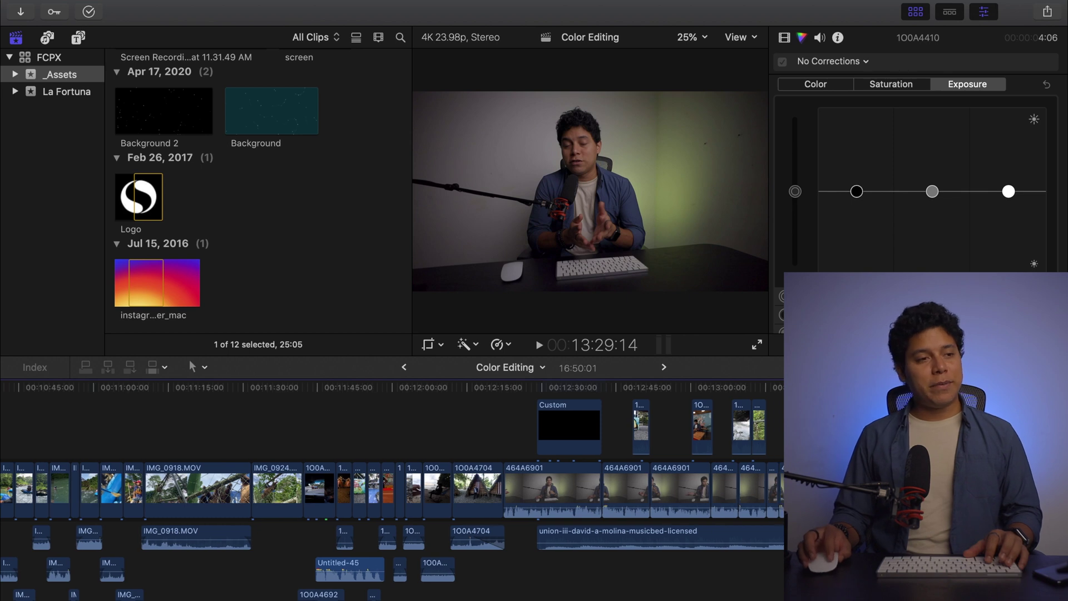
# Review the map screen recordings above the 464A6902 clips and skim on toward the end of the timeline.
pyautogui.click(782, 390)
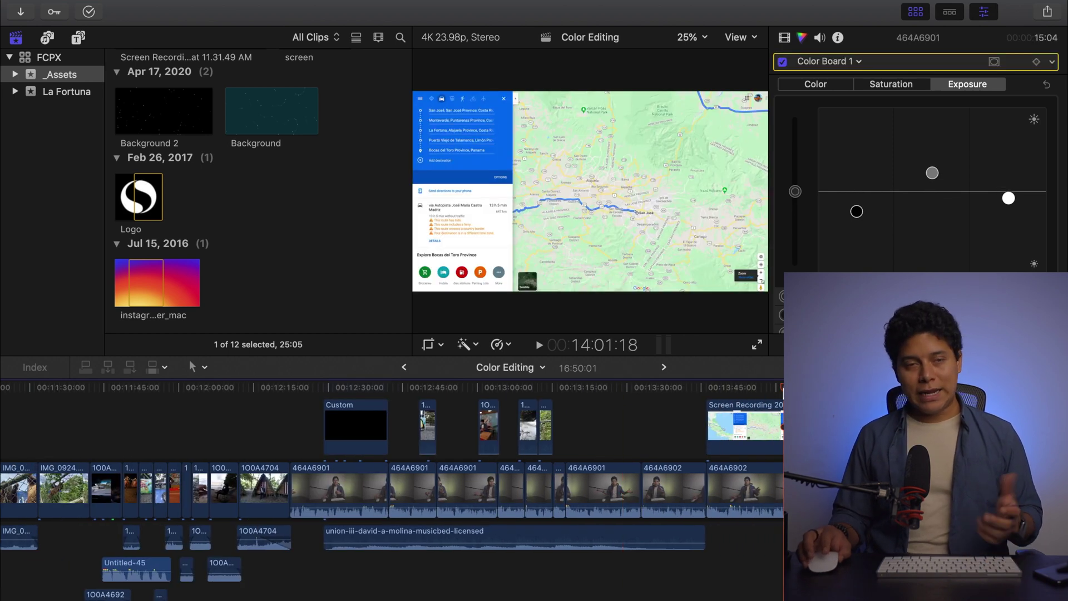
pyautogui.hscroll(5, 782, 393)
pyautogui.hscroll(6, 782, 393)
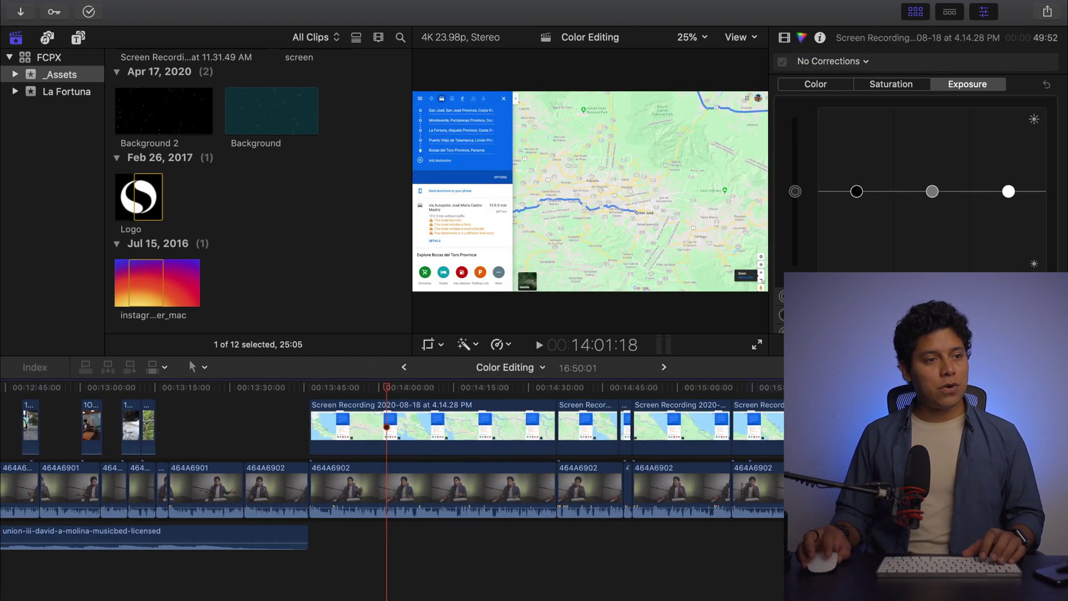
pyautogui.click(781, 390)
pyautogui.moveTo(778, 389); pyautogui.dragTo(859, 388)
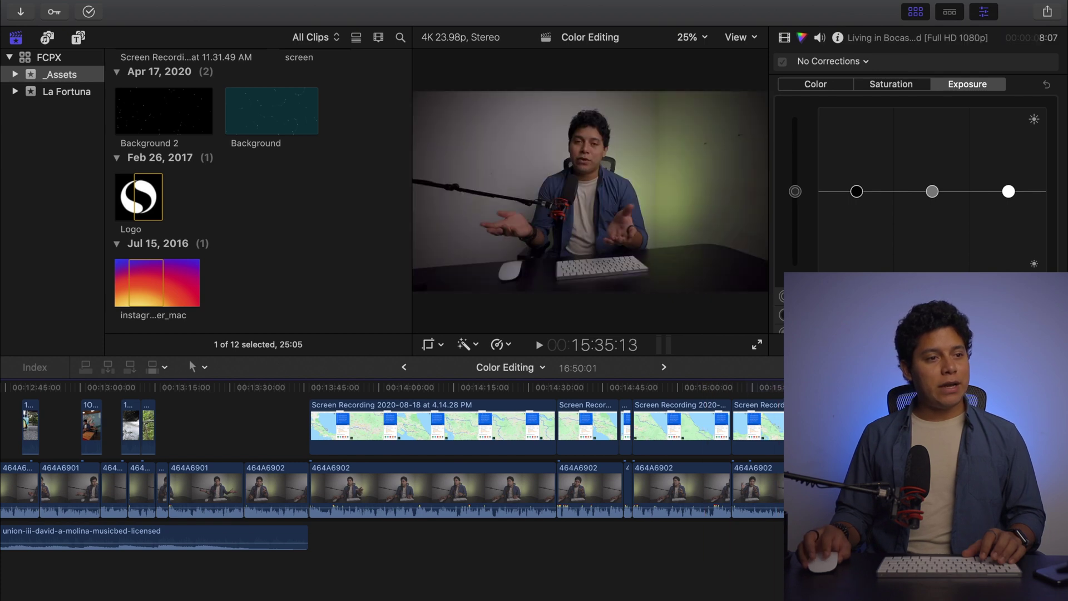